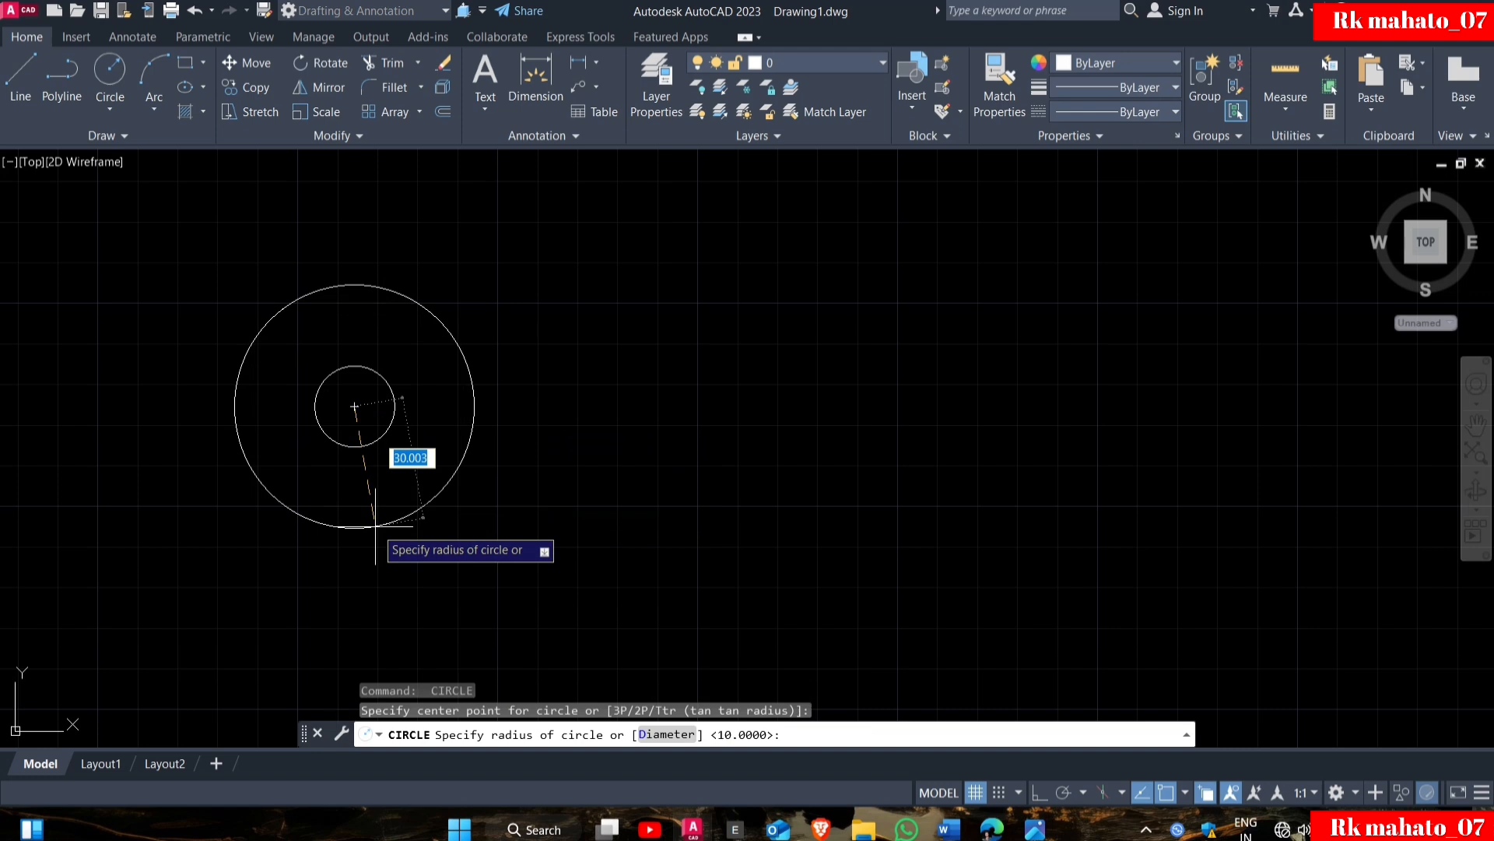
Finish the outer concentric circle at radius 25 and draw a 60-unit horizontal line rightward from its top quadrant with Ortho on.
key("Return")
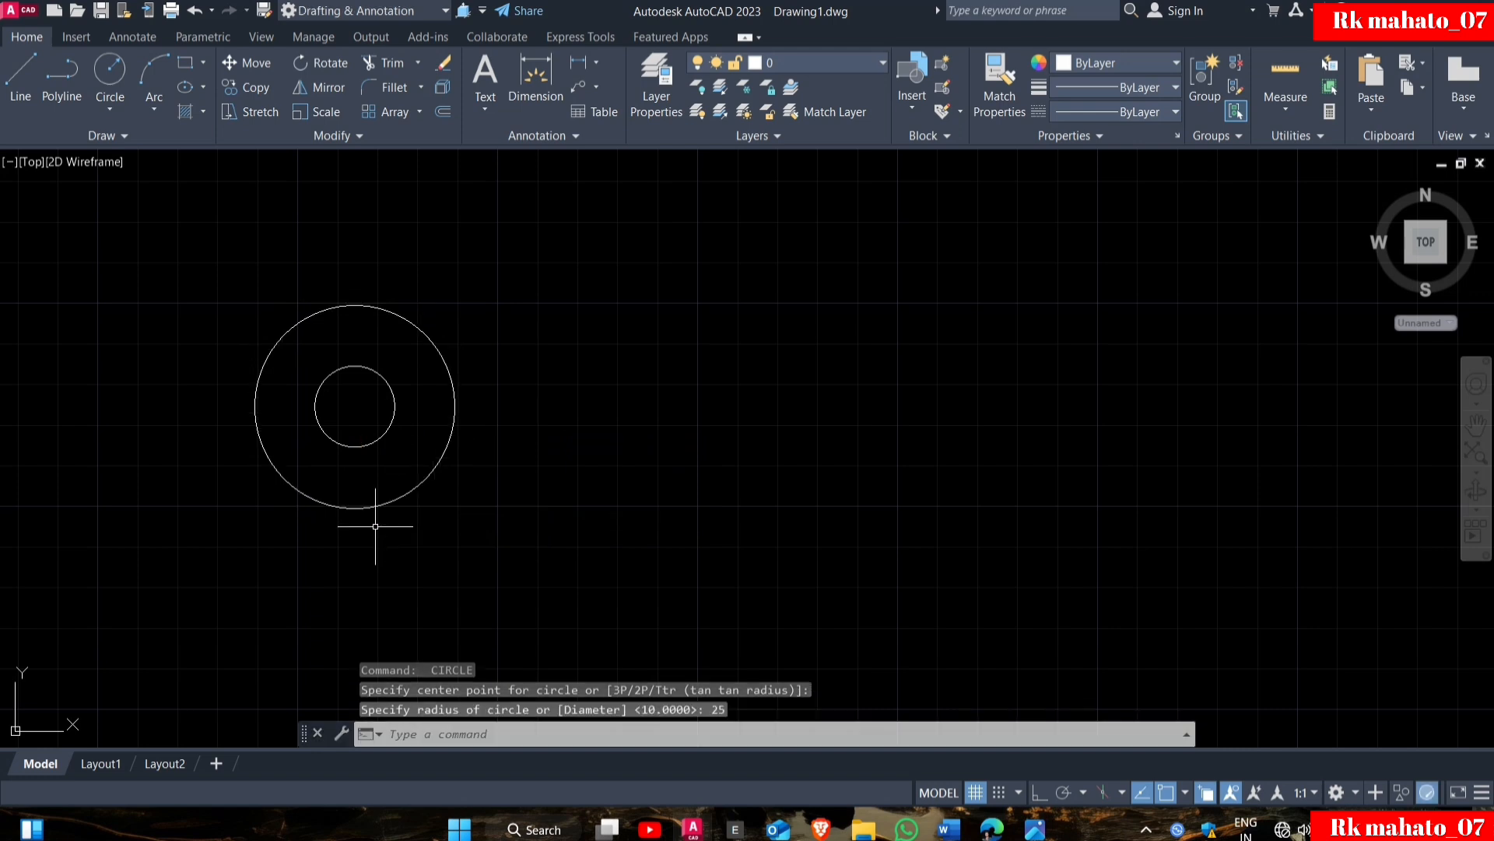
left_click(21, 74)
left_click(355, 305)
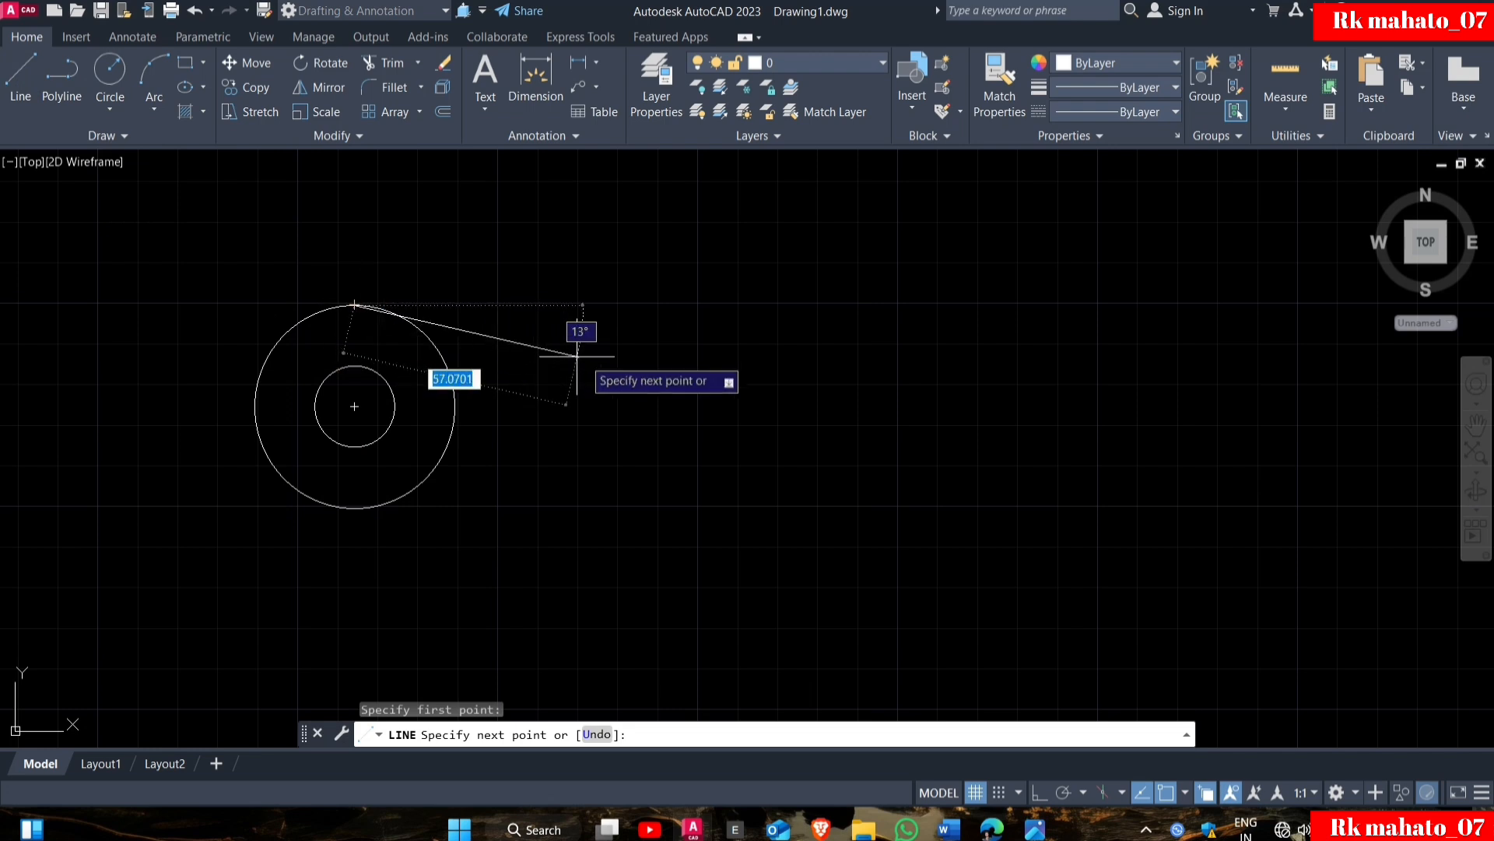
key("F8")
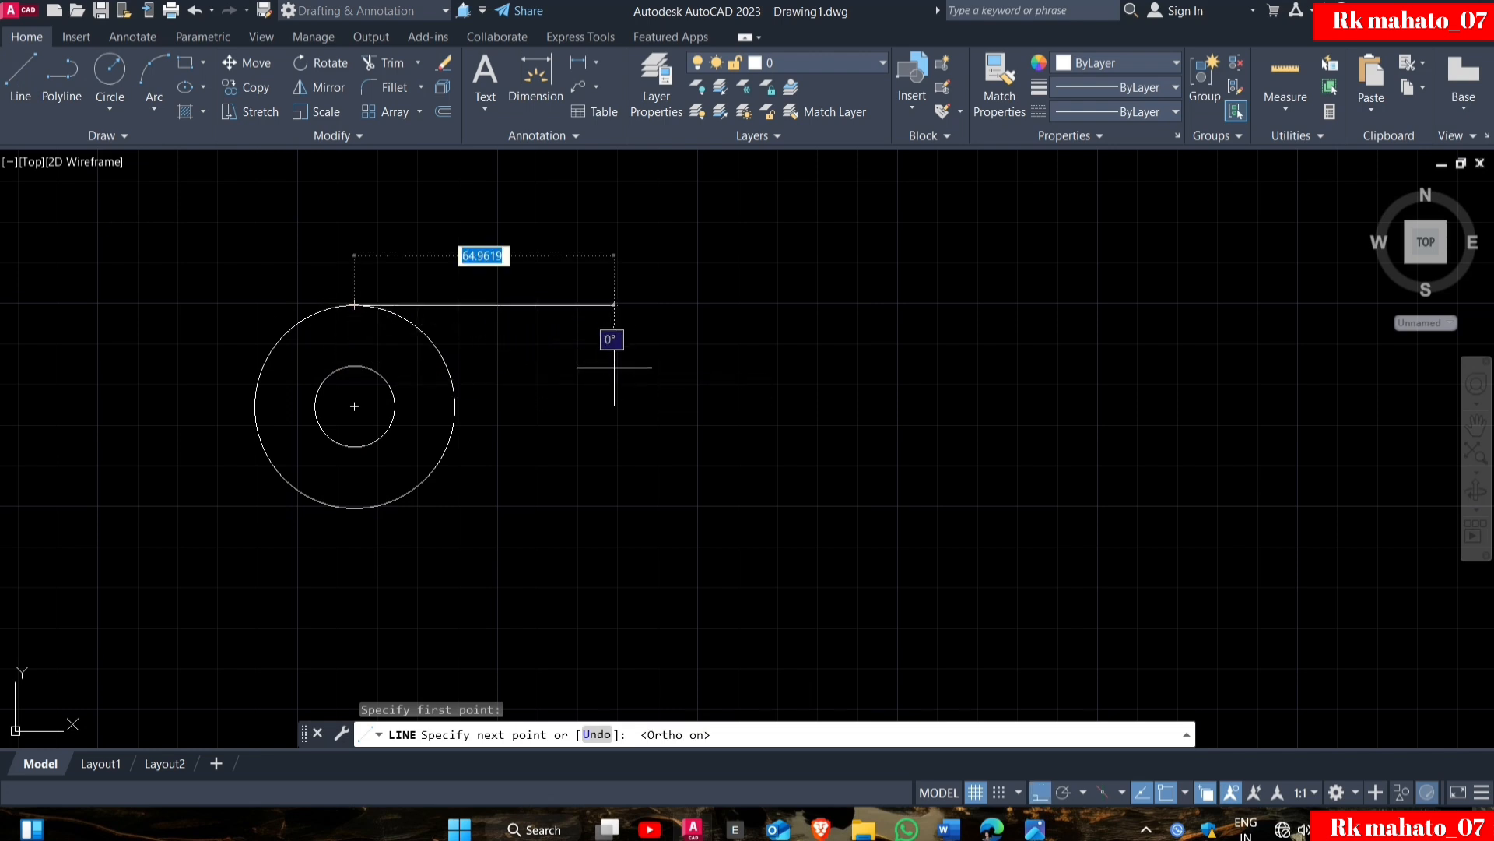
type("60")
key("Return")
key("Return")
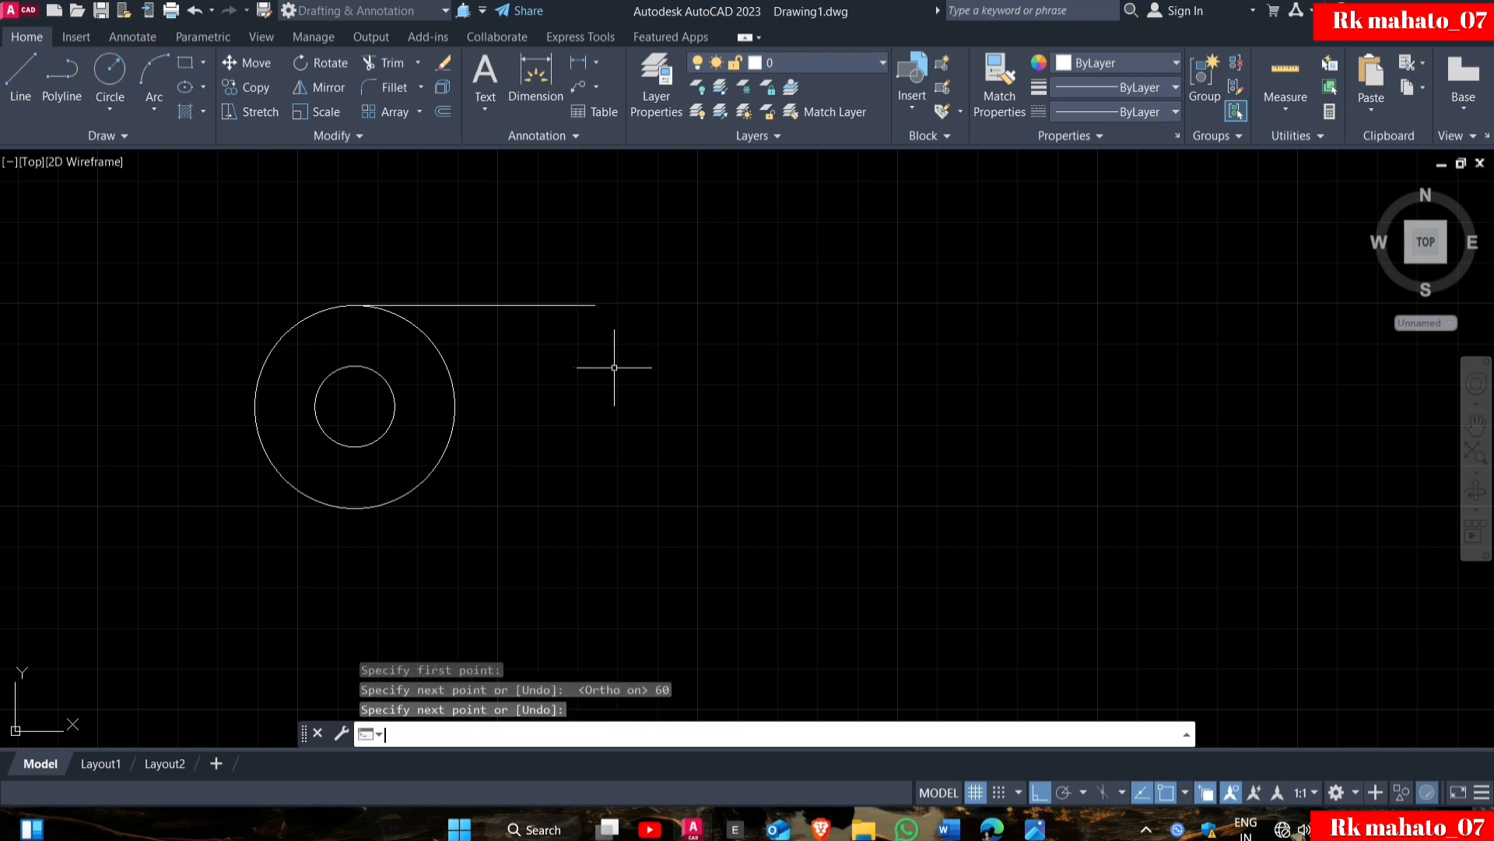
Draw a 60-unit horizontal line rightward from the bottom quadrant of the large circle.
key("Return")
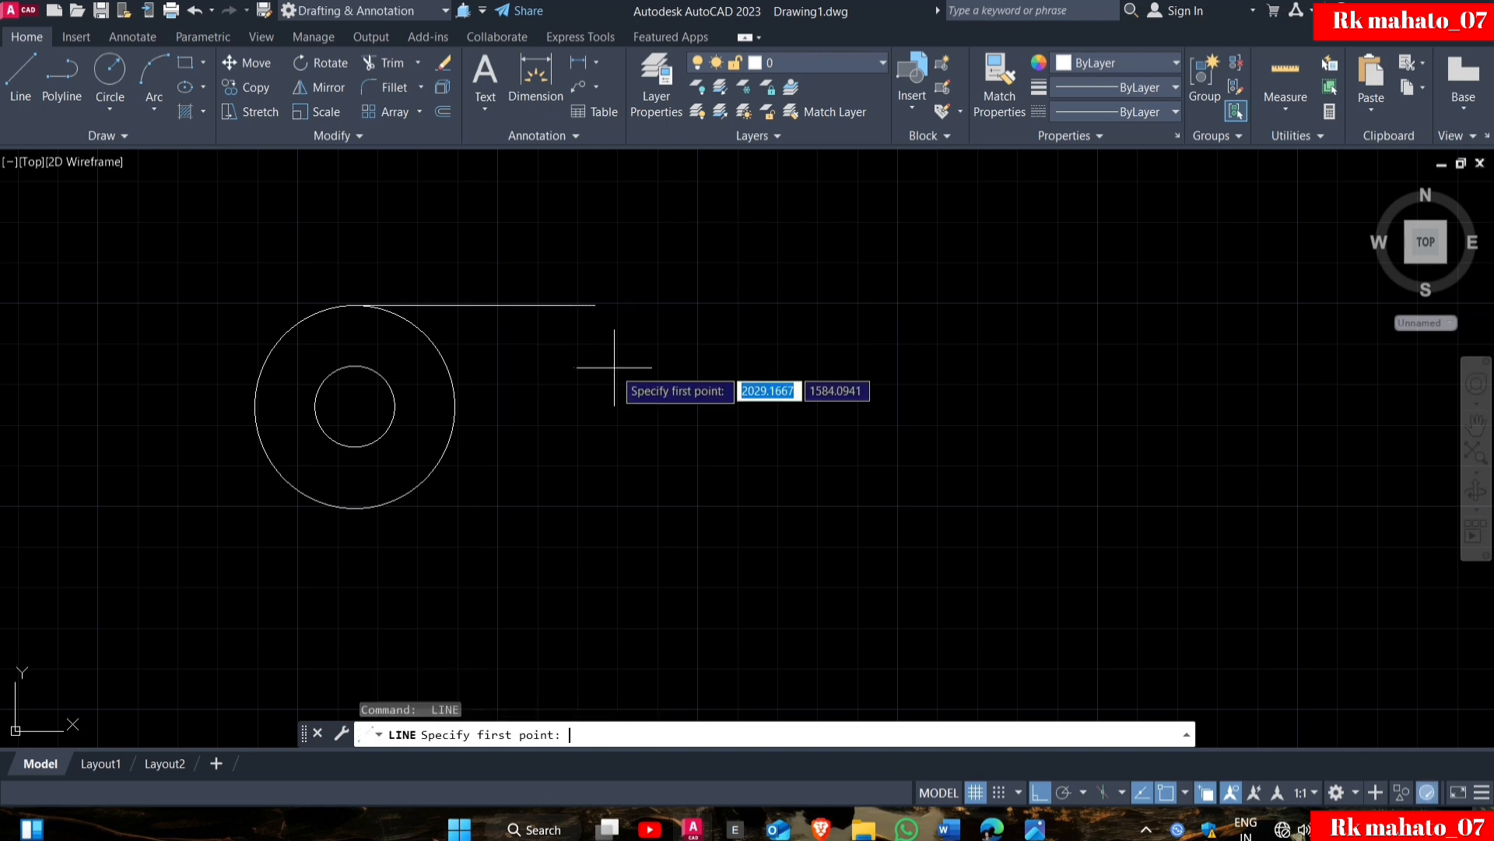
left_click(355, 507)
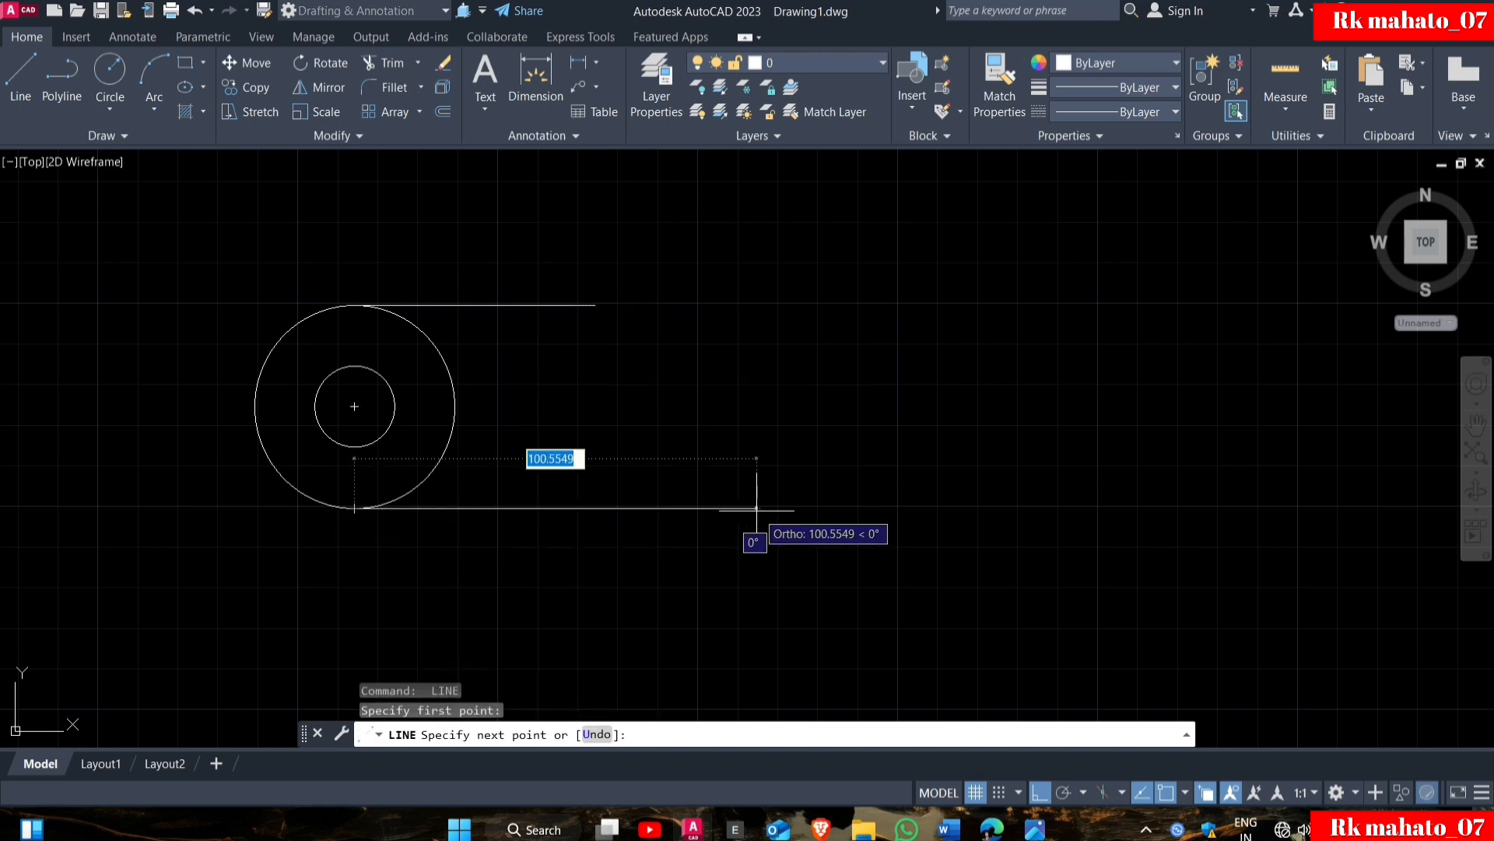
type("60")
key("Return")
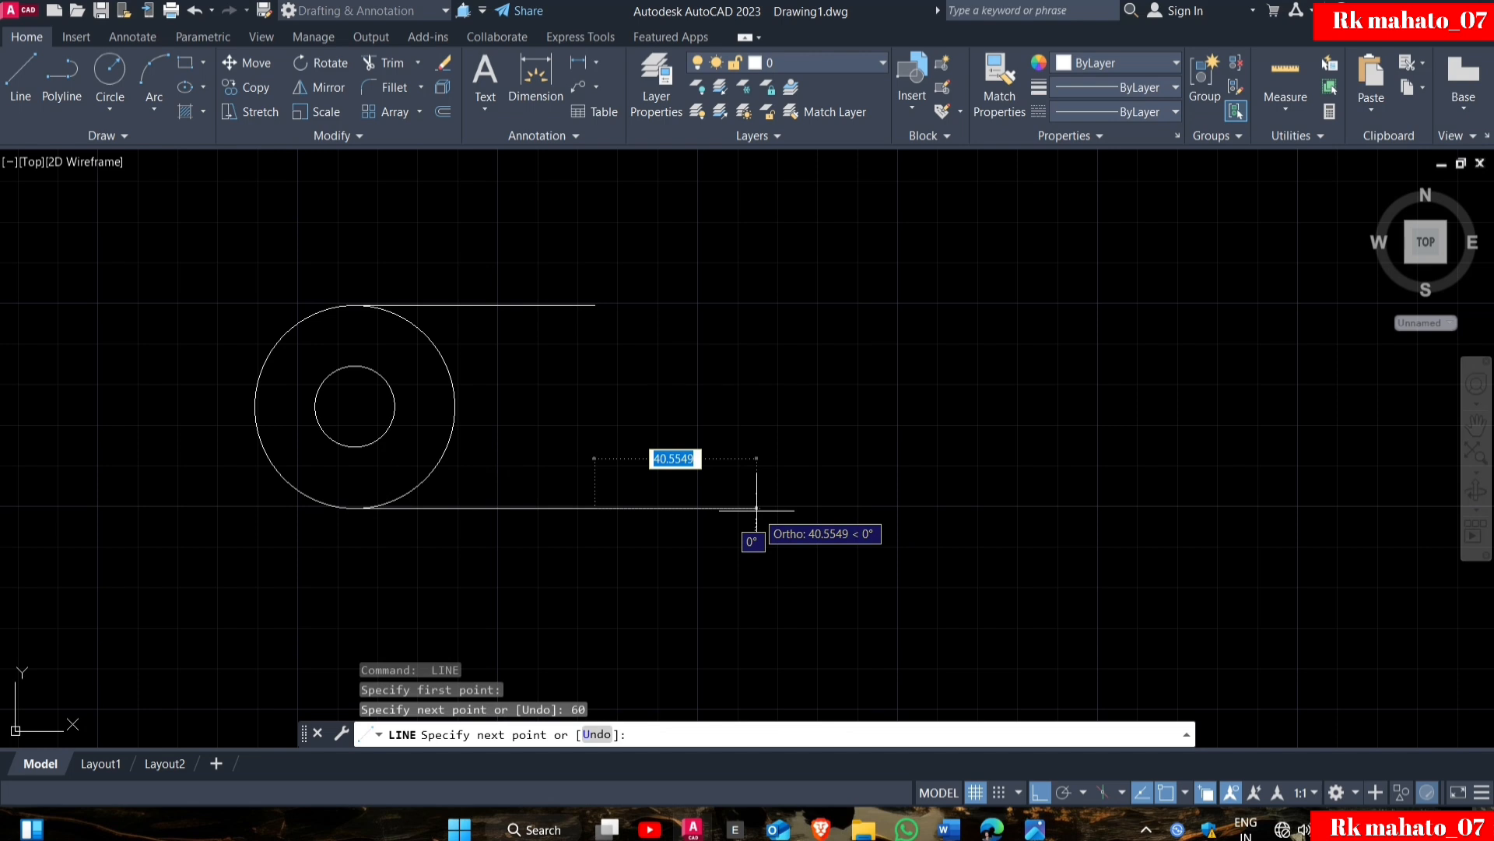
key("Escape")
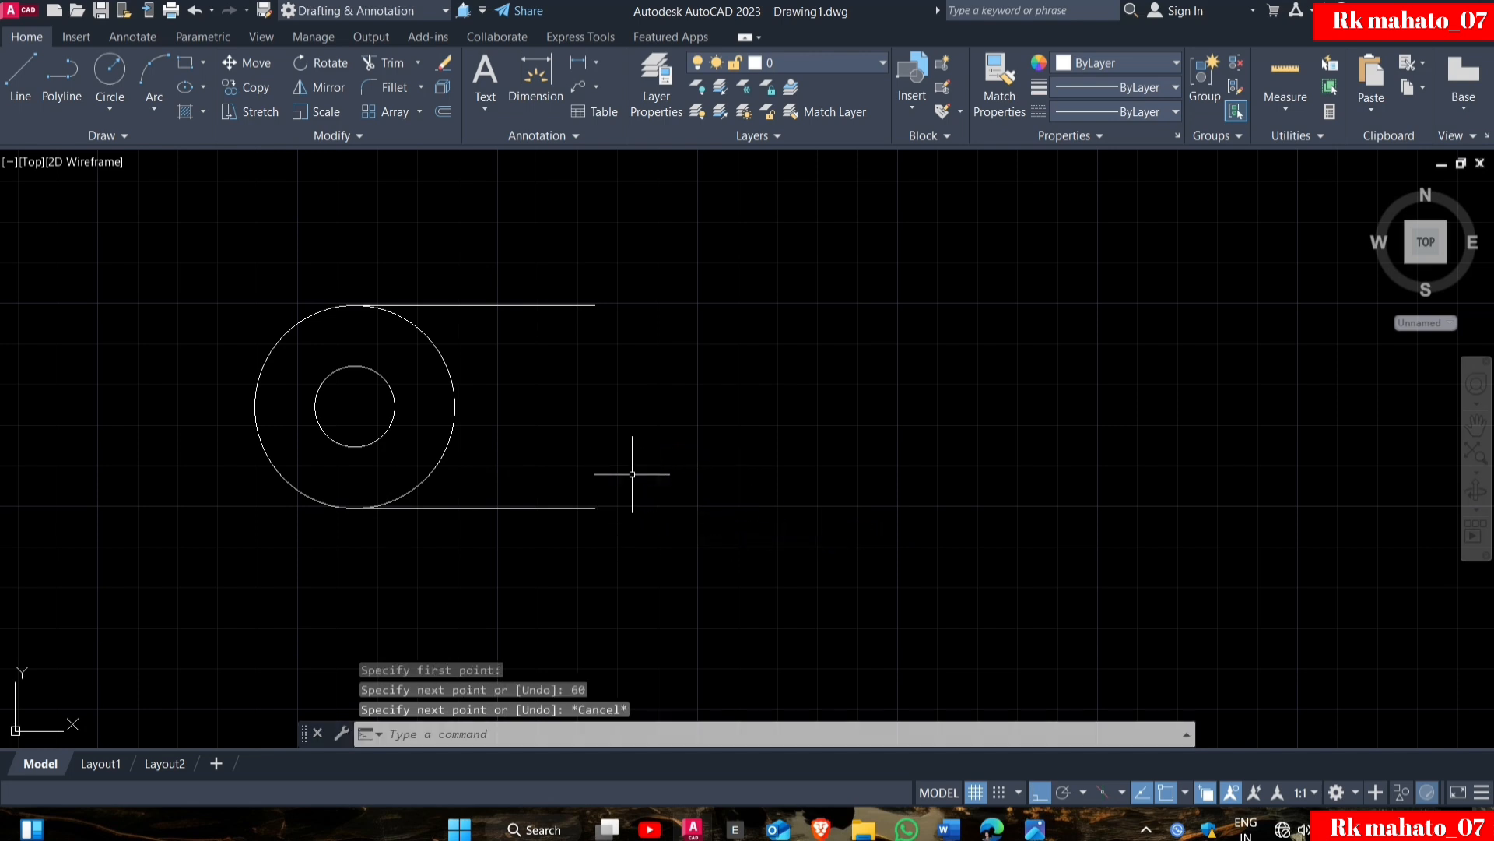
Fillet the free right ends of the two parallel lines to close them with a semicircular arc.
type("f")
key("Return")
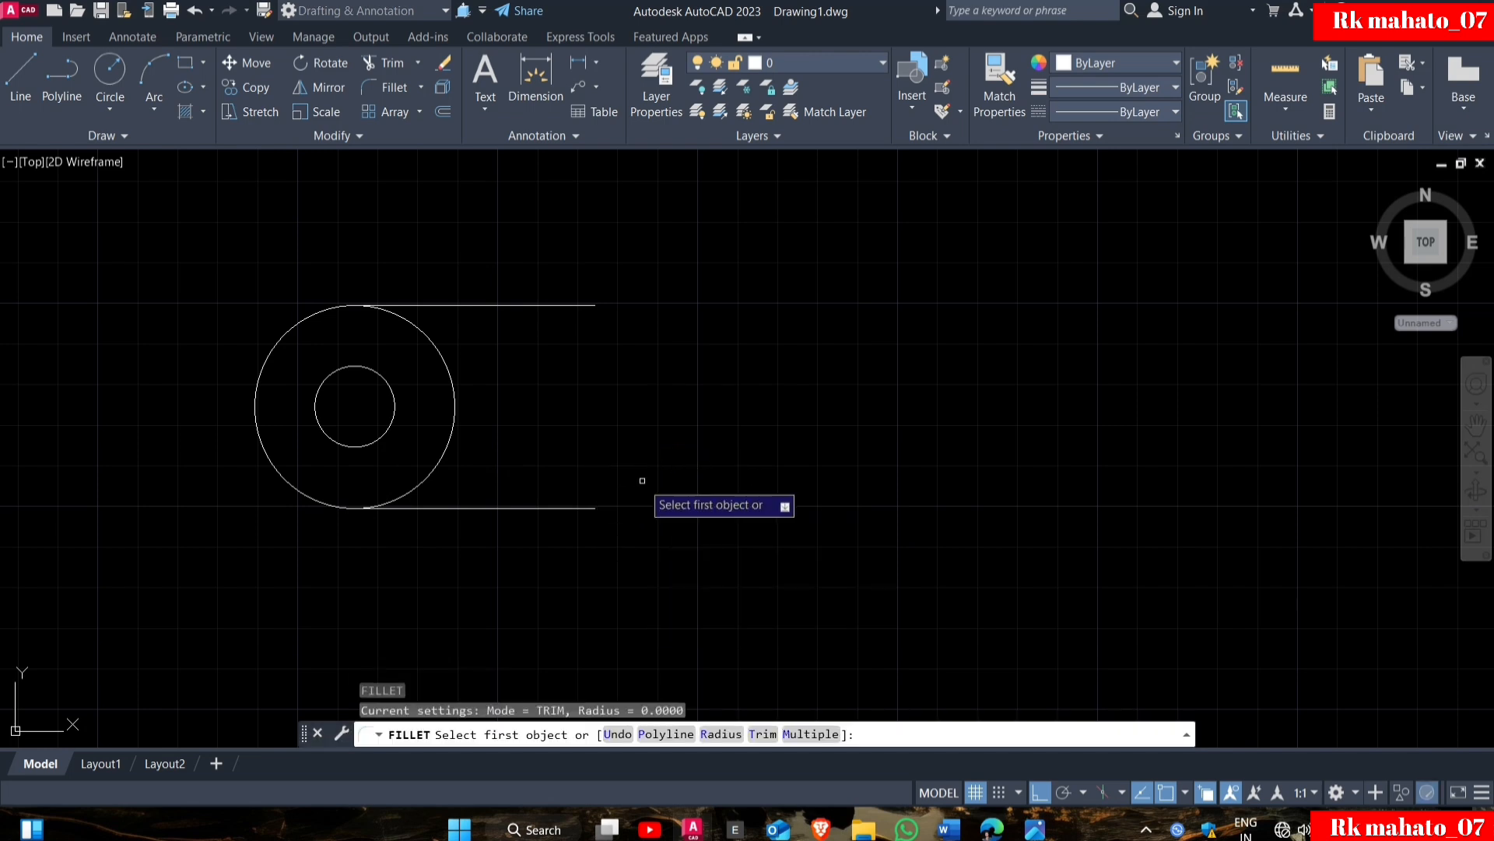
left_click(582, 506)
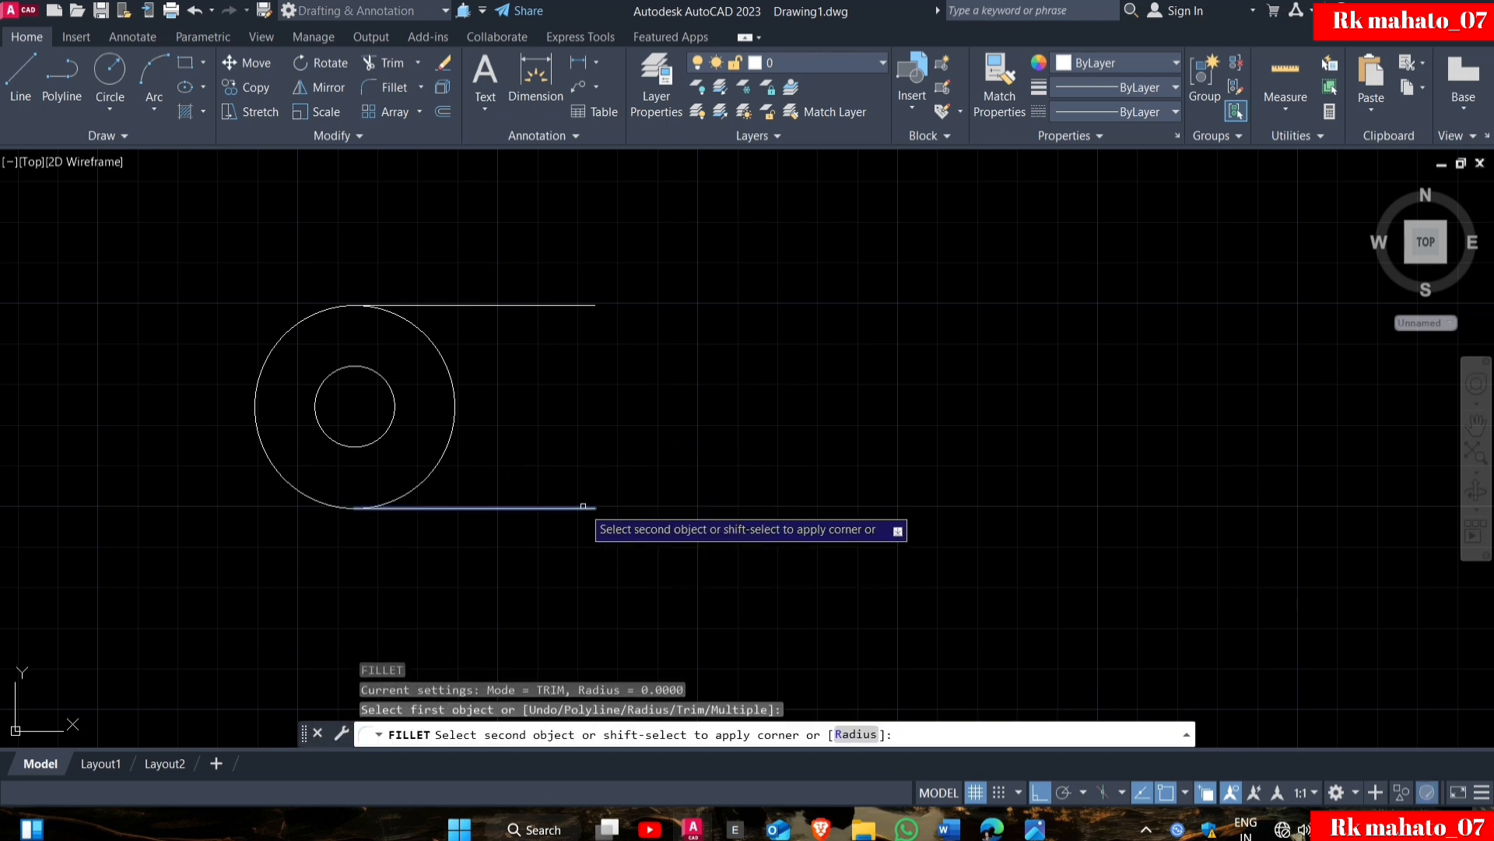
left_click(554, 305)
key("Escape")
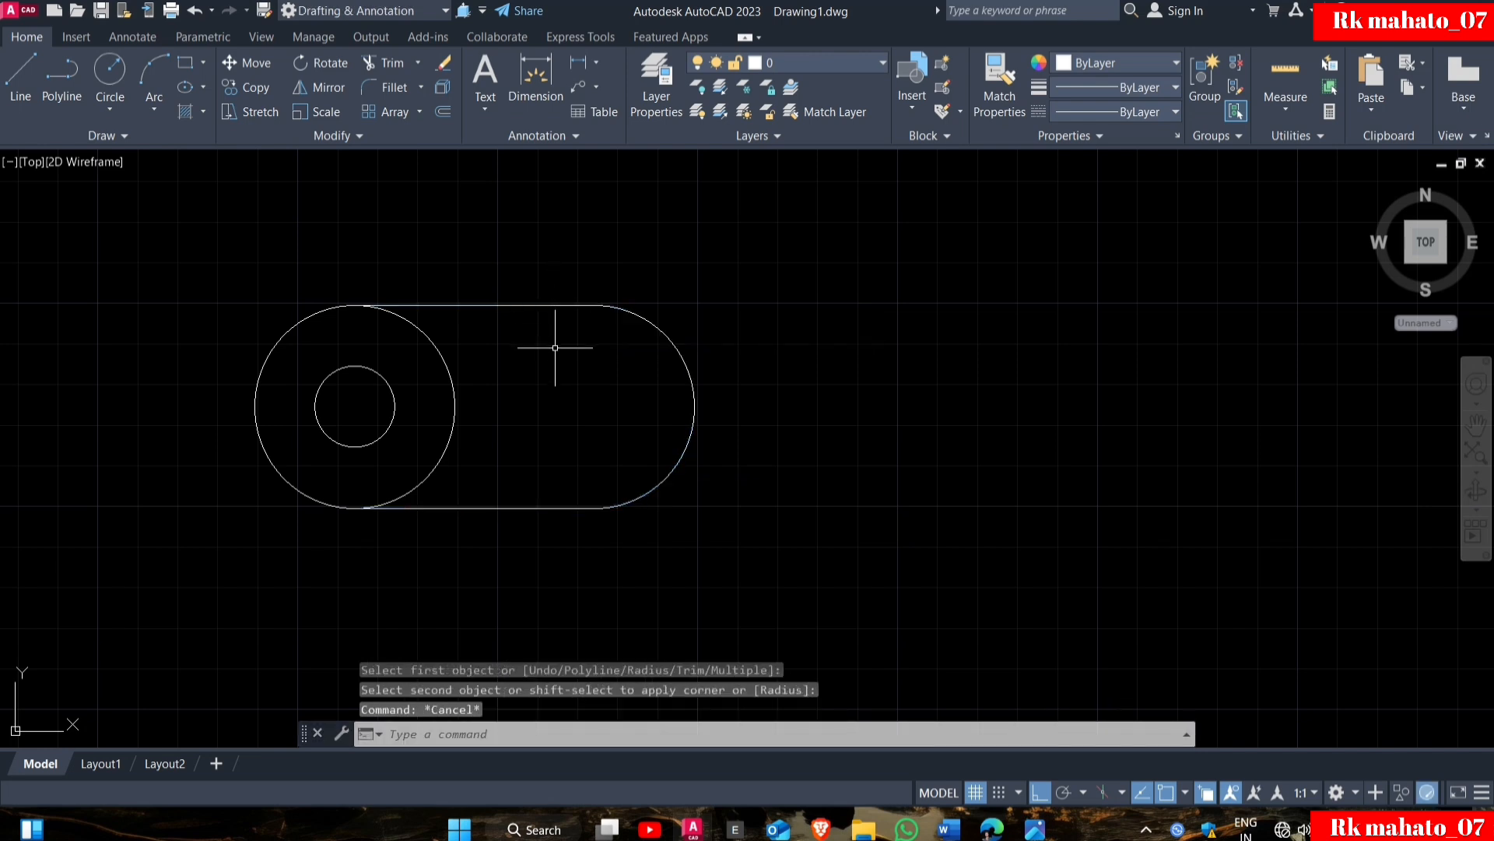
Draw a 15-unit horizontal line leftward from the center of the right end arc.
left_click(22, 77)
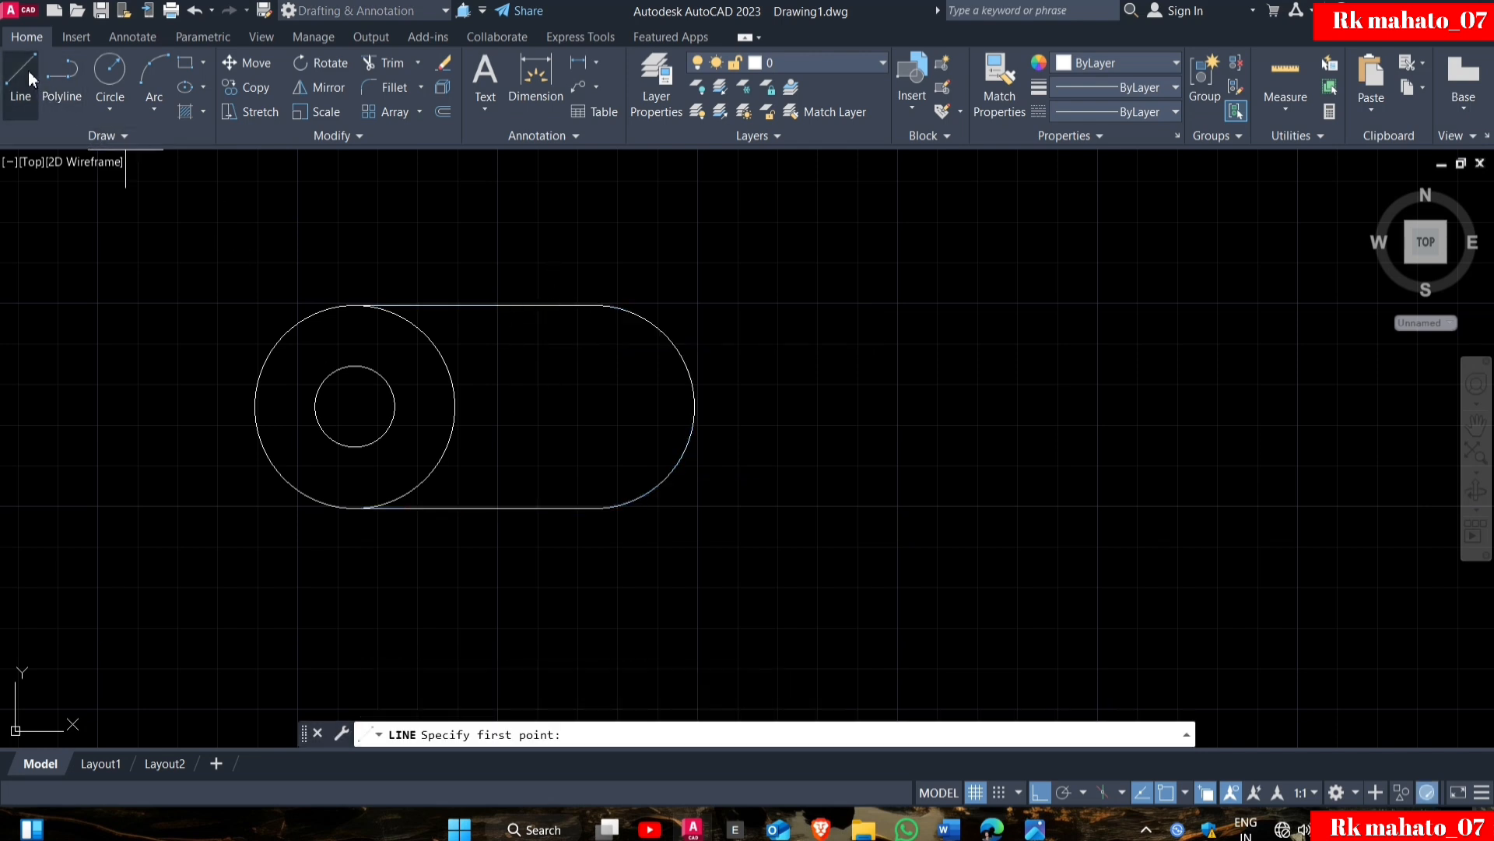
left_click(595, 406)
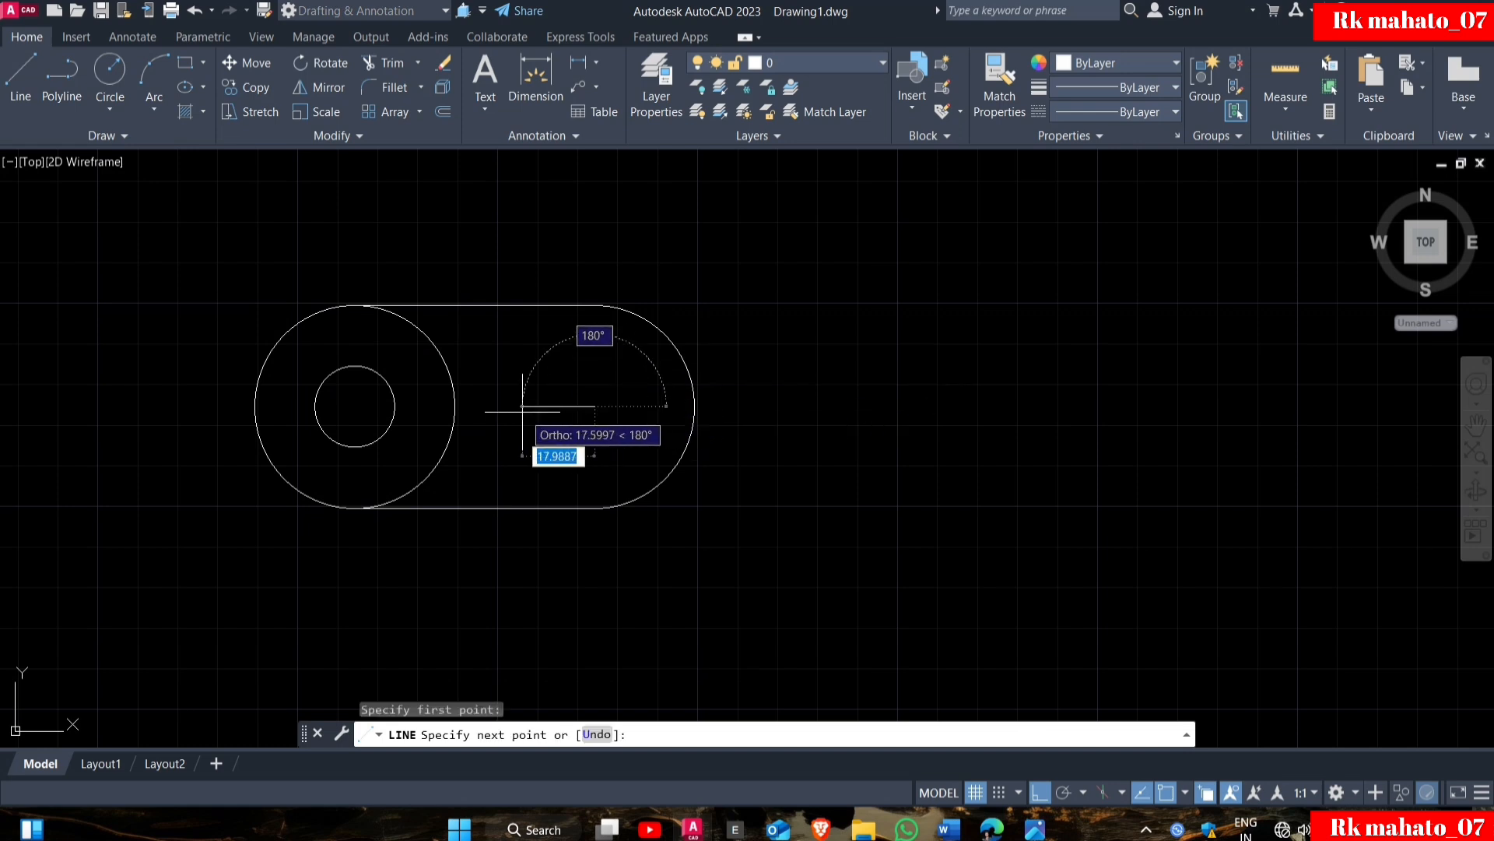
type("15")
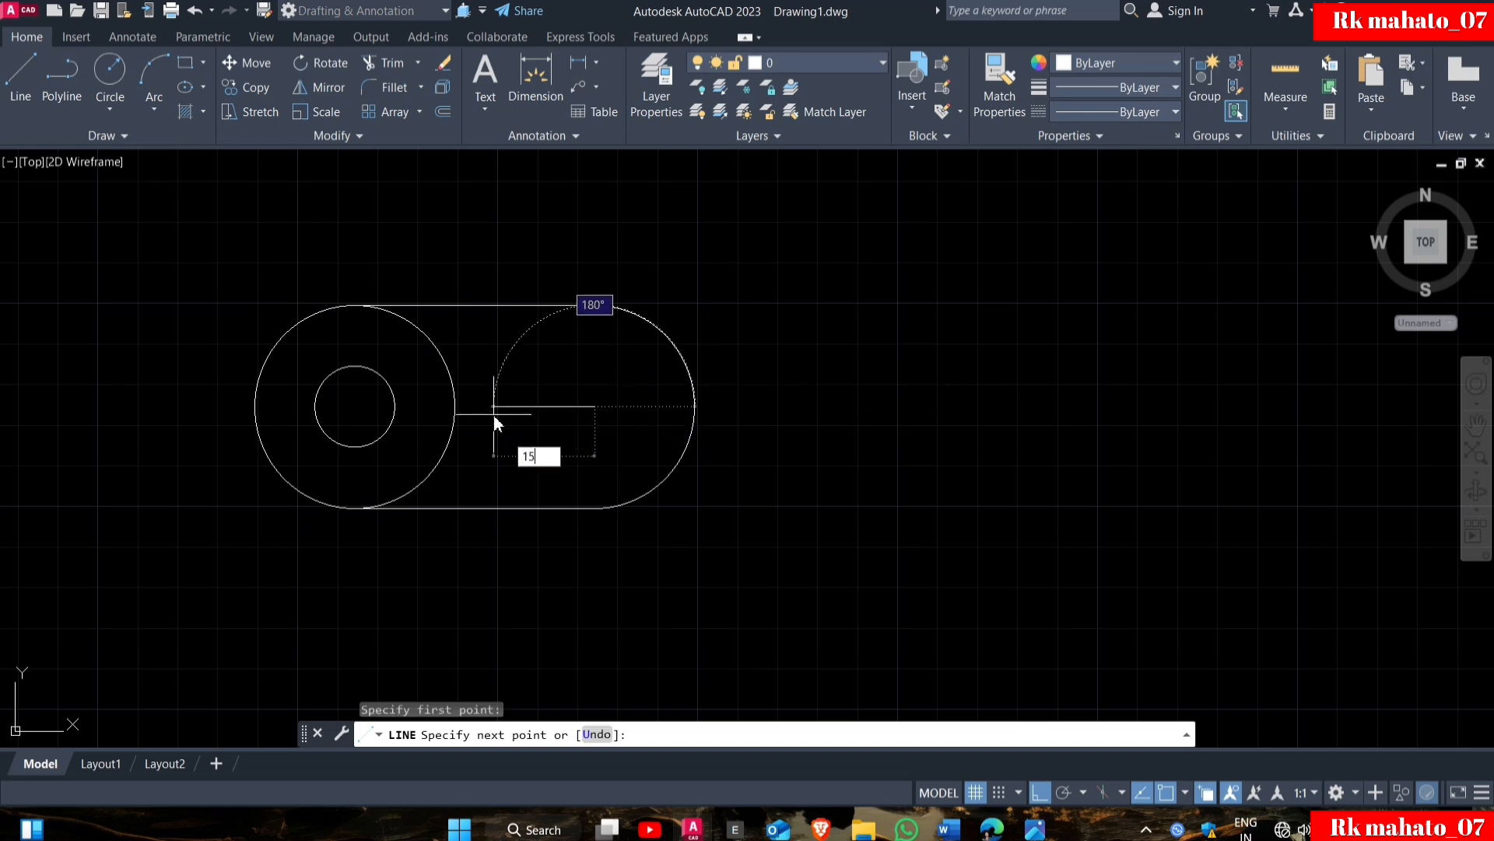
key("Return")
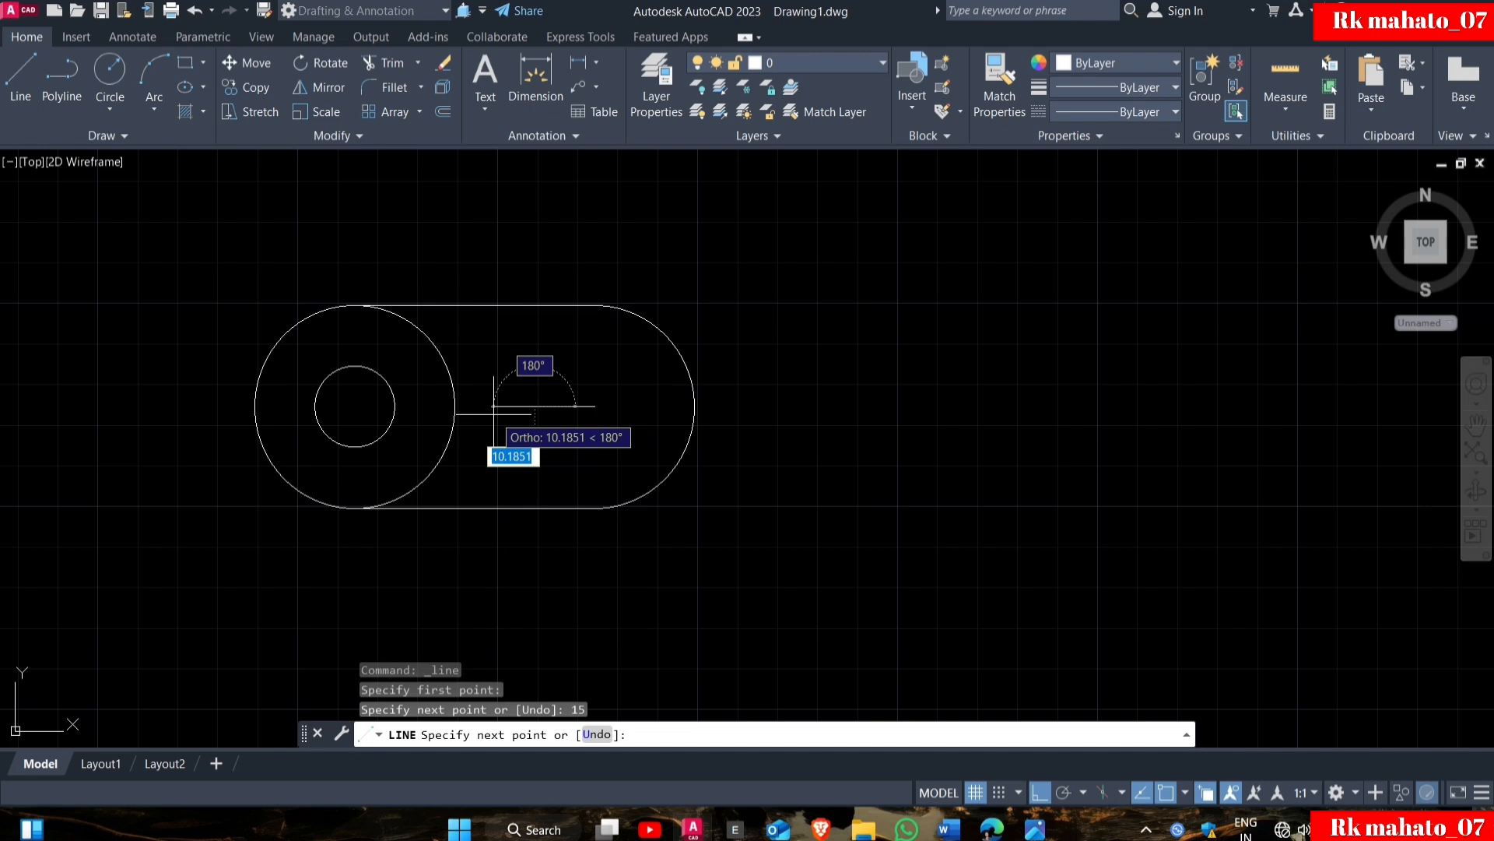
key("Return")
Draw a circle of radius 6 centered on each end of the 15-unit line.
type("C")
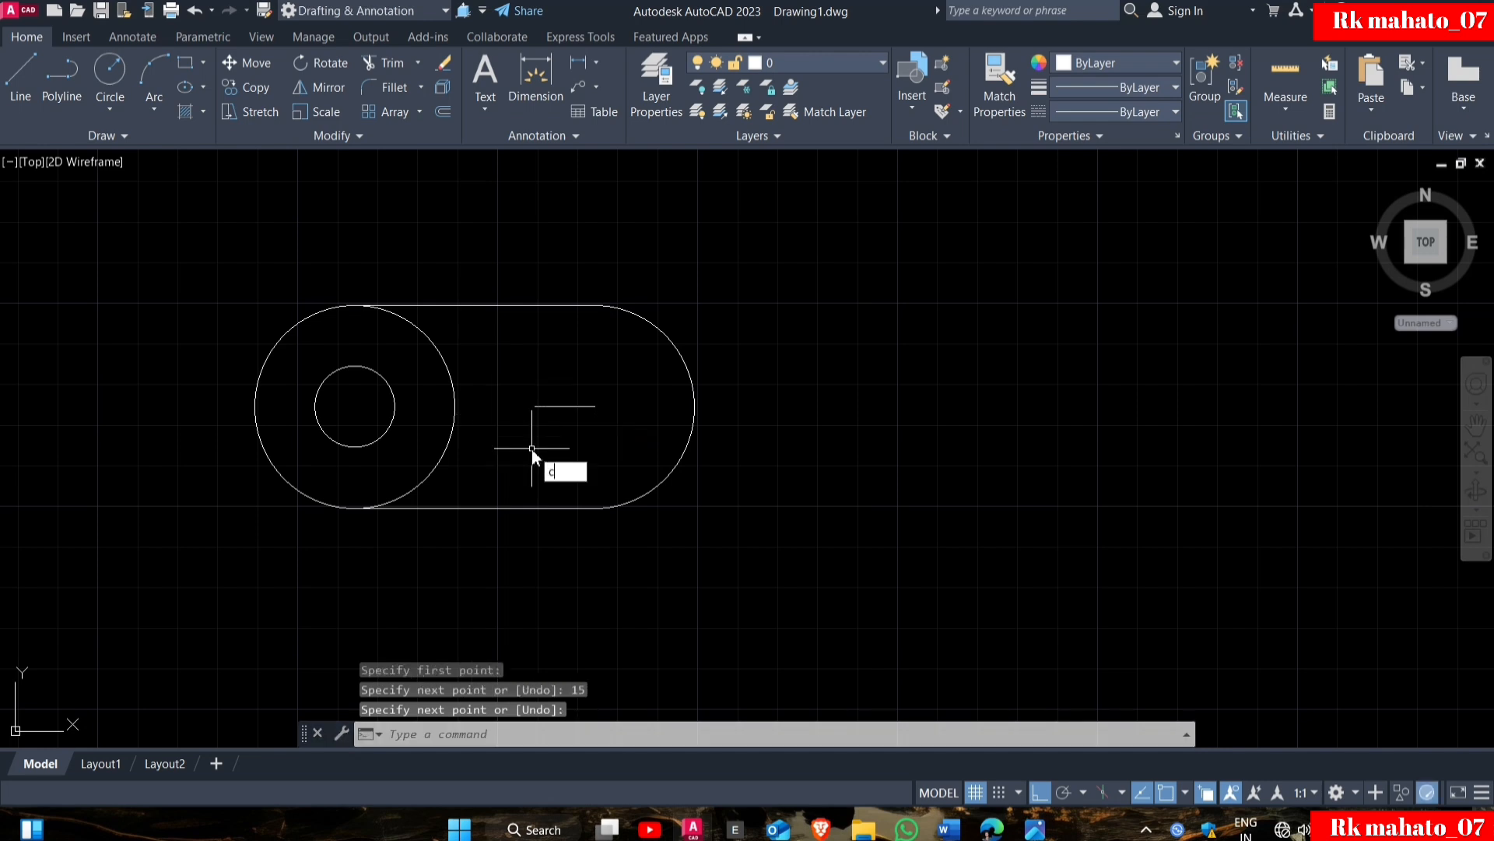
key("Return")
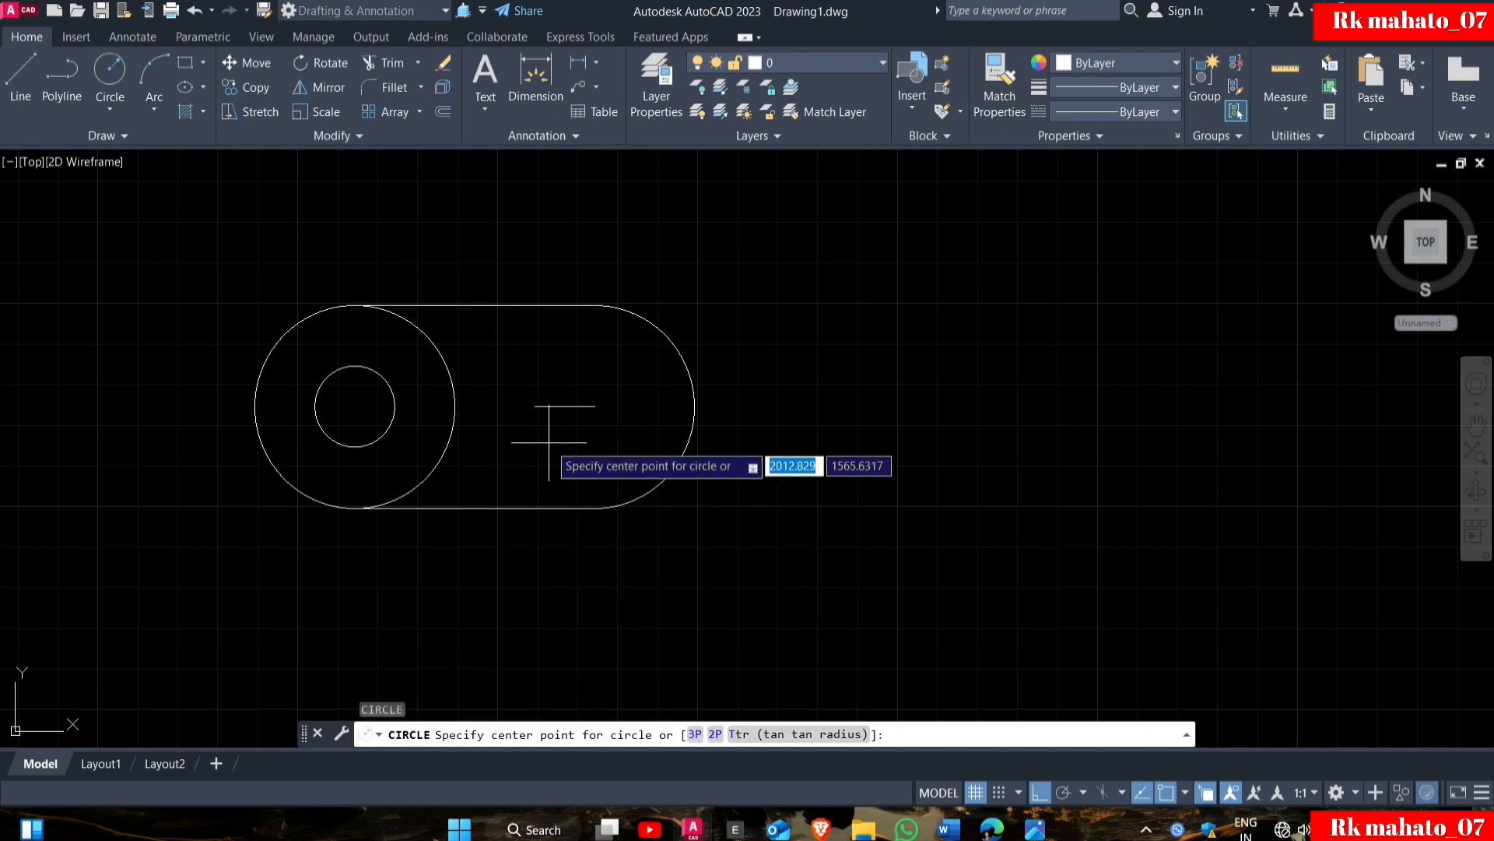
left_click(534, 405)
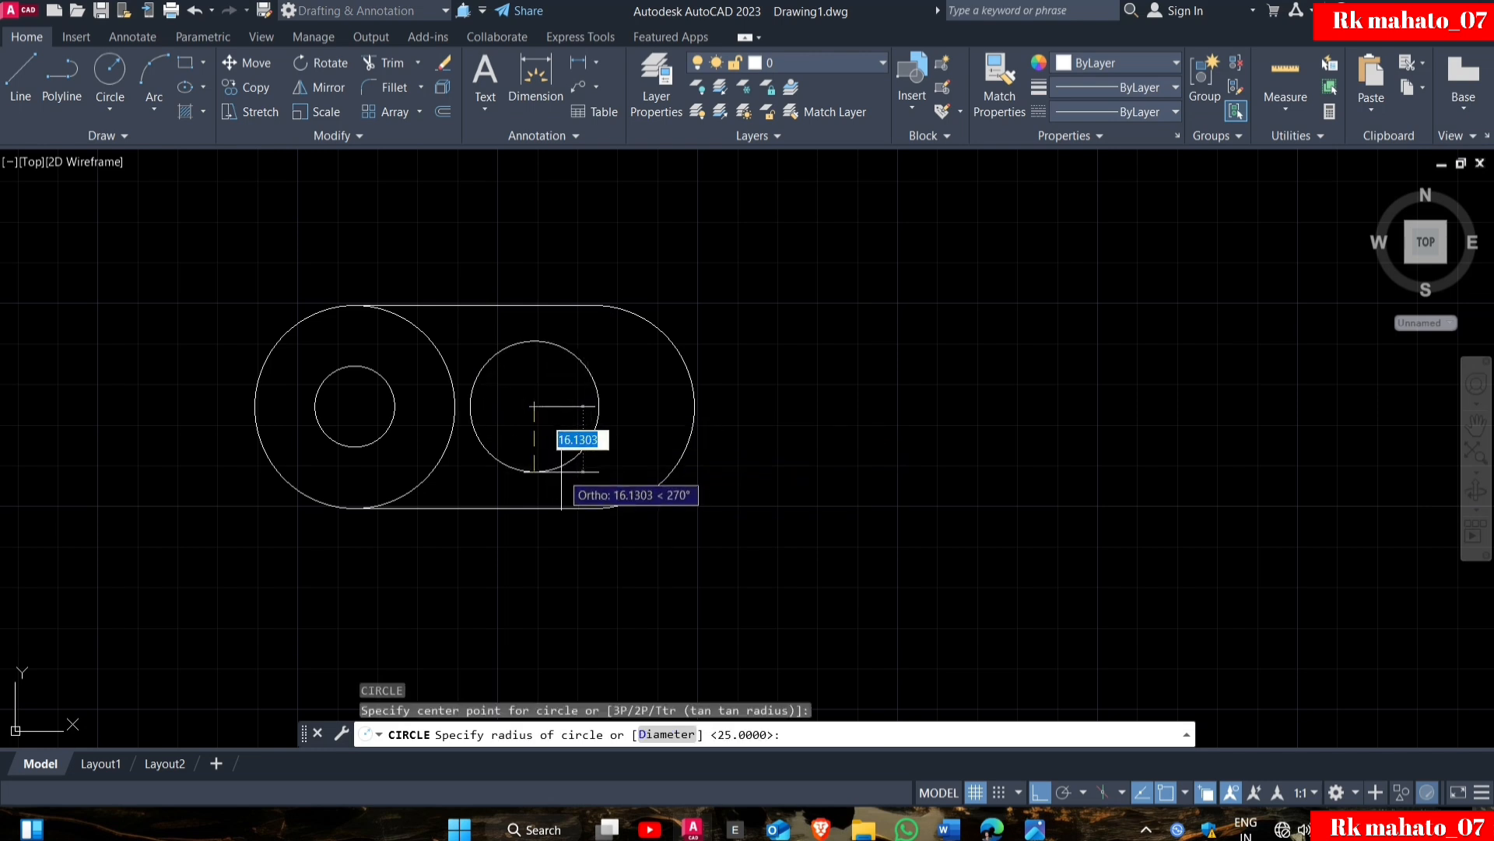
type("6")
key("Return")
key("Return")
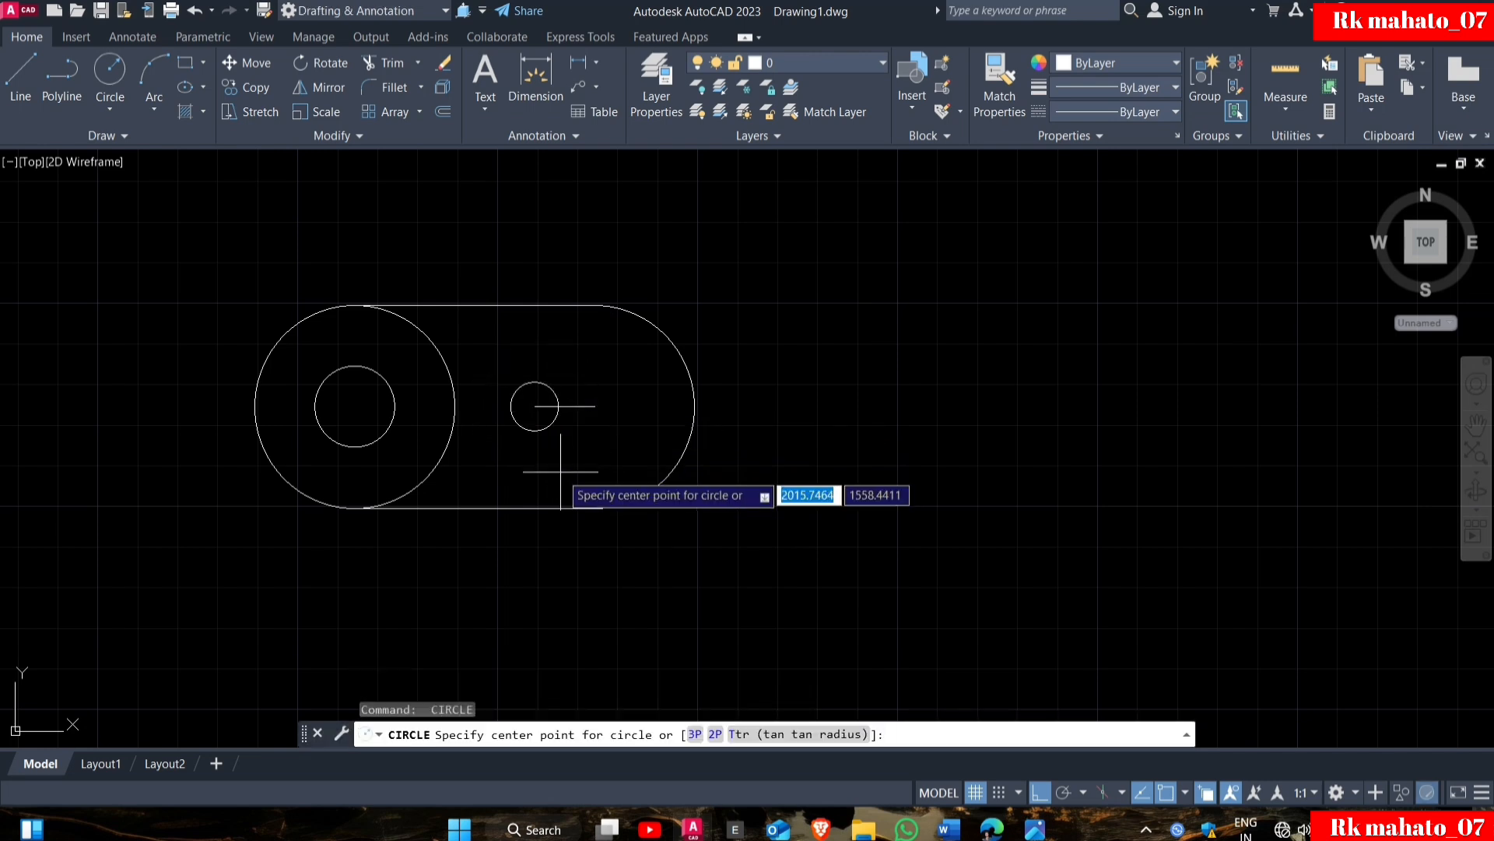
left_click(595, 406)
key("Return")
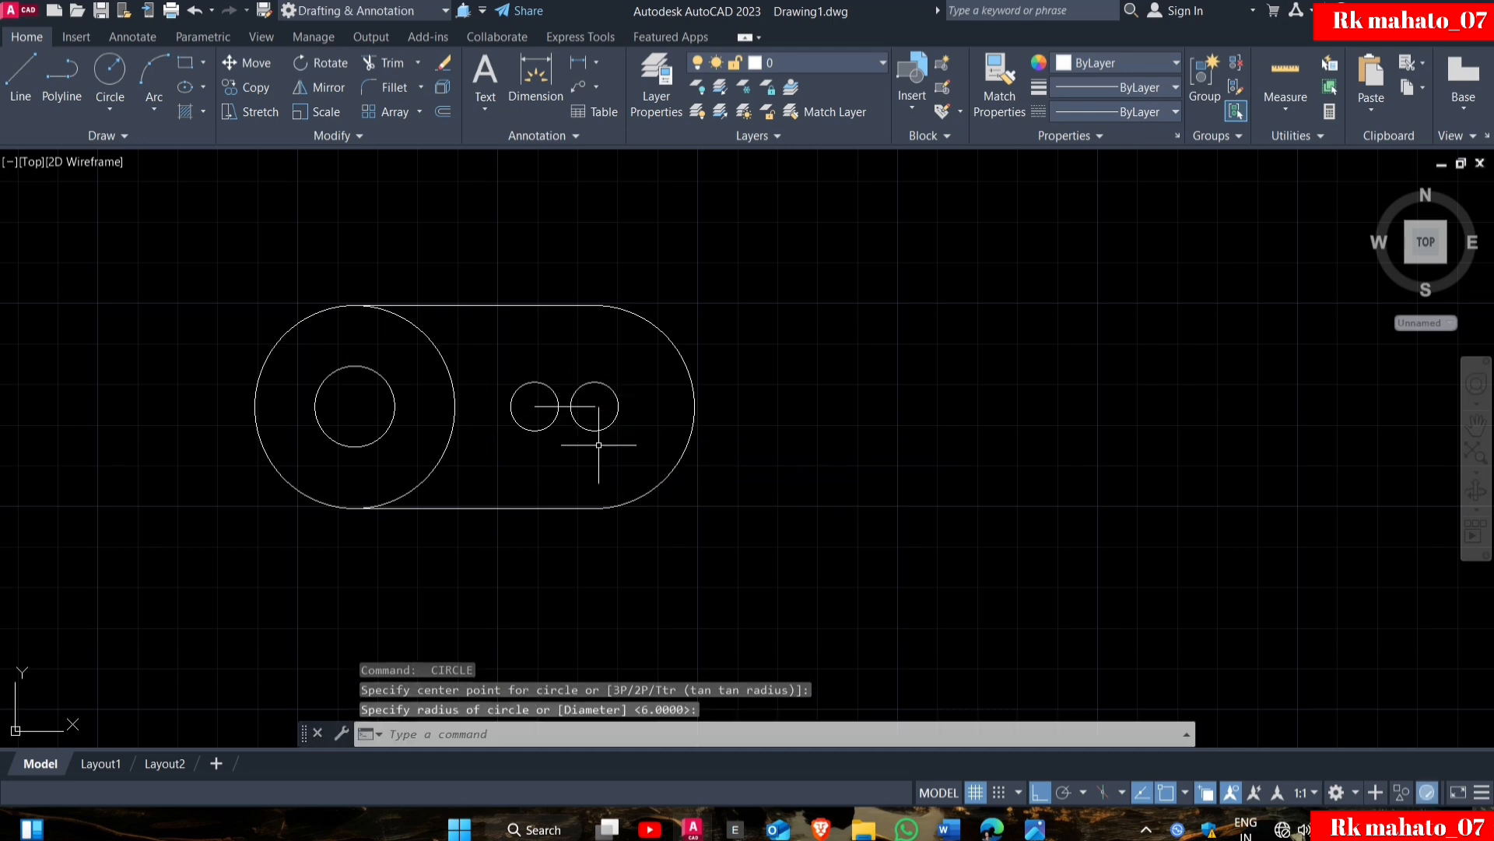
Draw a concentric circle of radius 12 around each of the two radius 6 circles.
key("Return")
left_click(534, 406)
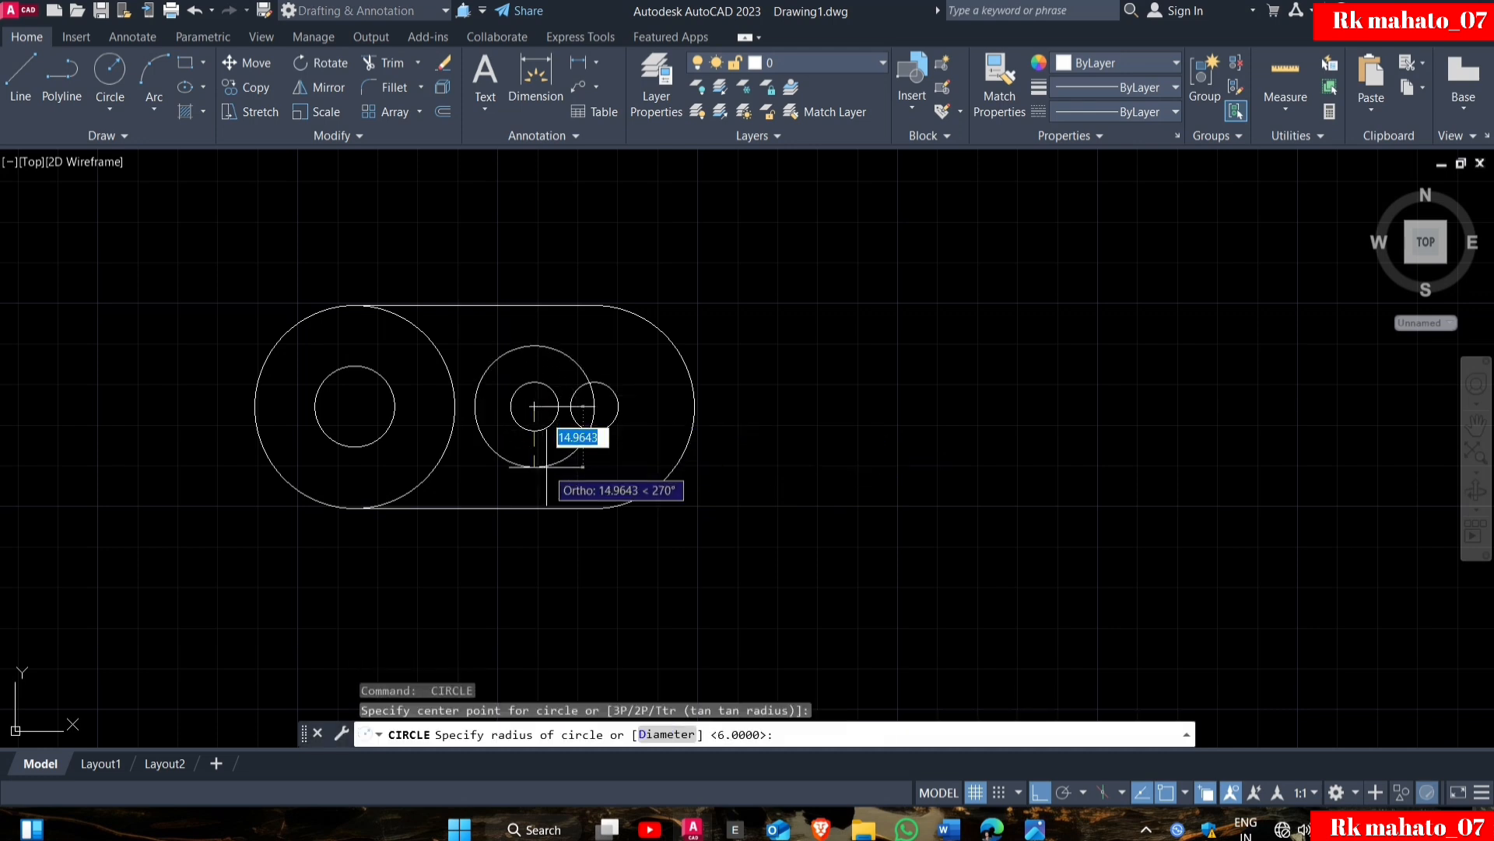
type("12")
key("Return")
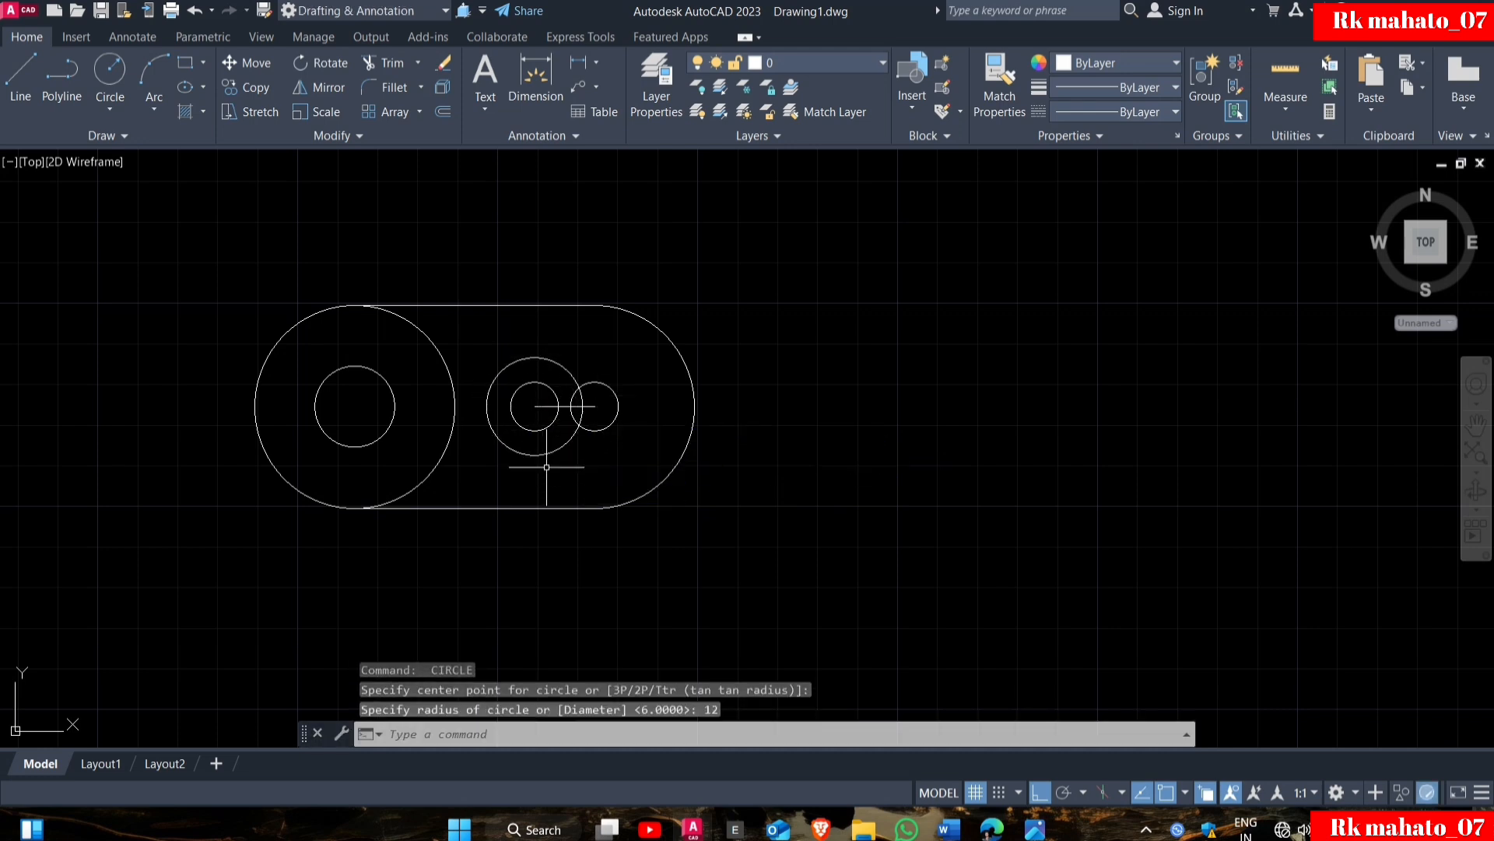
key("Return")
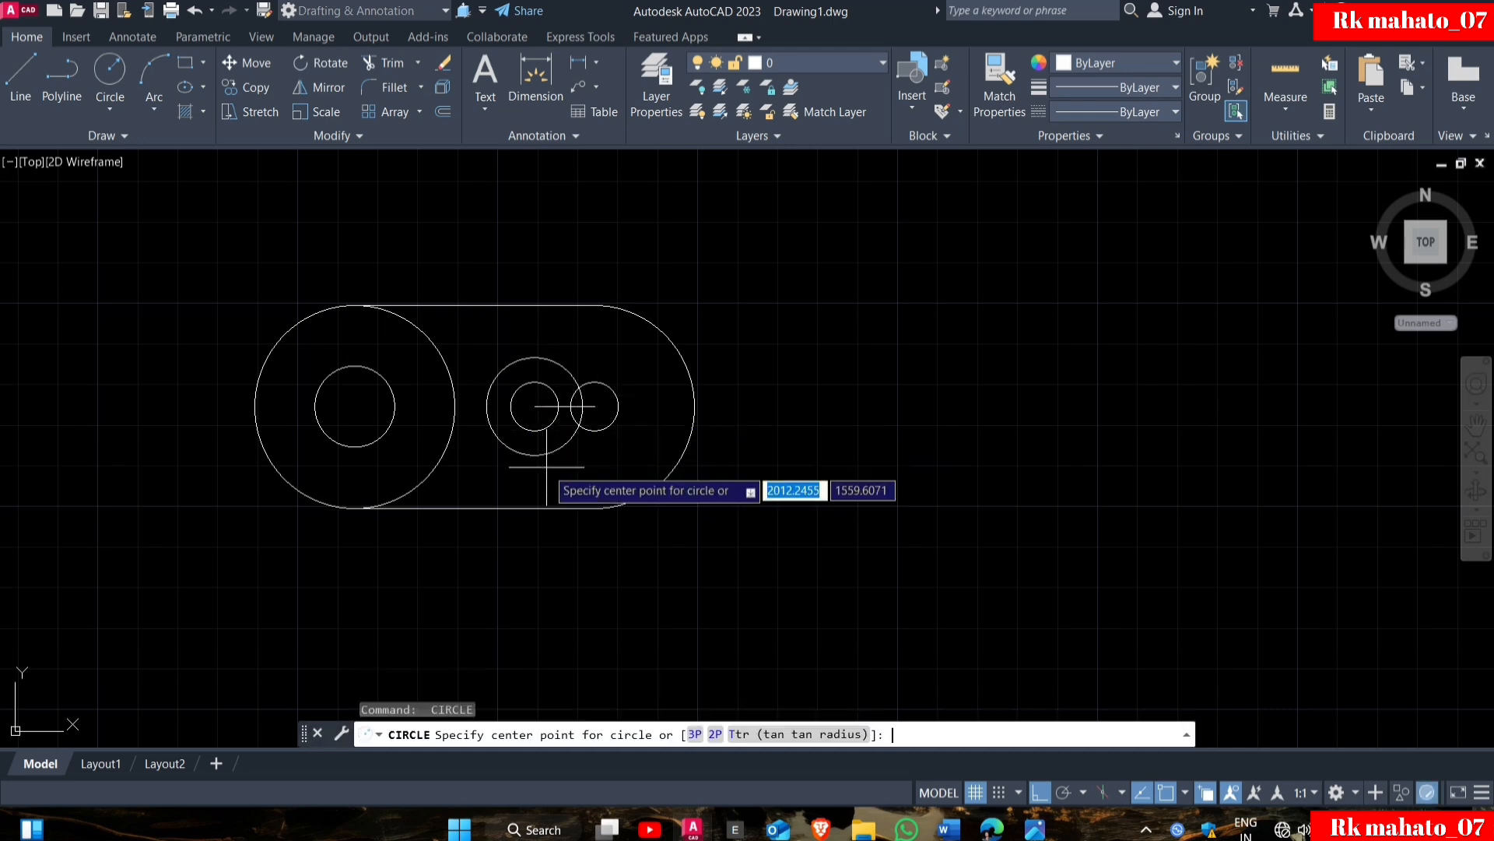
left_click(594, 406)
key("Return")
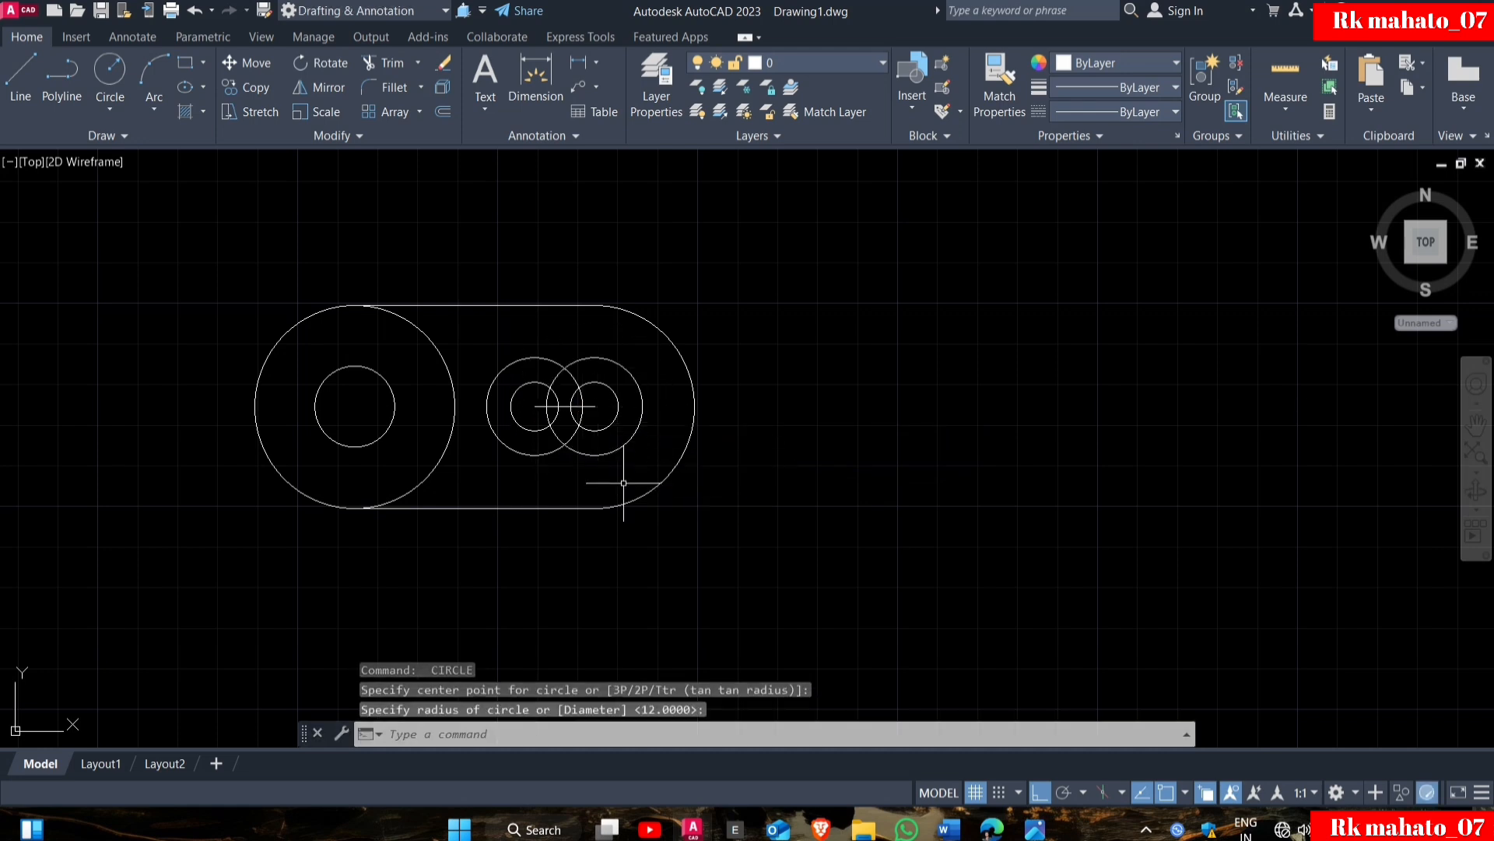
key("Escape")
key("Escape")
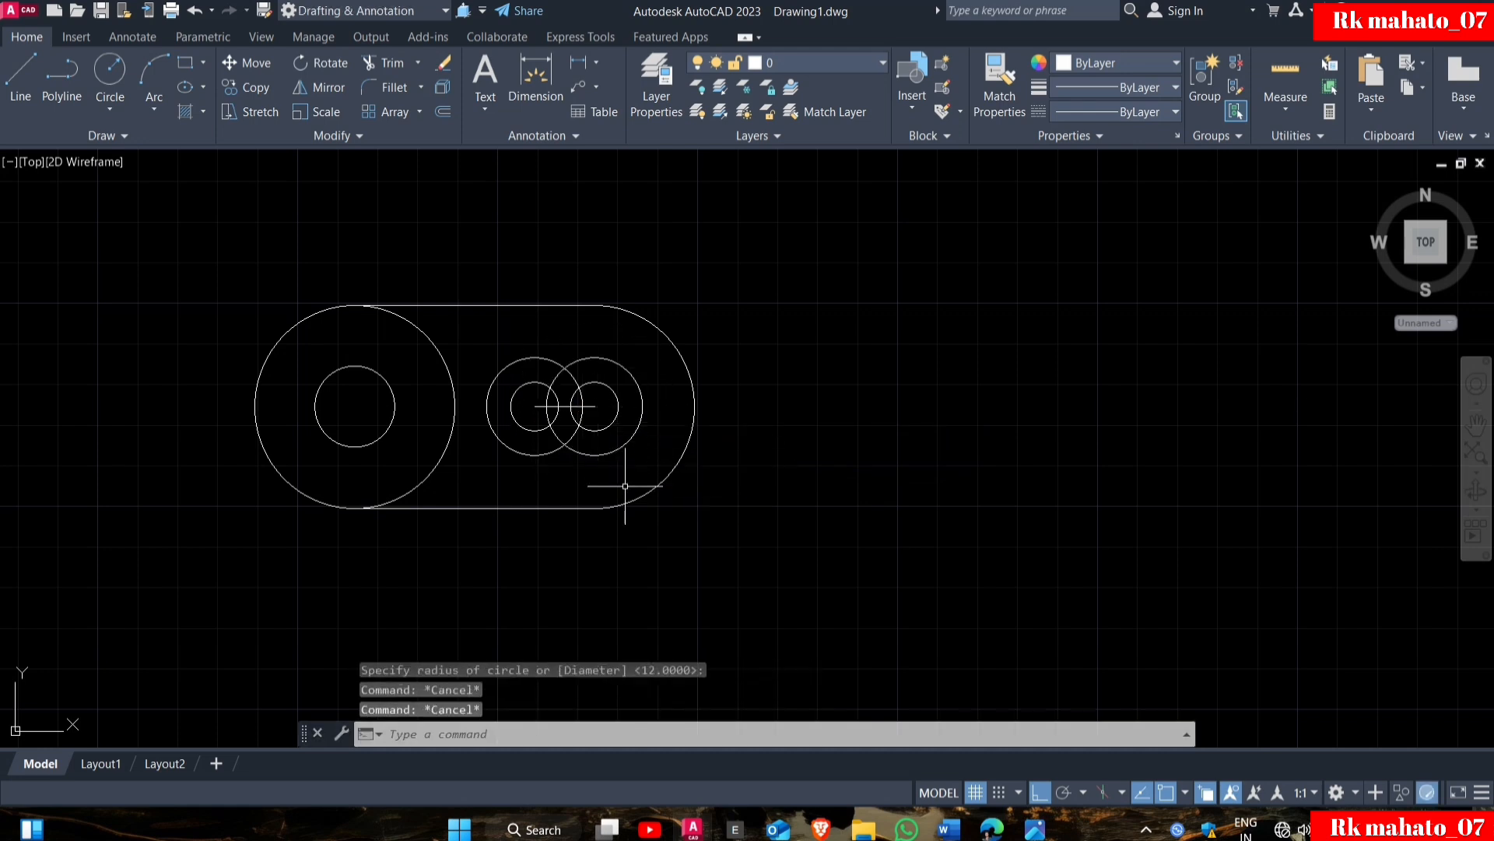
Connect the two radius 12 circles with horizontal lines between their top quadrants and between their bottom quadrants.
type("l")
key("Return")
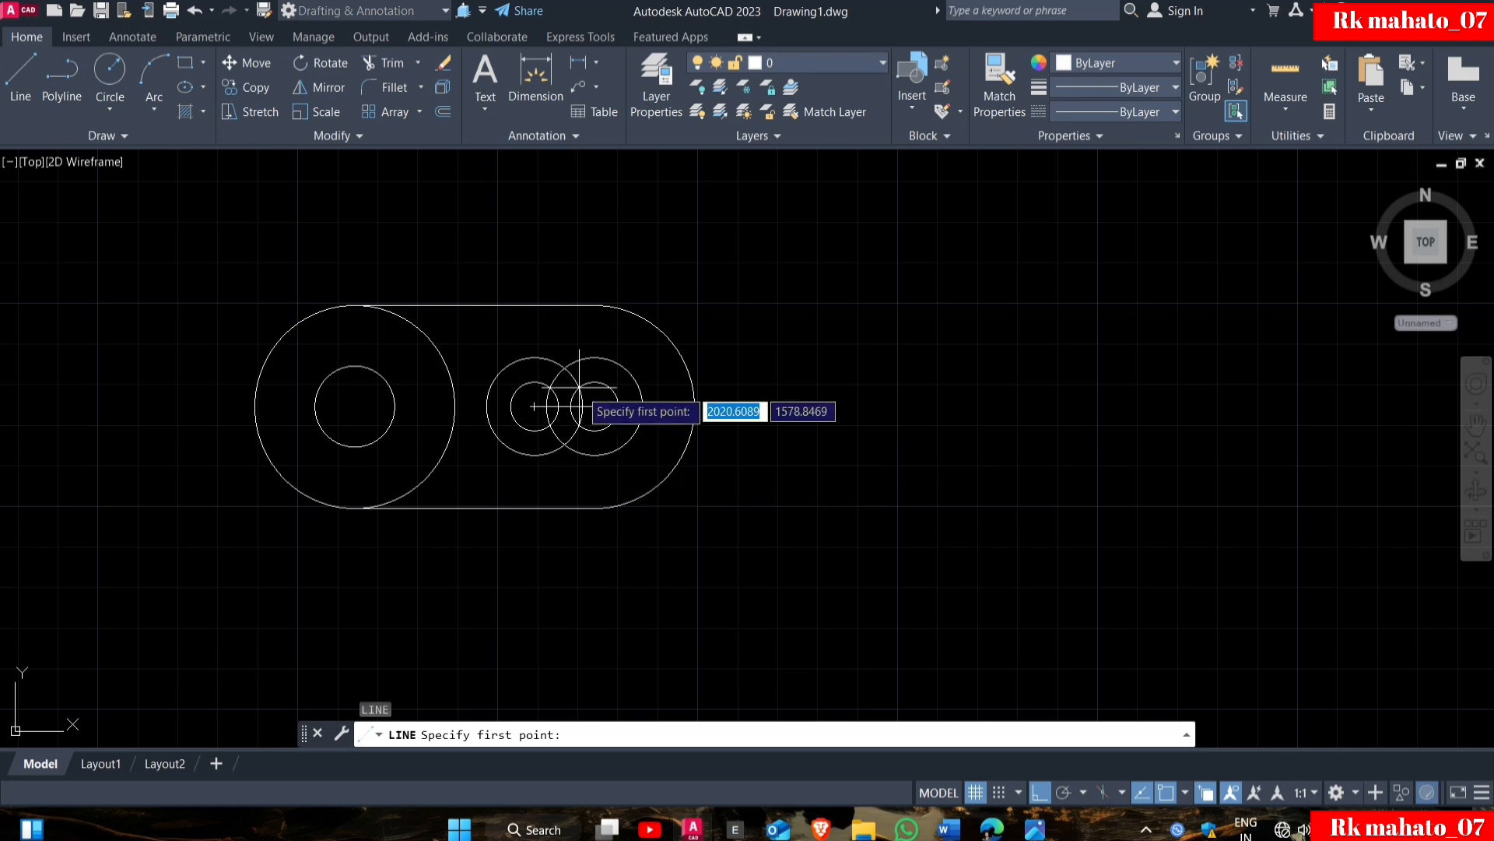
left_click(535, 357)
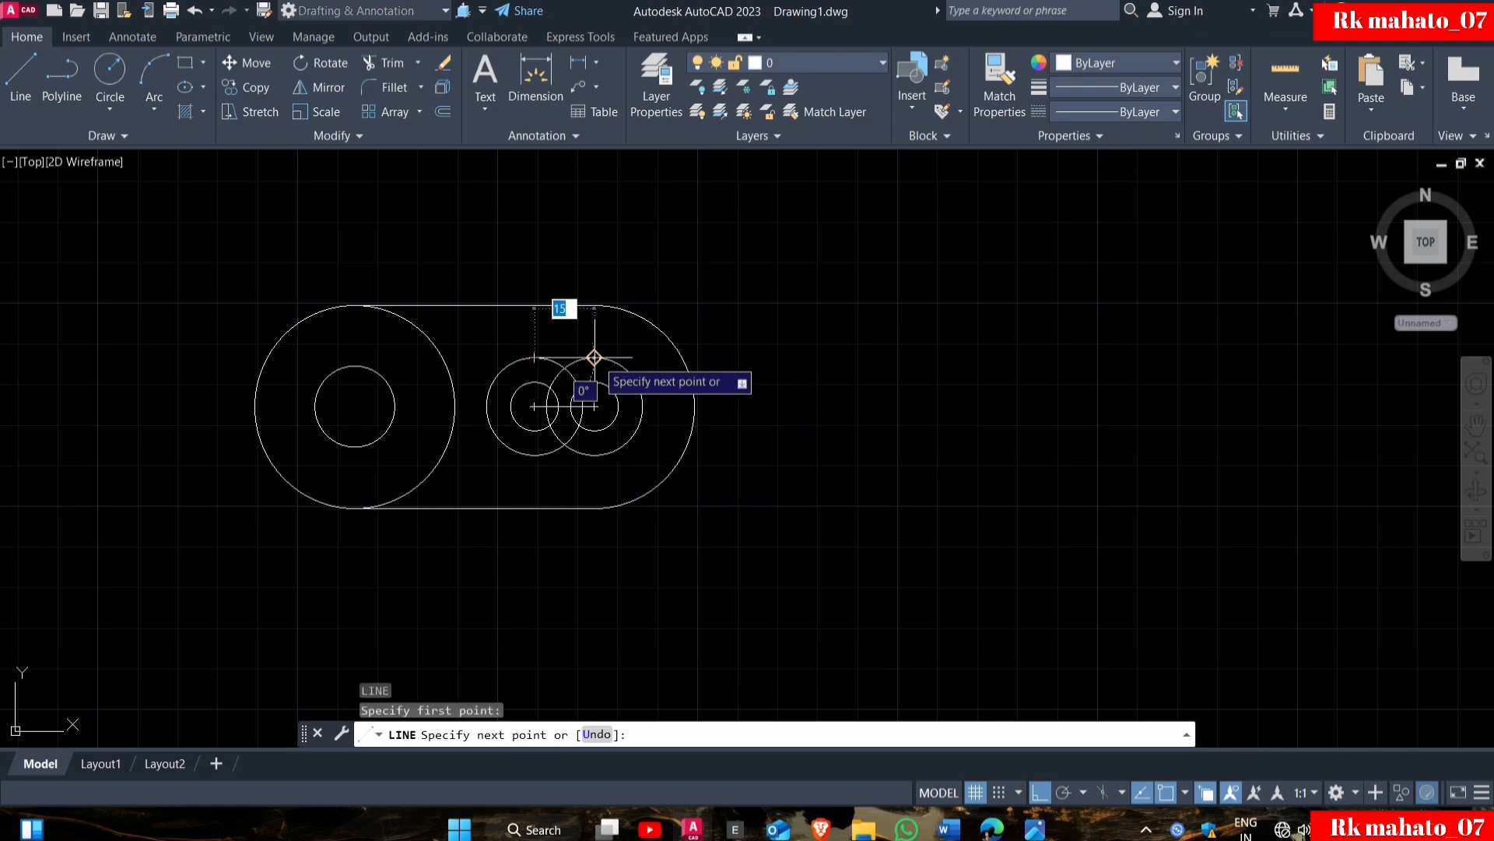
left_click(596, 357)
key("Return")
key("Return")
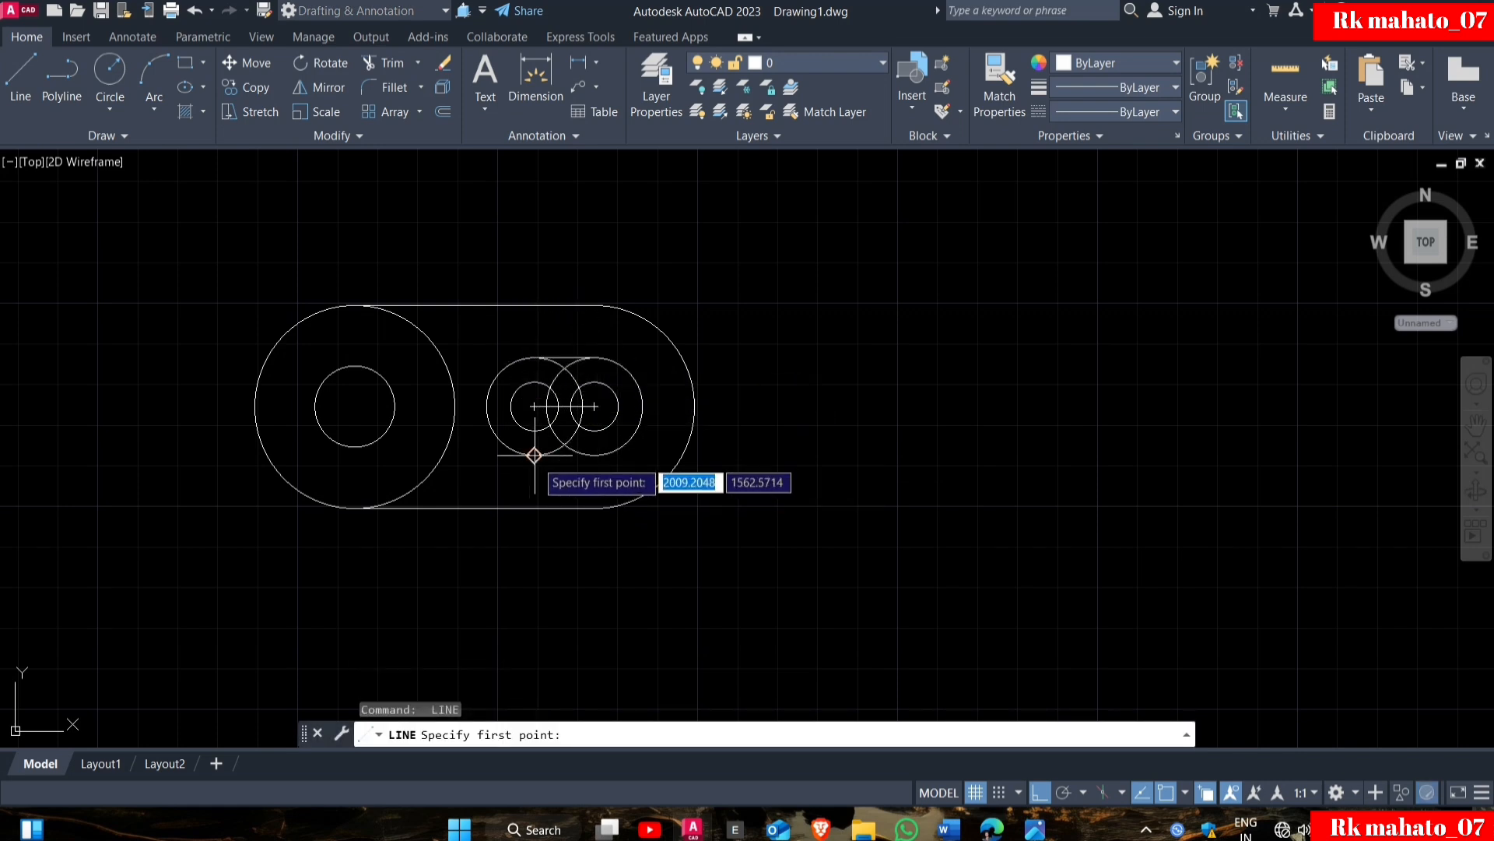
left_click(534, 456)
left_click(595, 455)
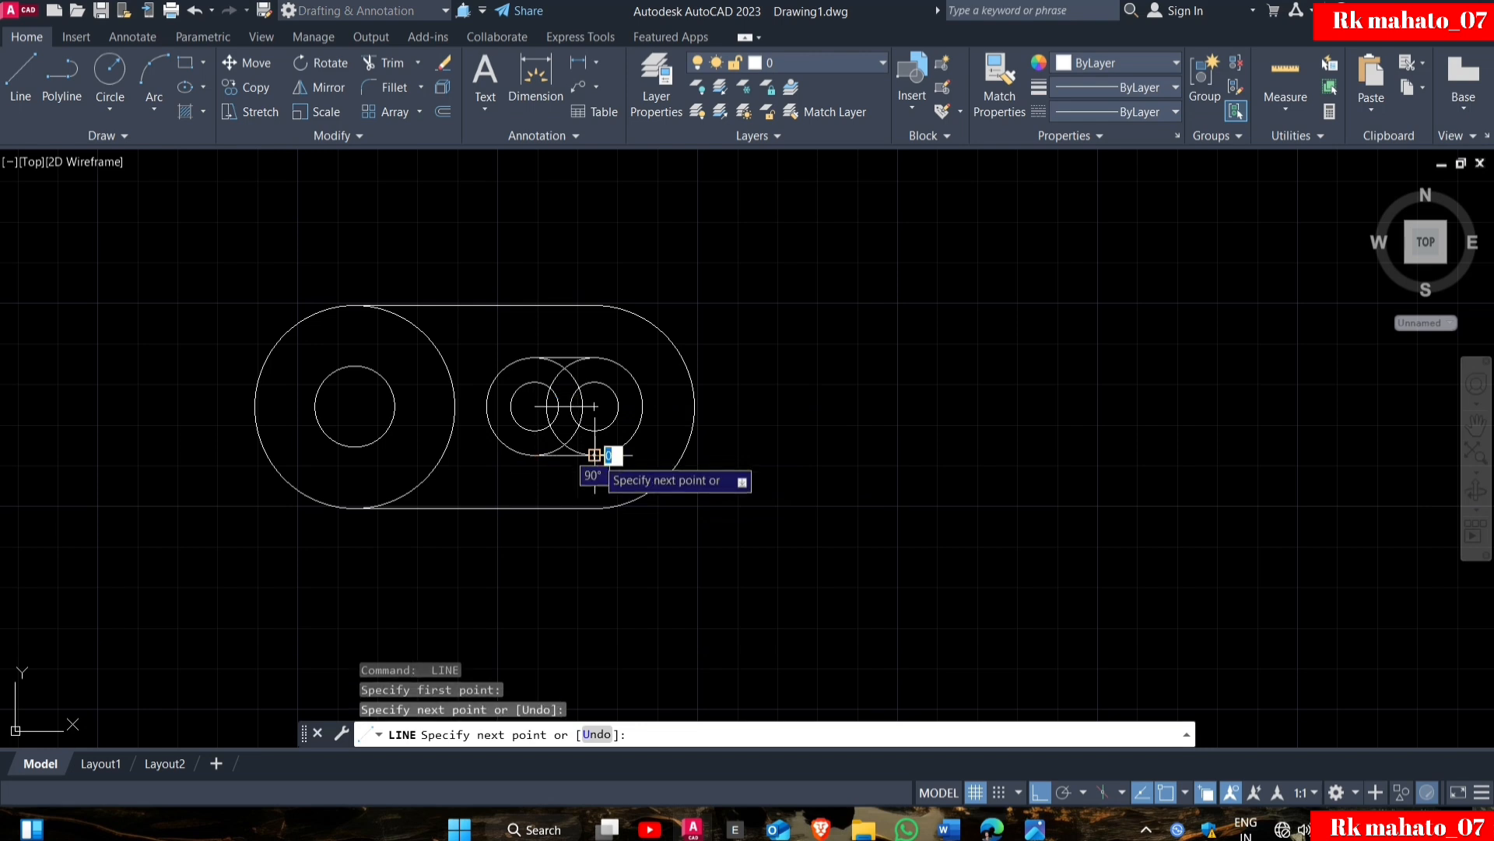
key("Return")
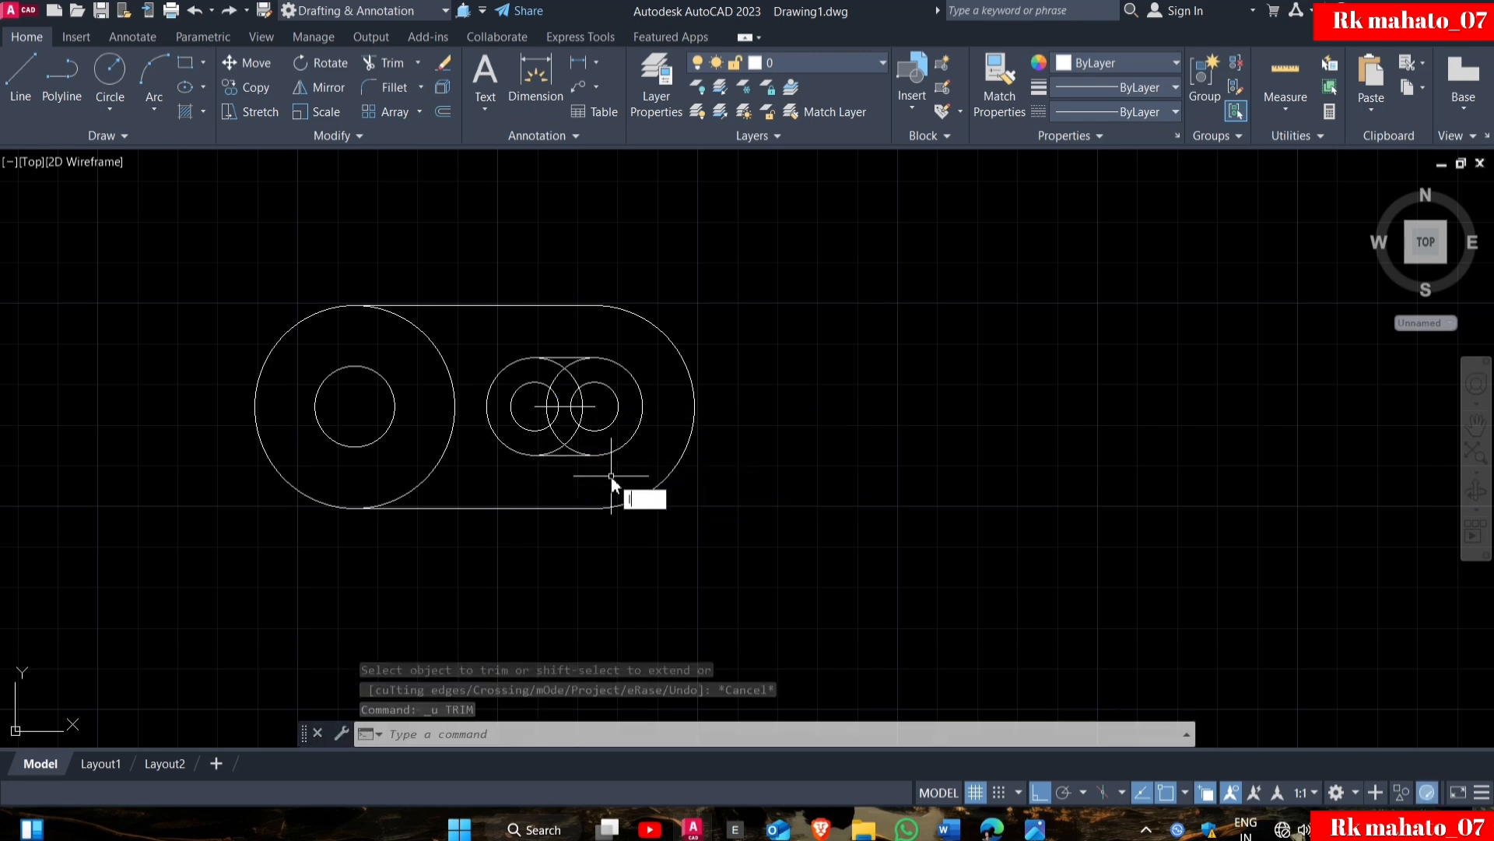
Connect the two radius 6 circles with horizontal lines between their bottom quadrants and between their top quadrants.
type("L")
key("Return")
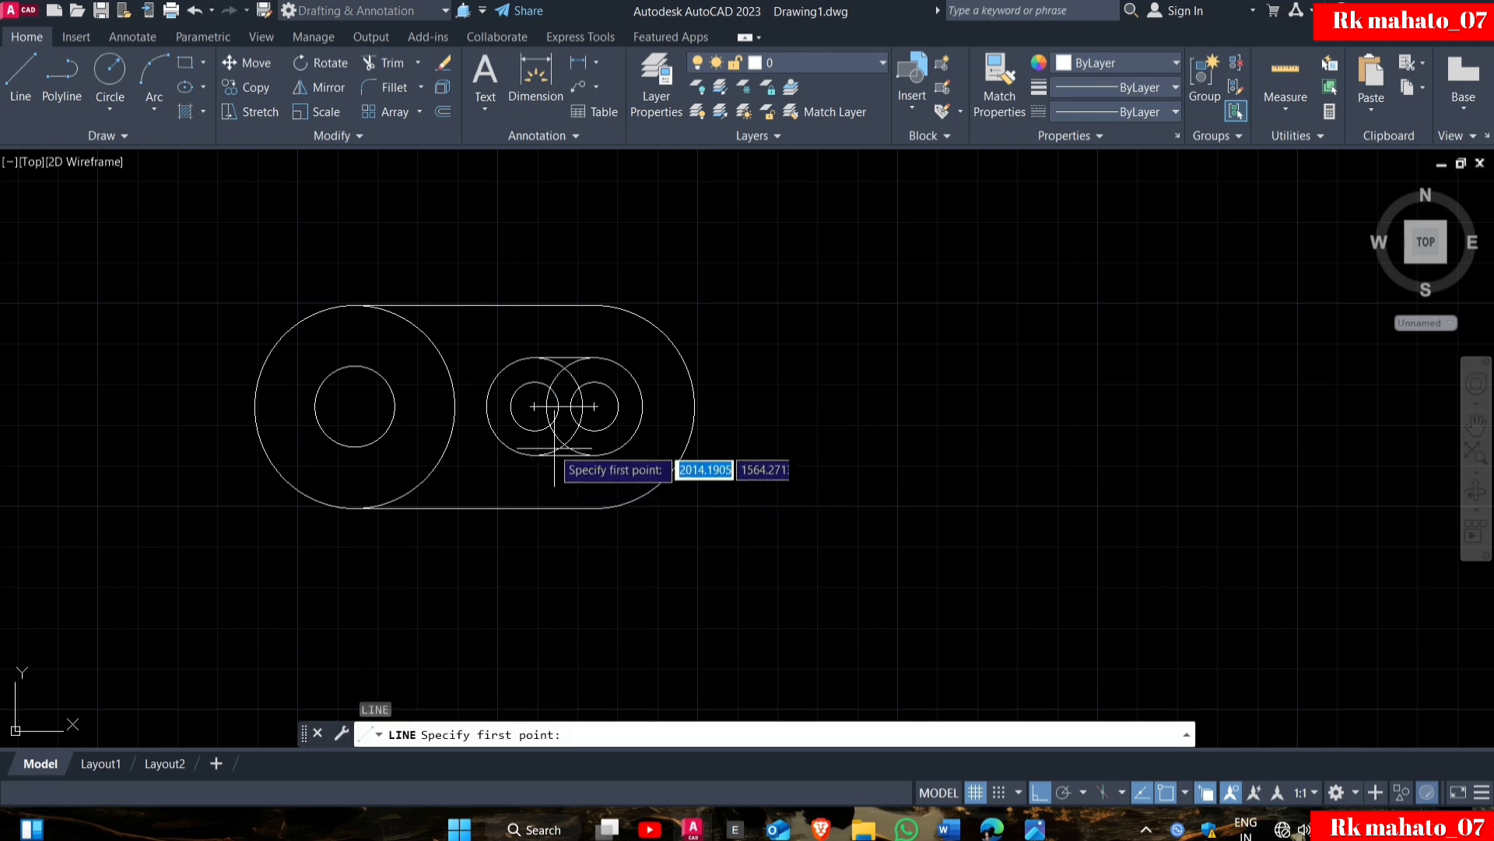
left_click(535, 430)
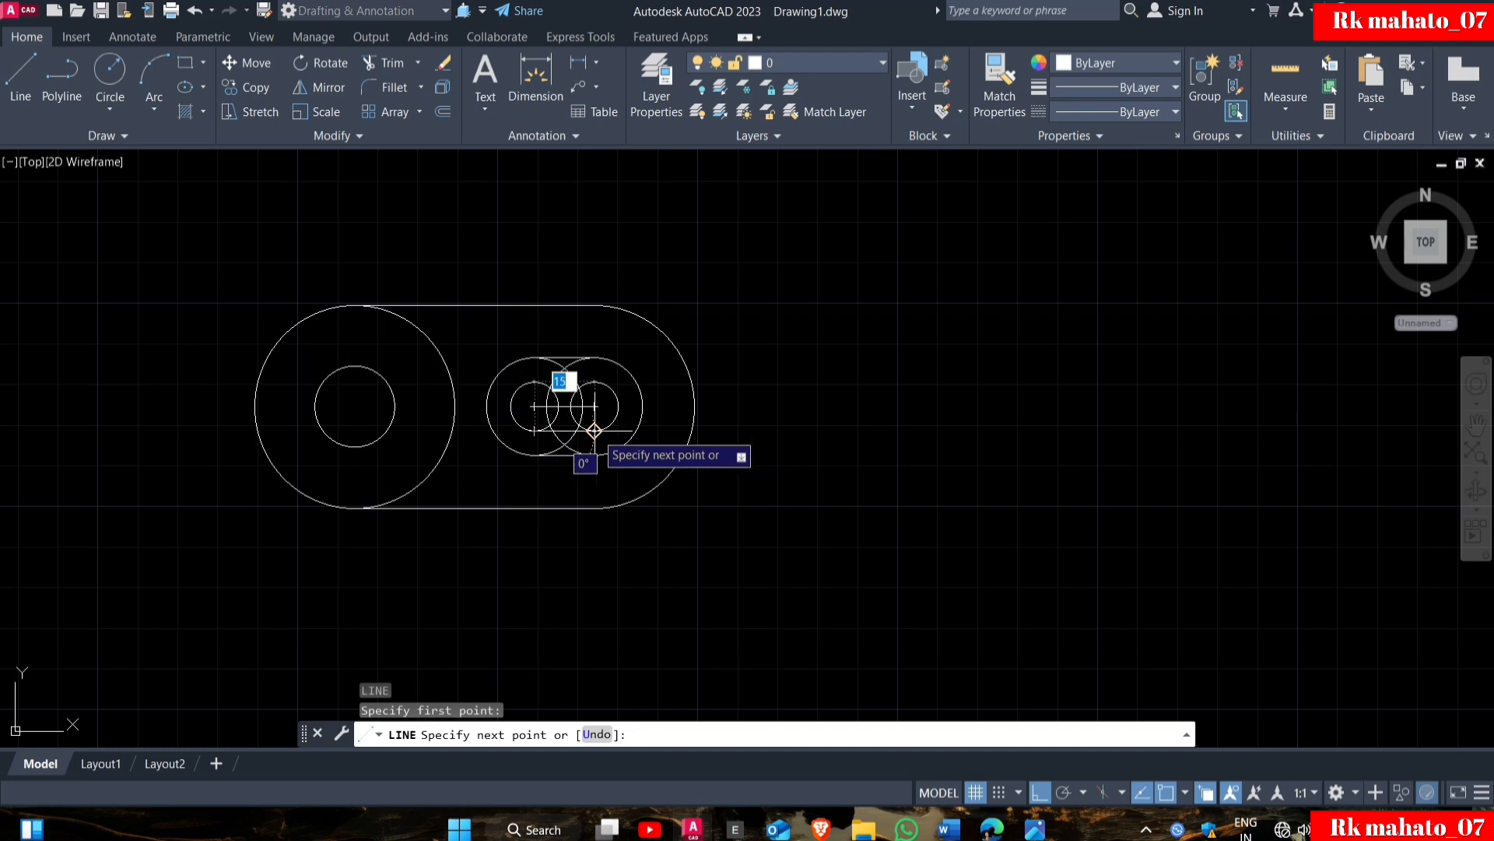
left_click(593, 430)
key("Return")
key("Return")
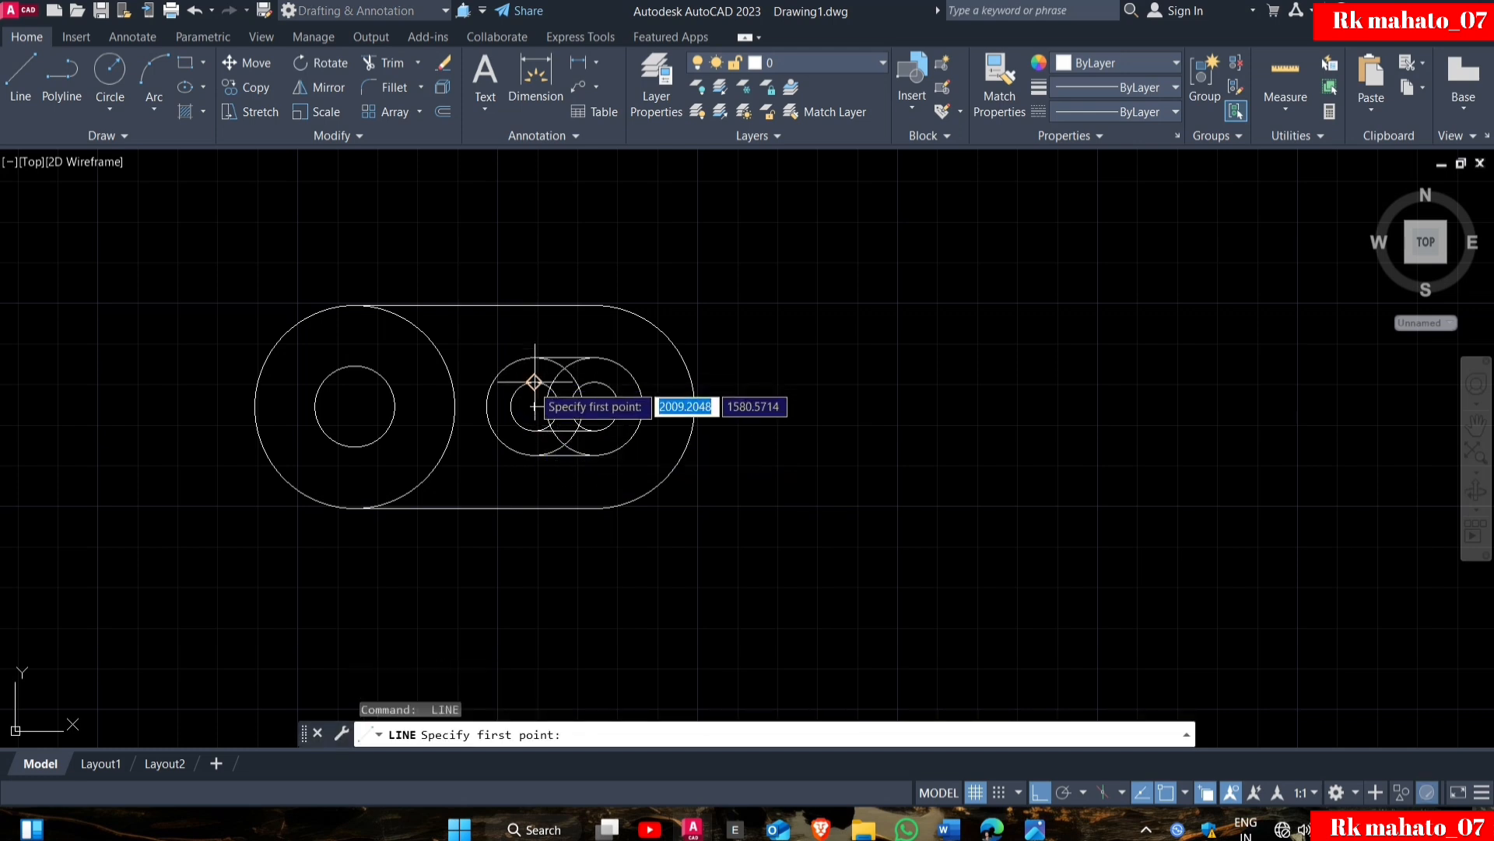
left_click(537, 390)
left_click(593, 382)
key("Return")
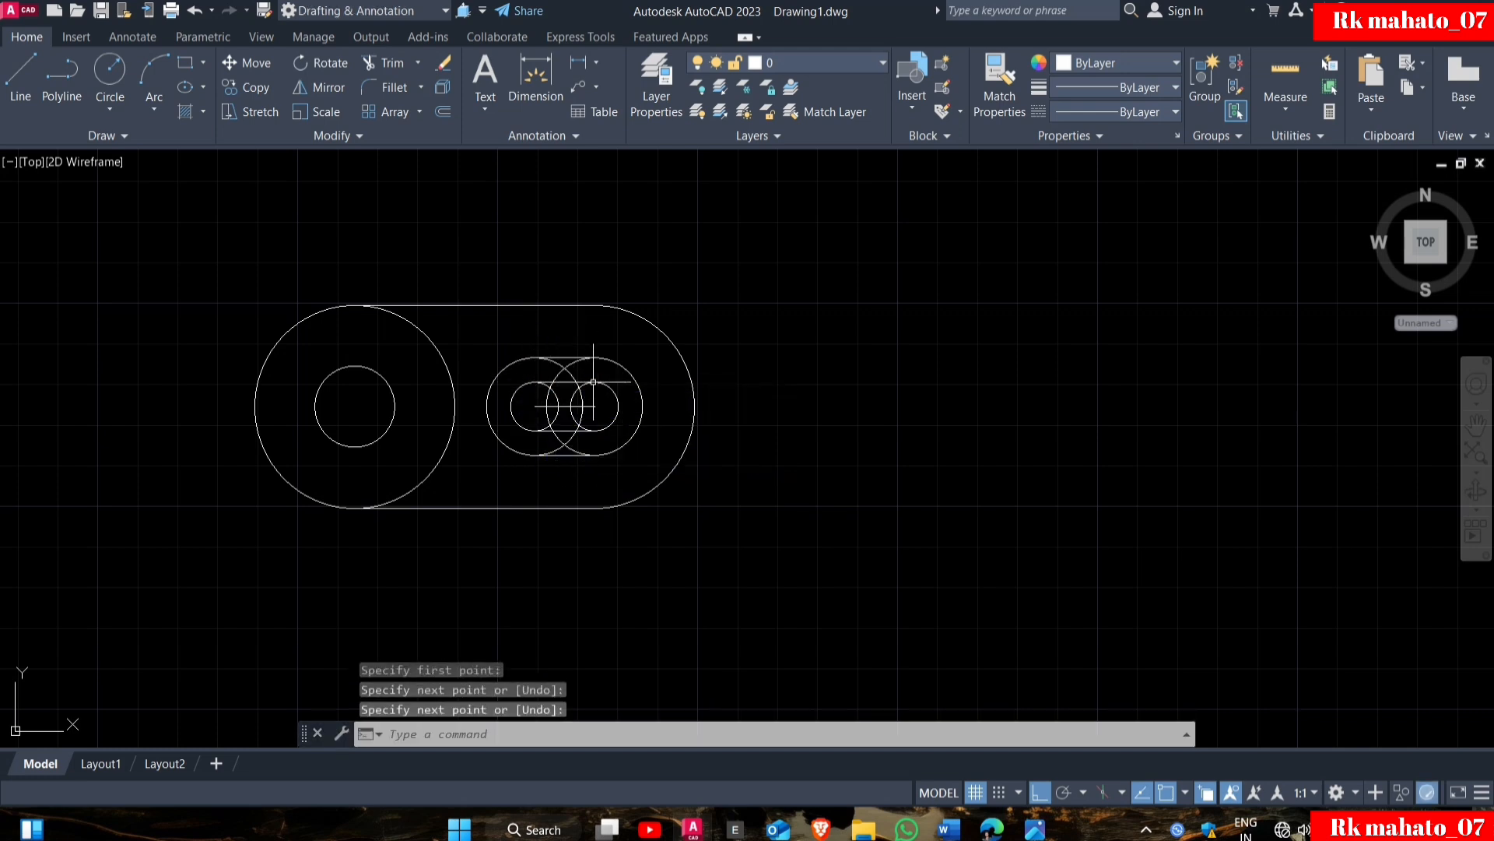
key("Escape")
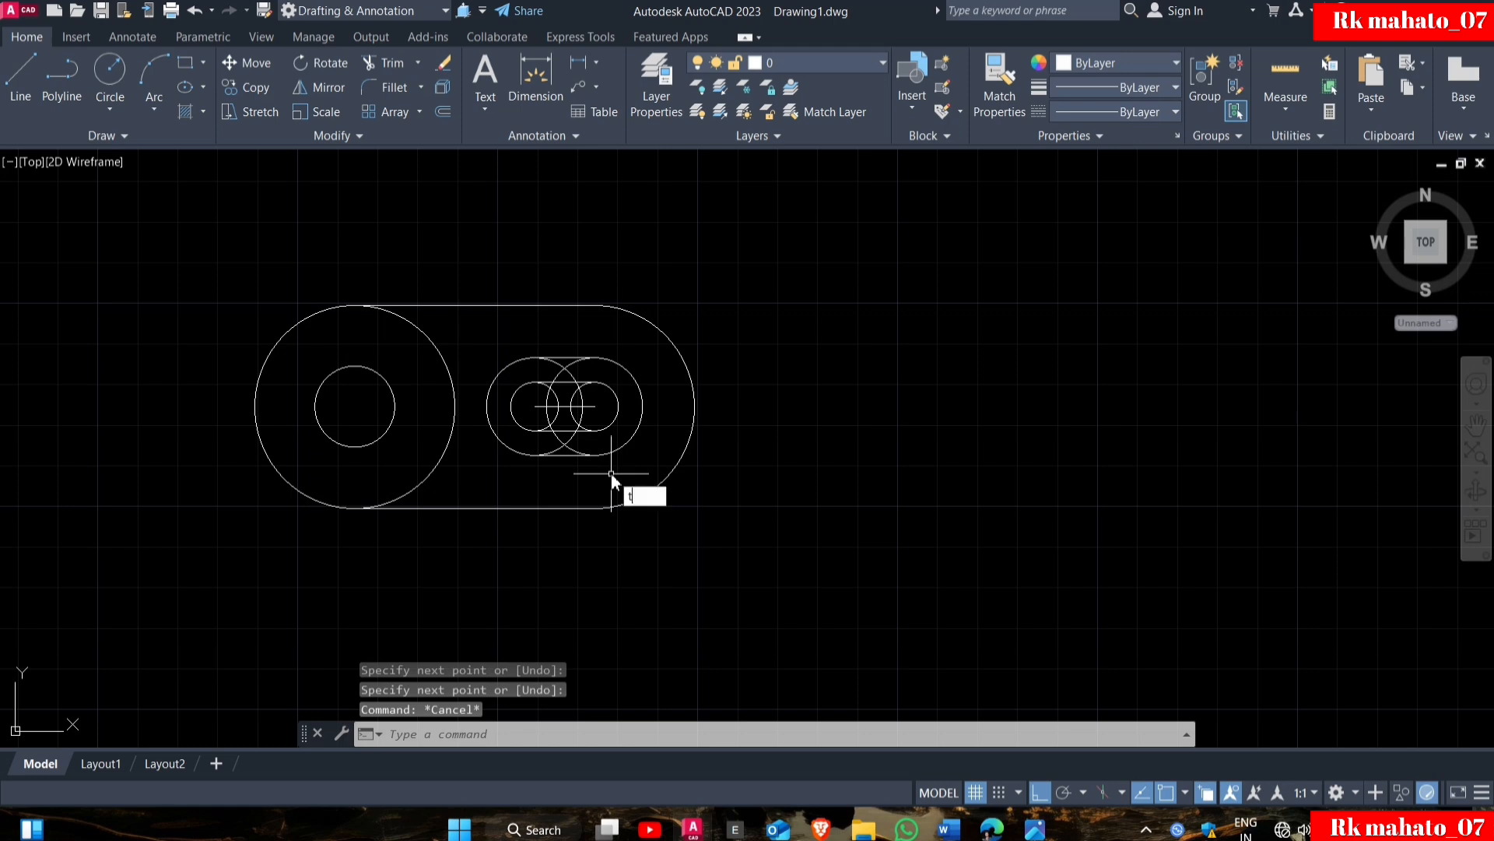
Trim away the overlapping arcs and the centre line inside the slot, leaving clean inner and outer slot outlines.
key("Return")
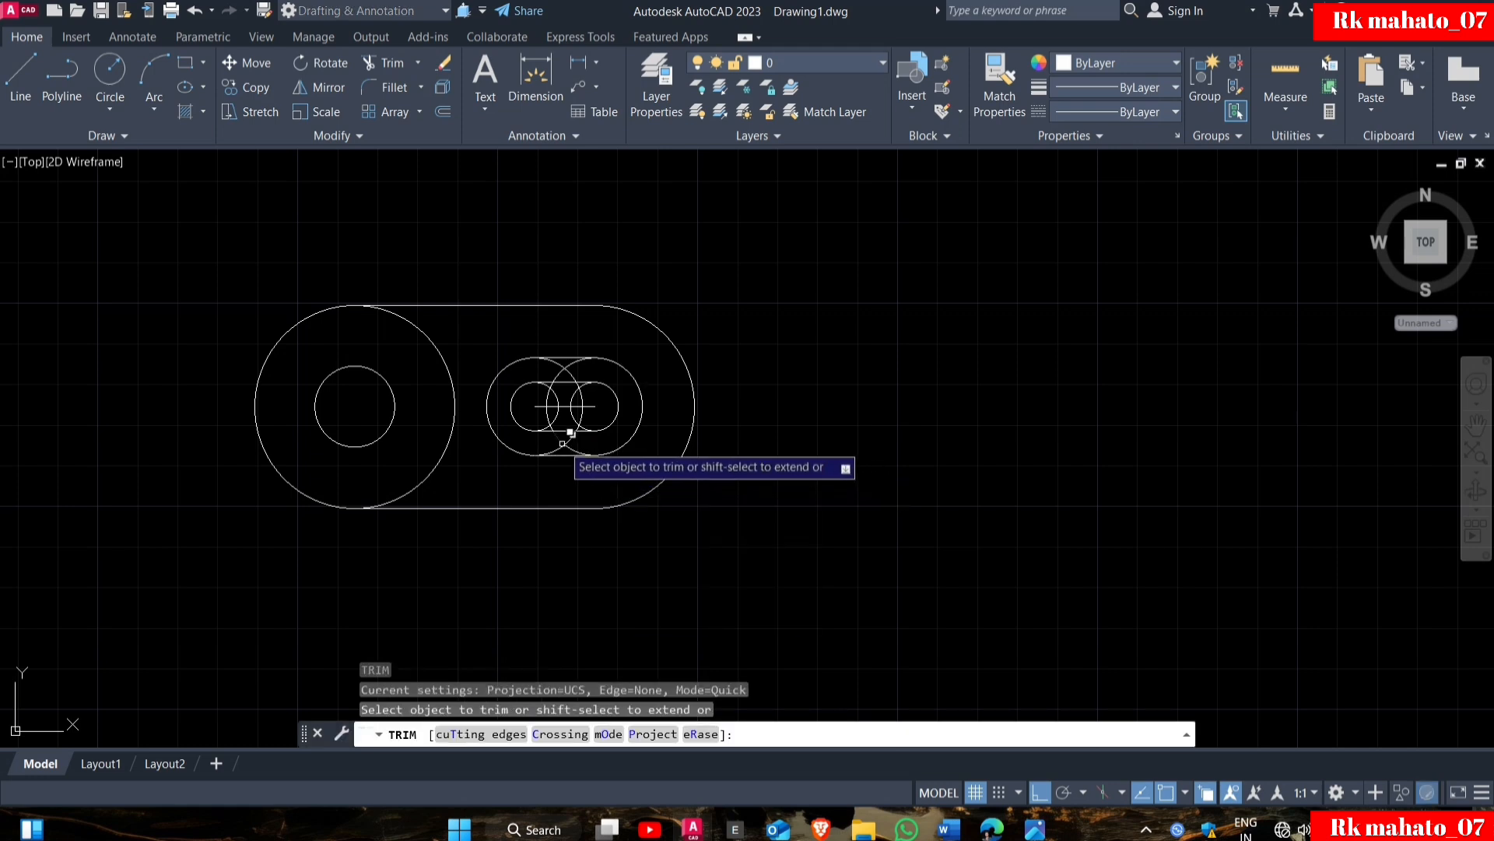
left_click(576, 432)
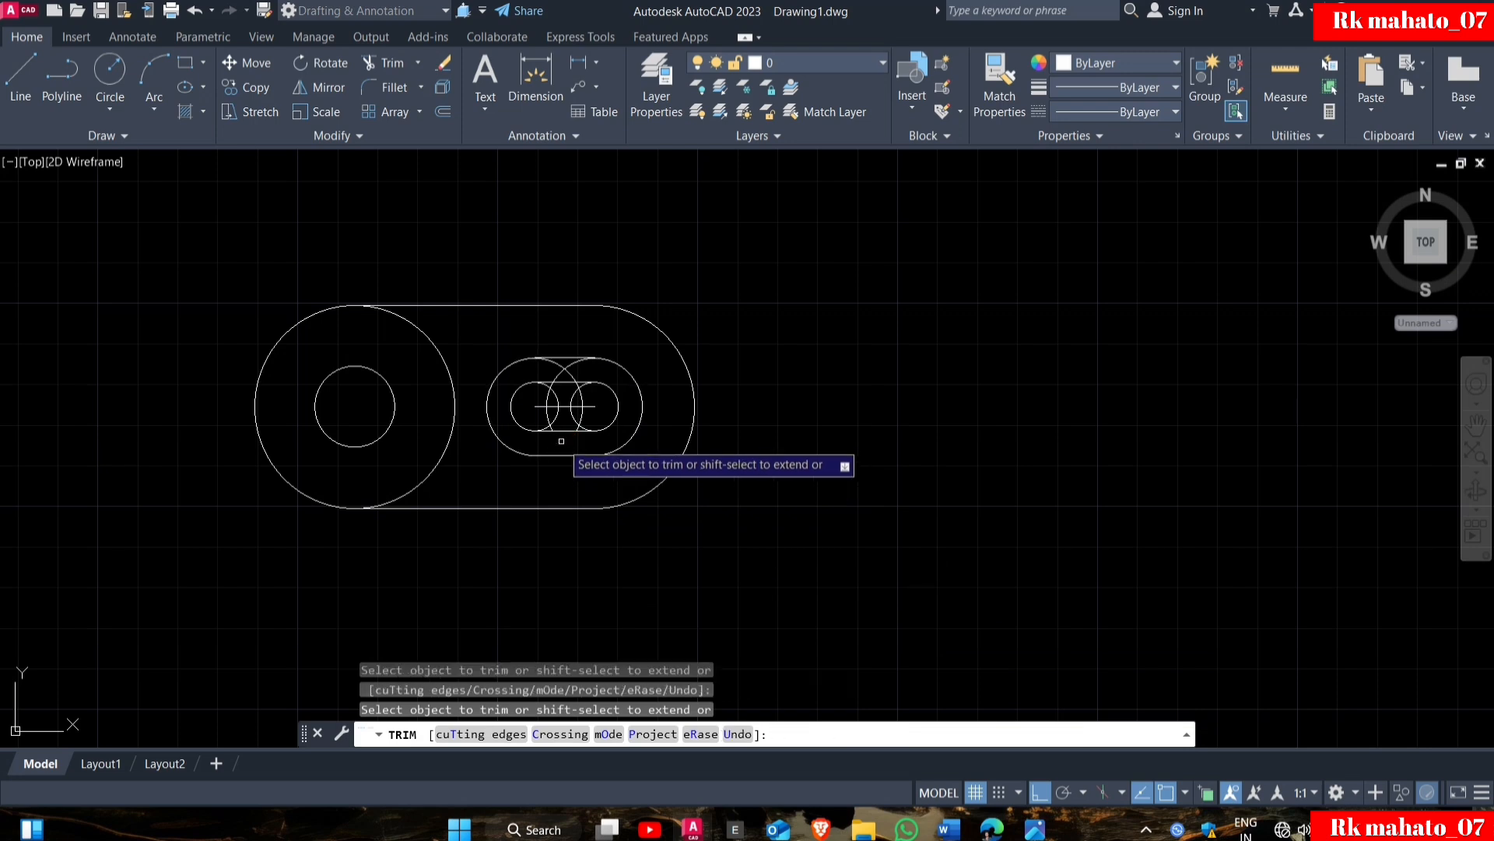
left_click(556, 418)
left_click(547, 425)
left_click(548, 424)
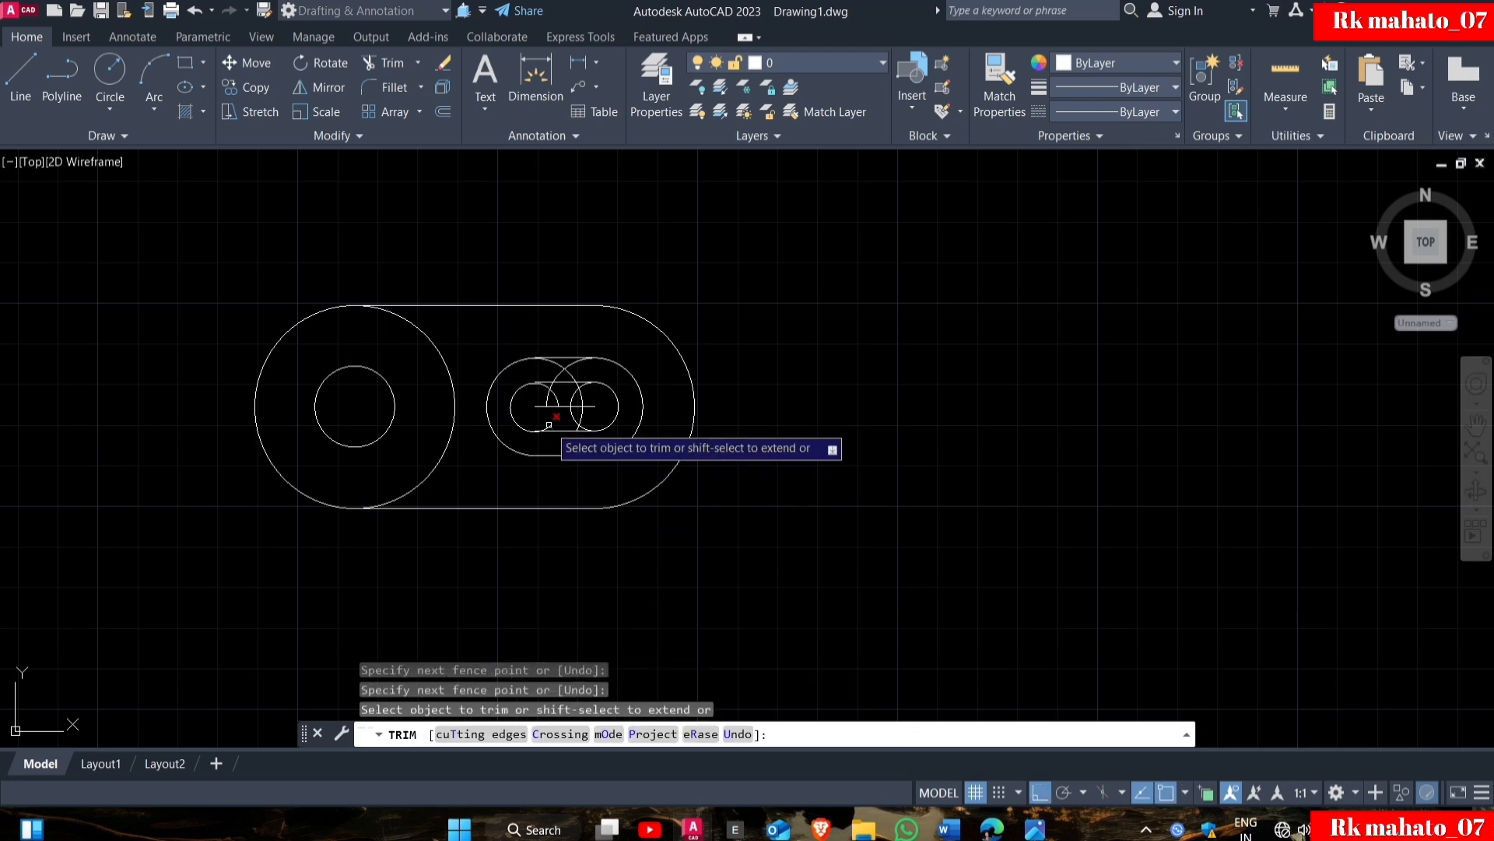
left_click(549, 424)
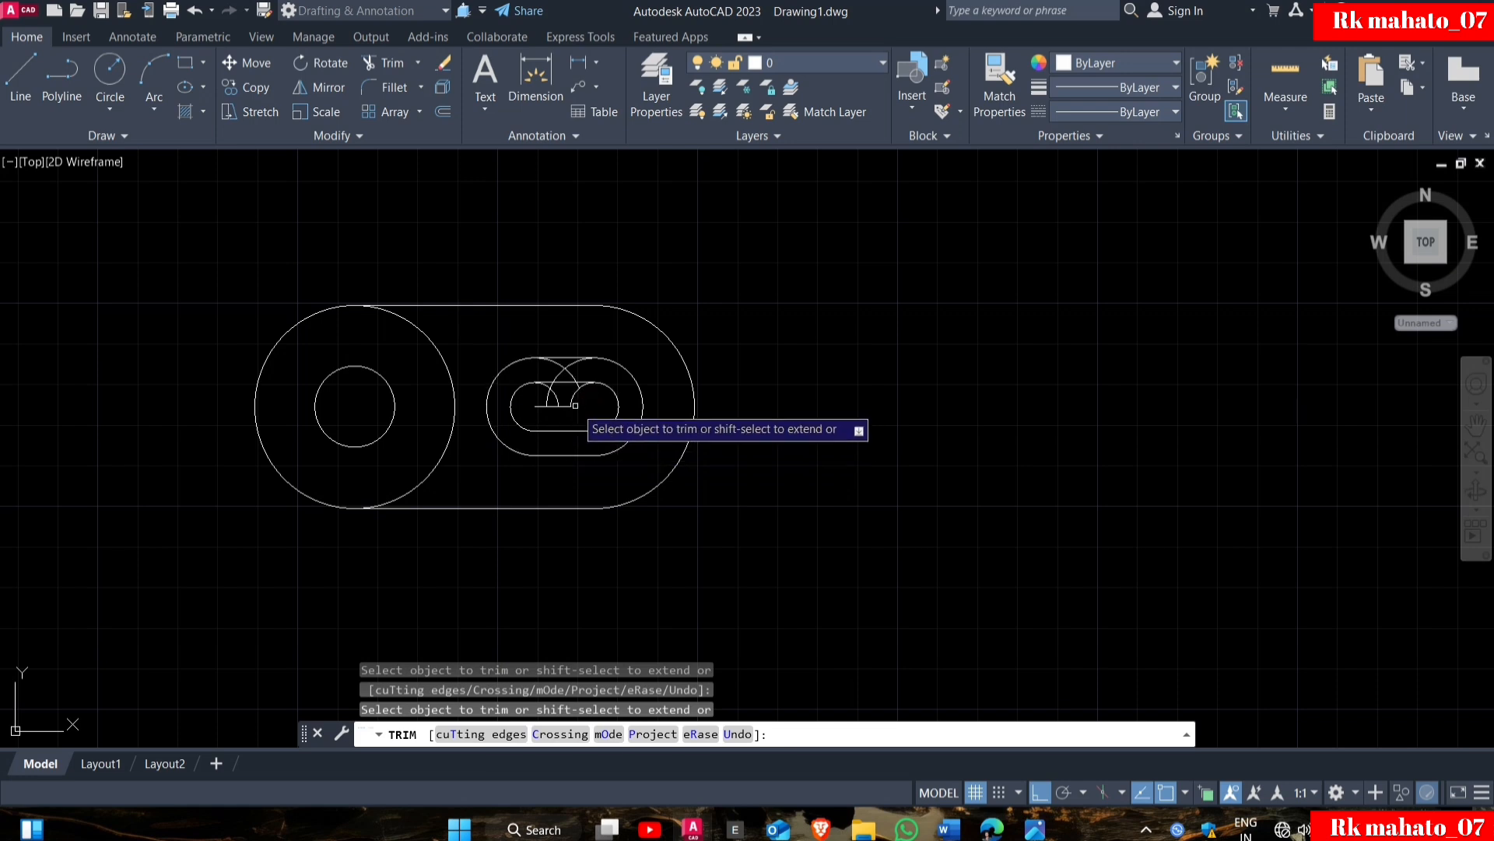
left_click(574, 403)
key("Return")
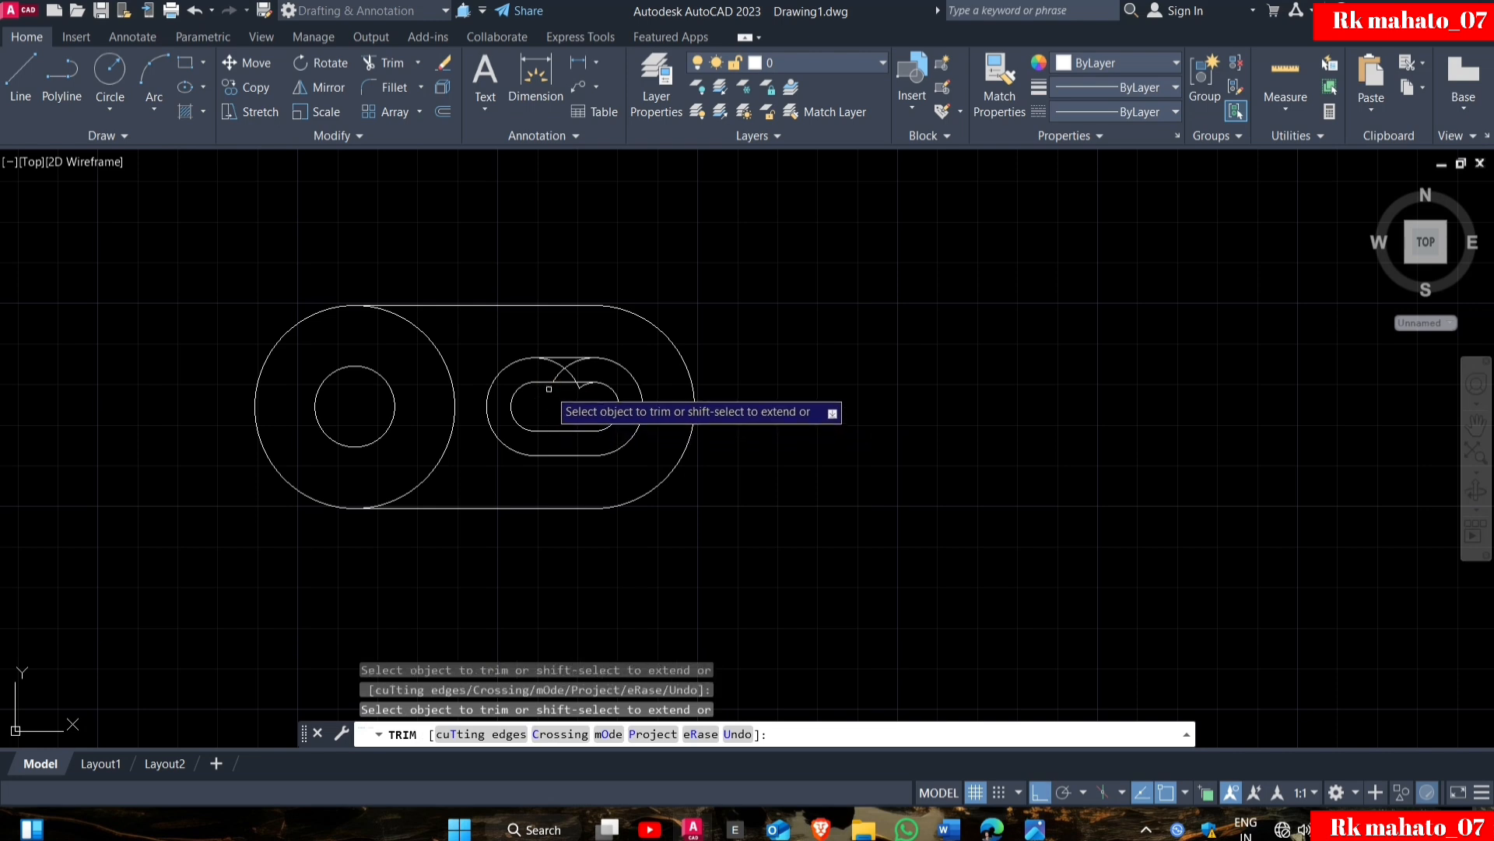
left_click(586, 380)
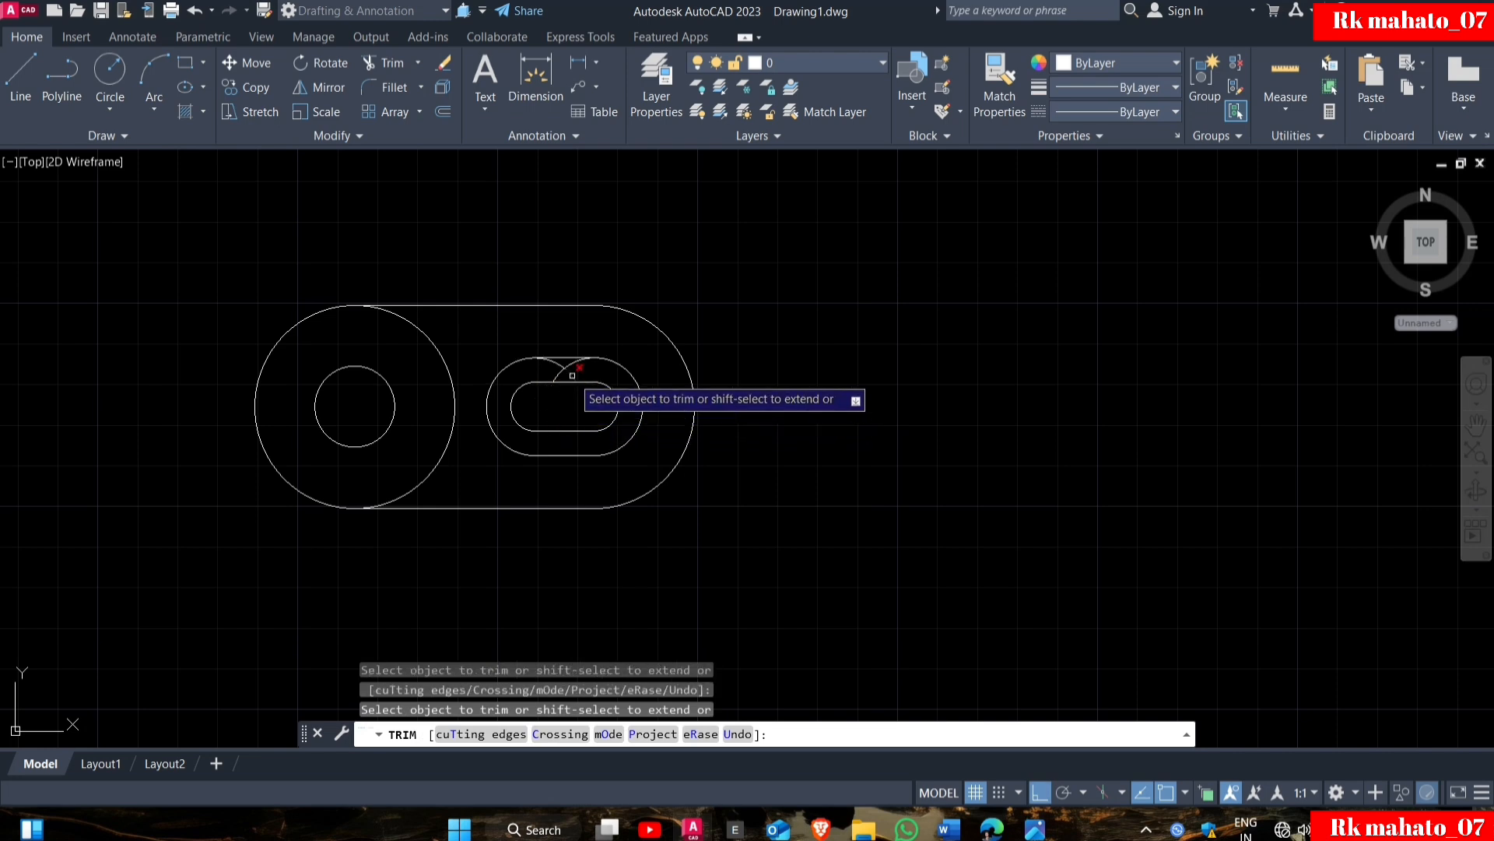
left_click(565, 370)
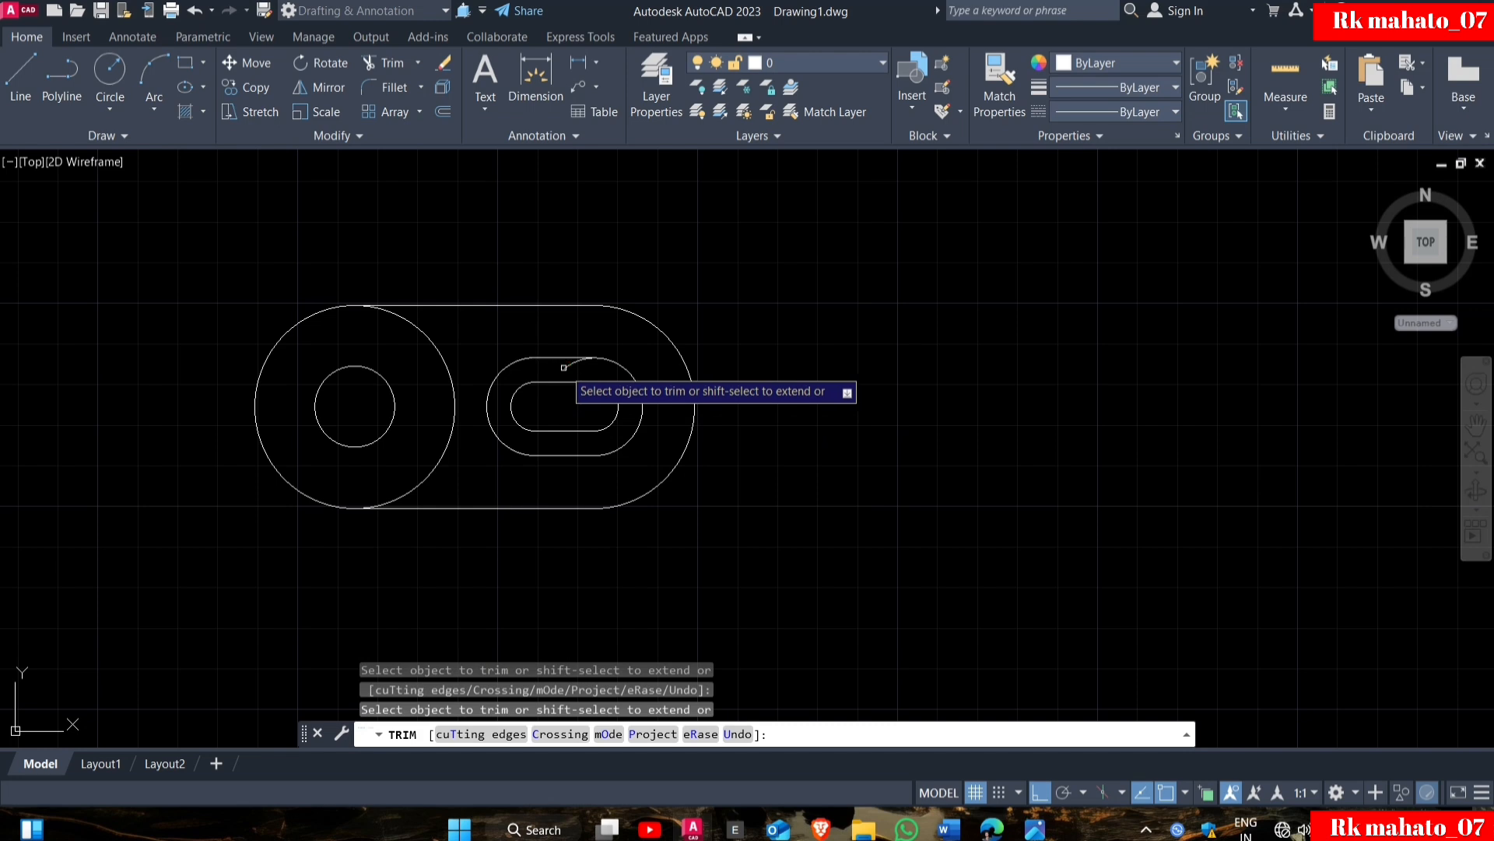
key("Escape")
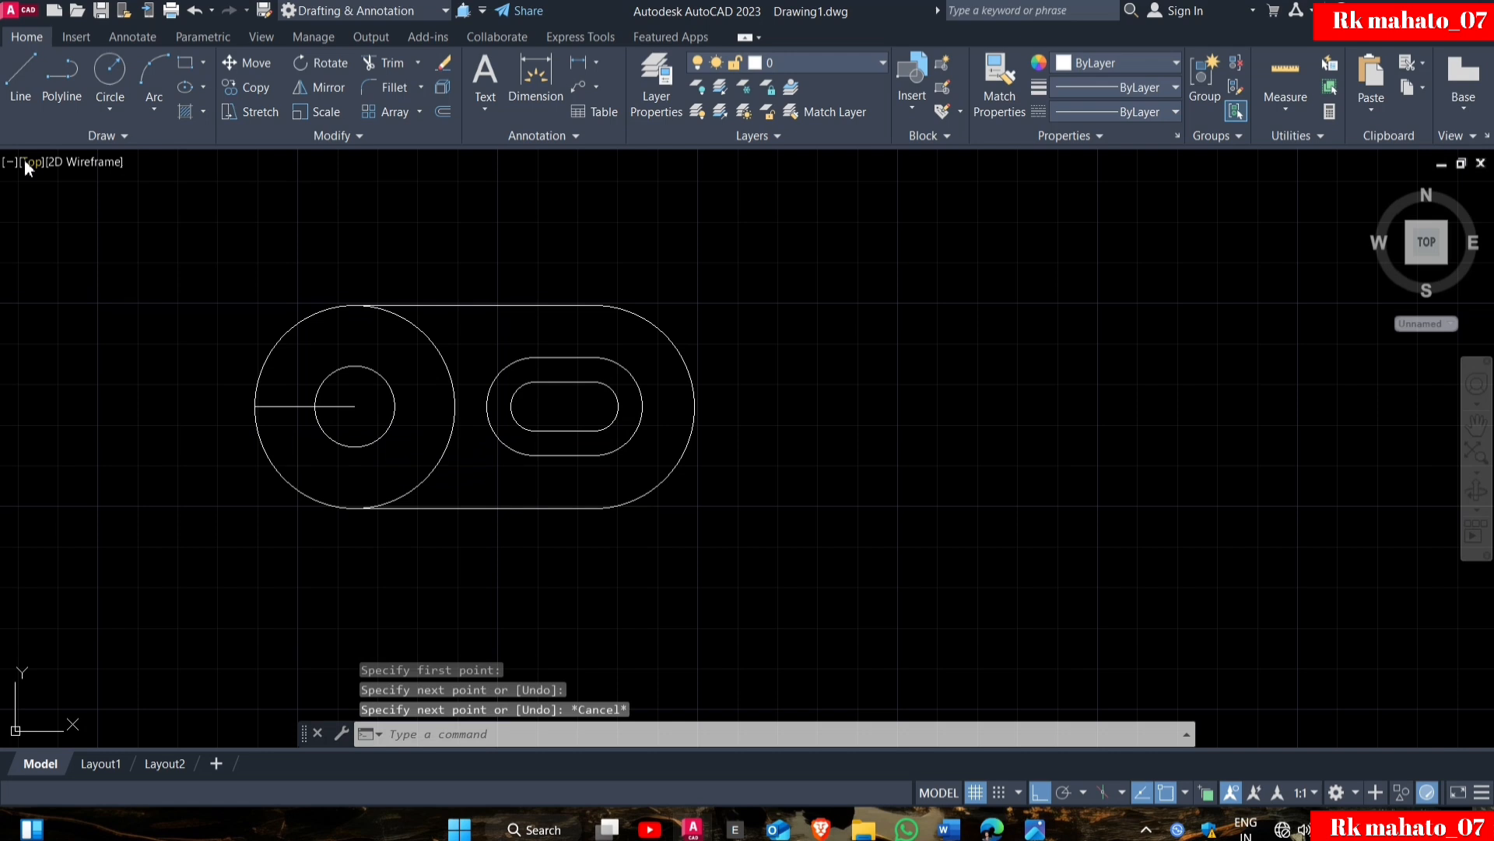
In the Right view plane, draw a 10-unit horizontal line from the midpoint of the plate's rounded end, continued with a vertical line downward.
left_click(25, 161)
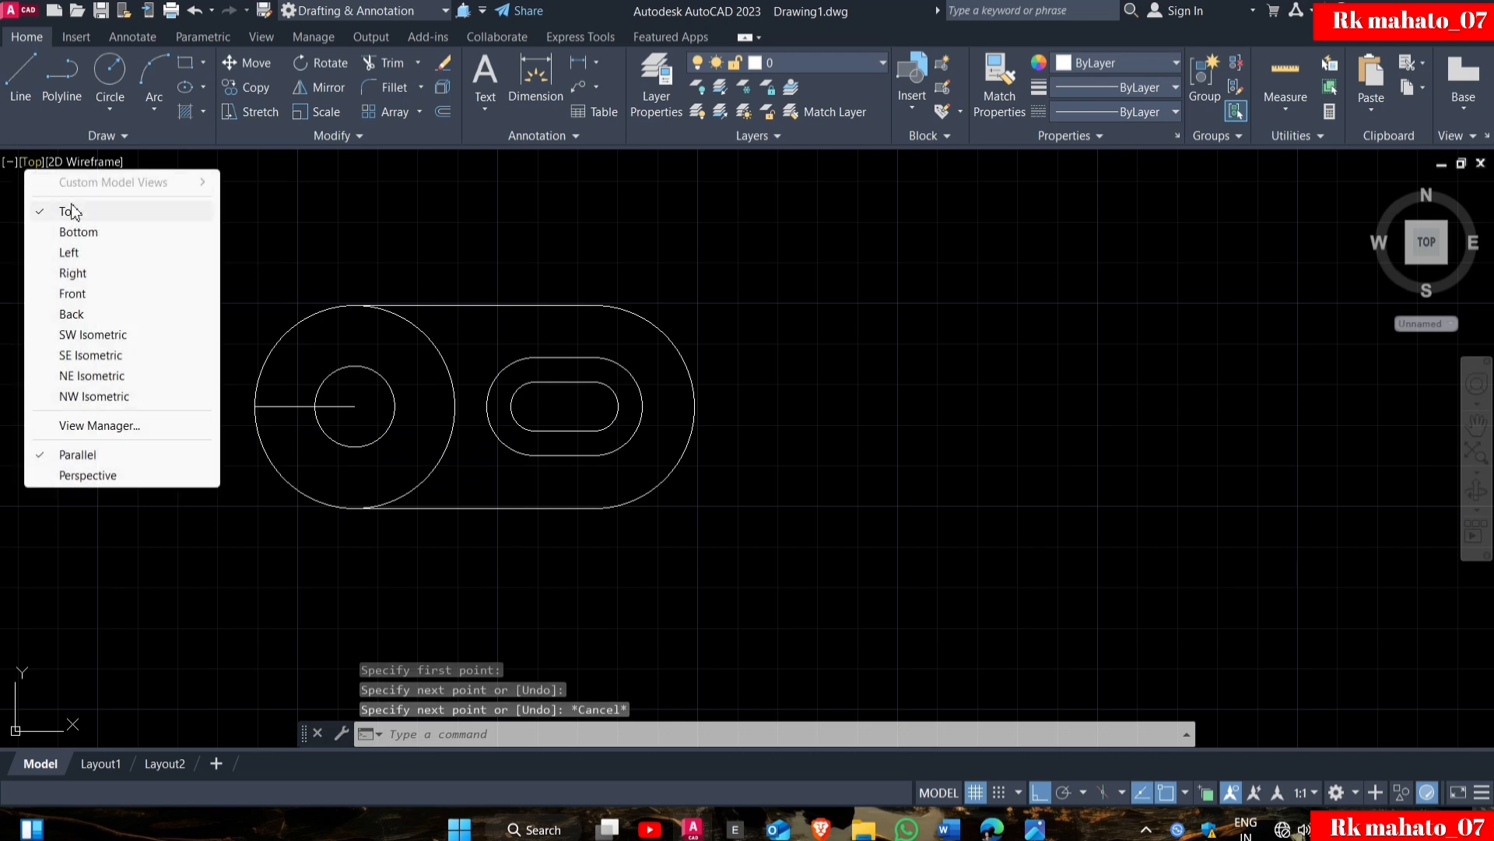
left_click(74, 271)
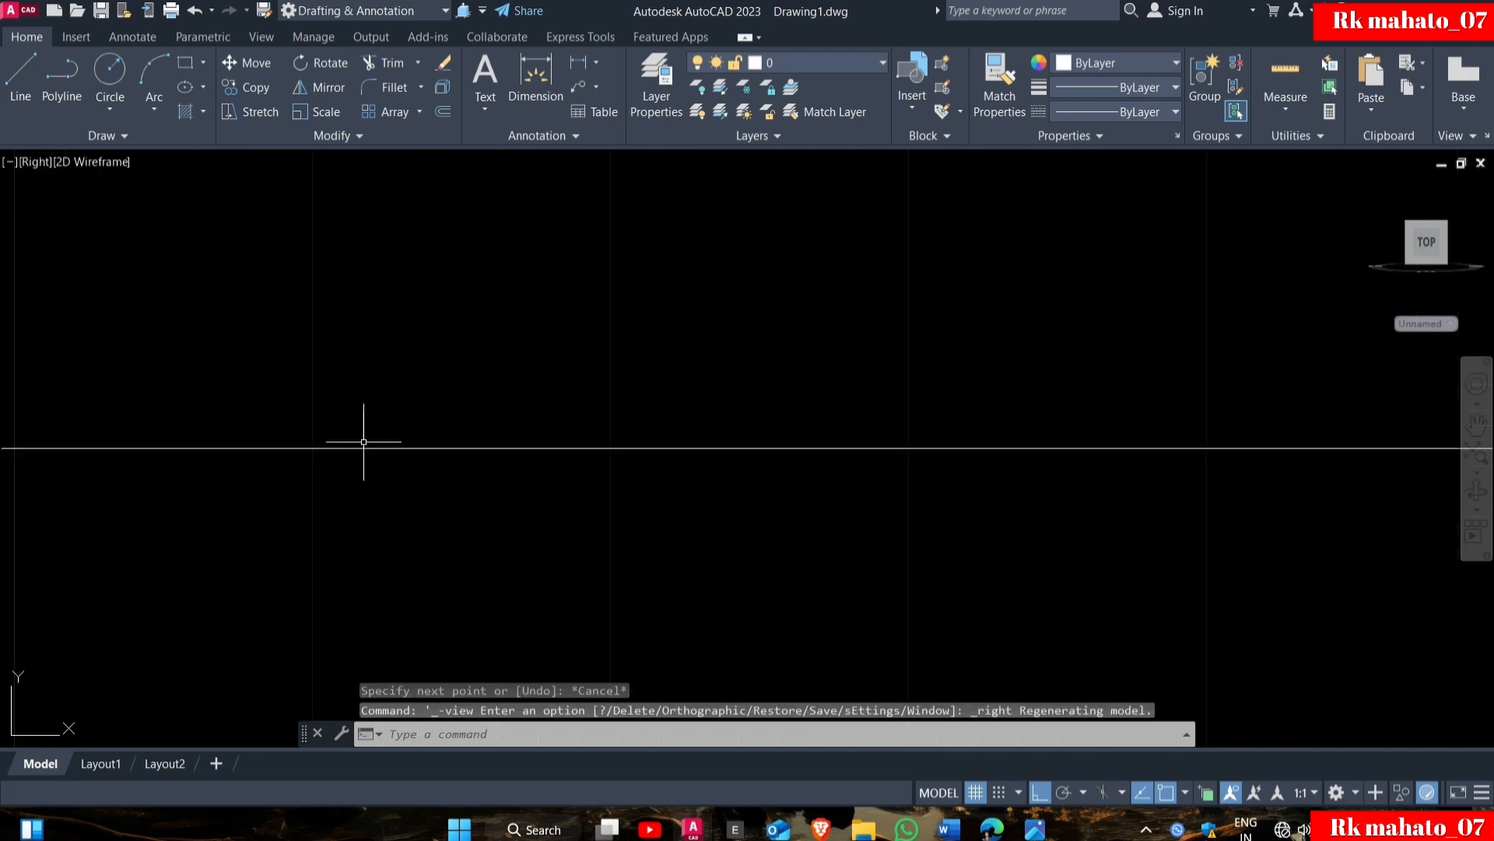
scroll(549, 433, "down", 5)
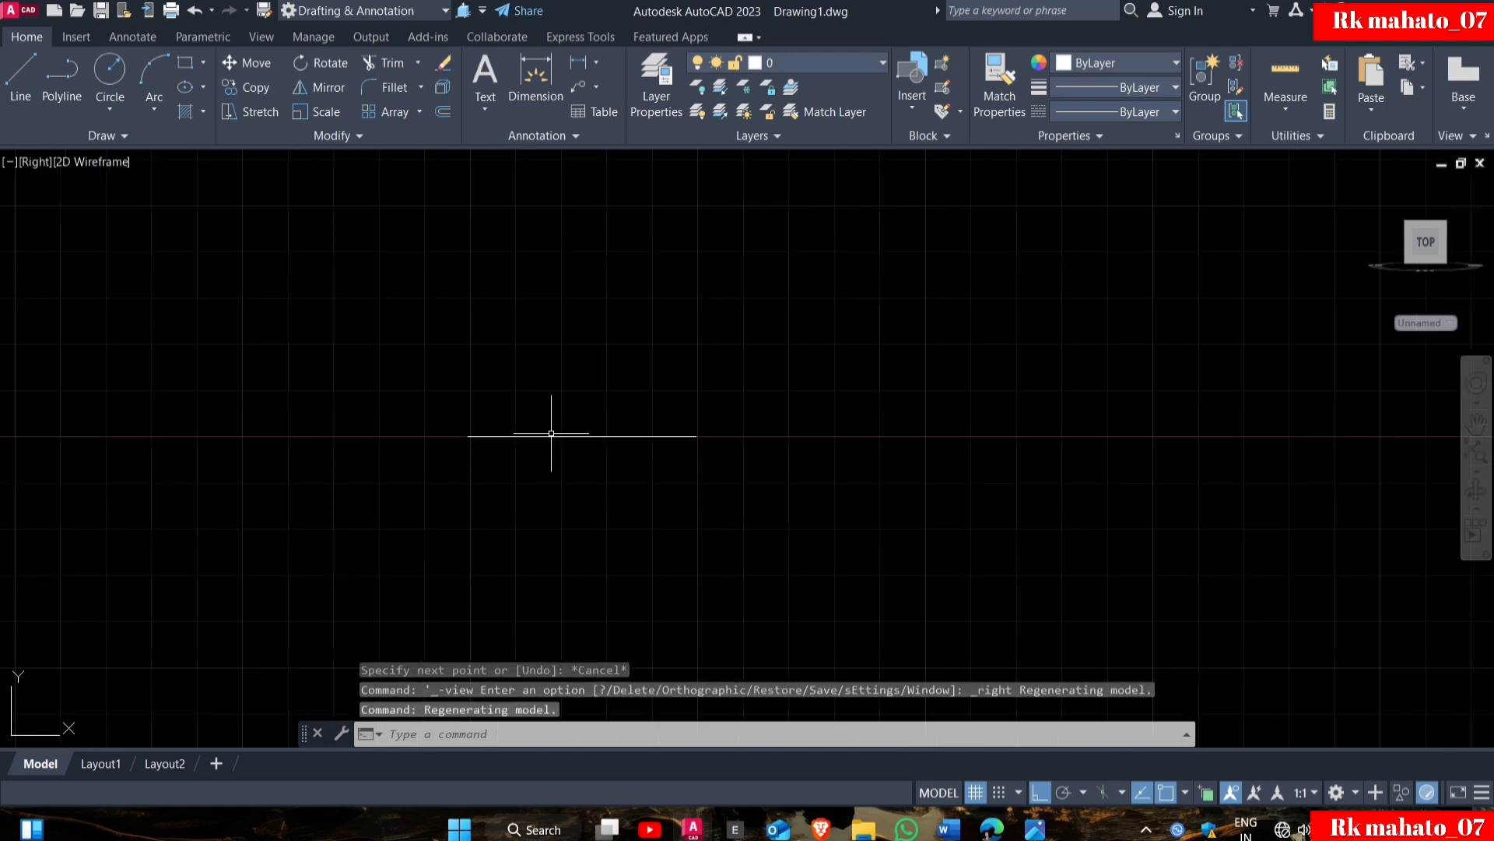
middle_click_drag(551, 433, 559, 488, "shift")
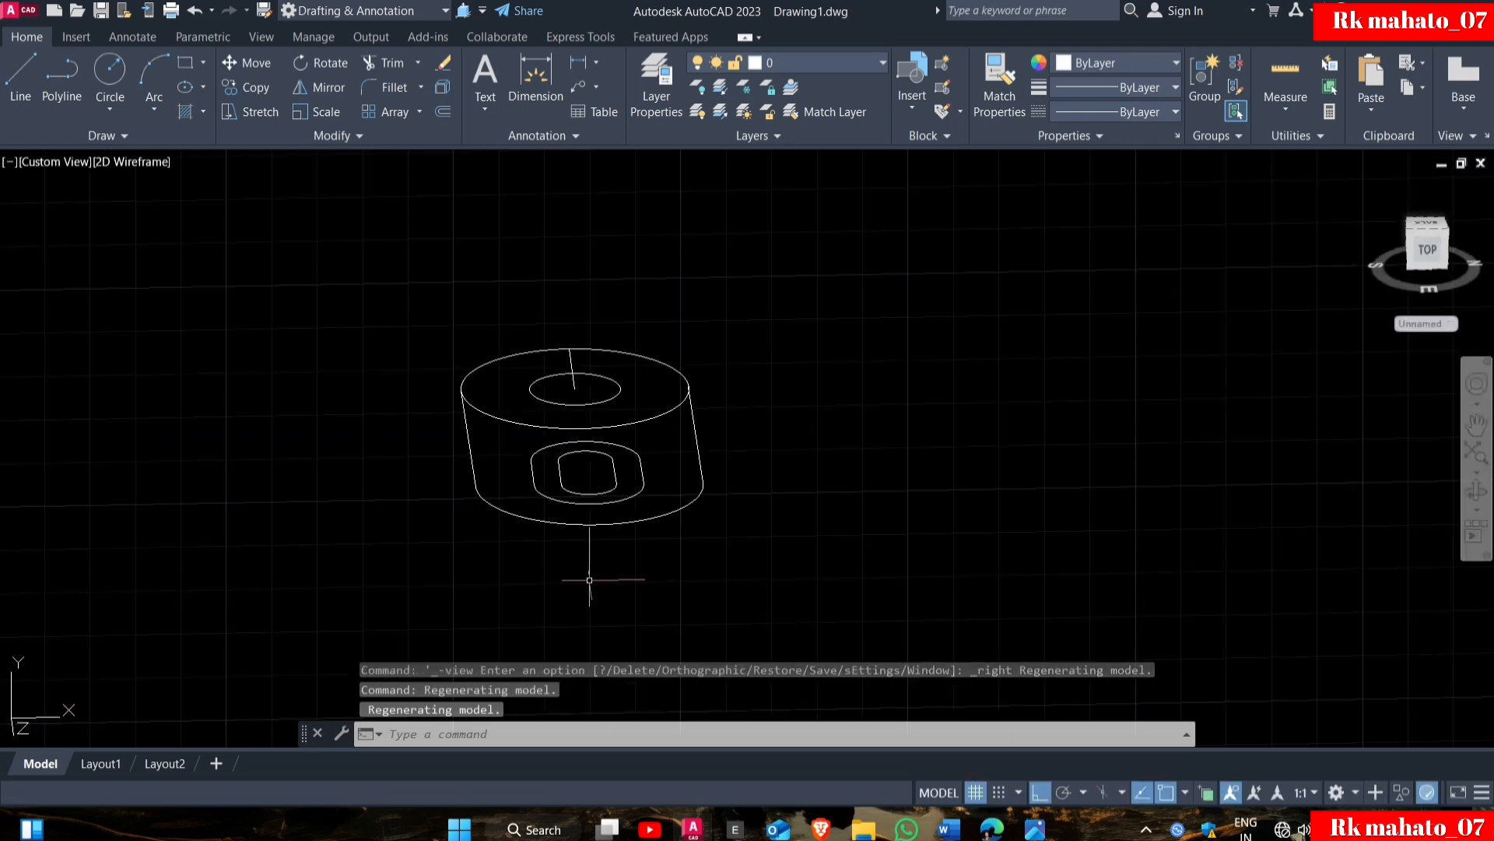
type("l")
key("Return")
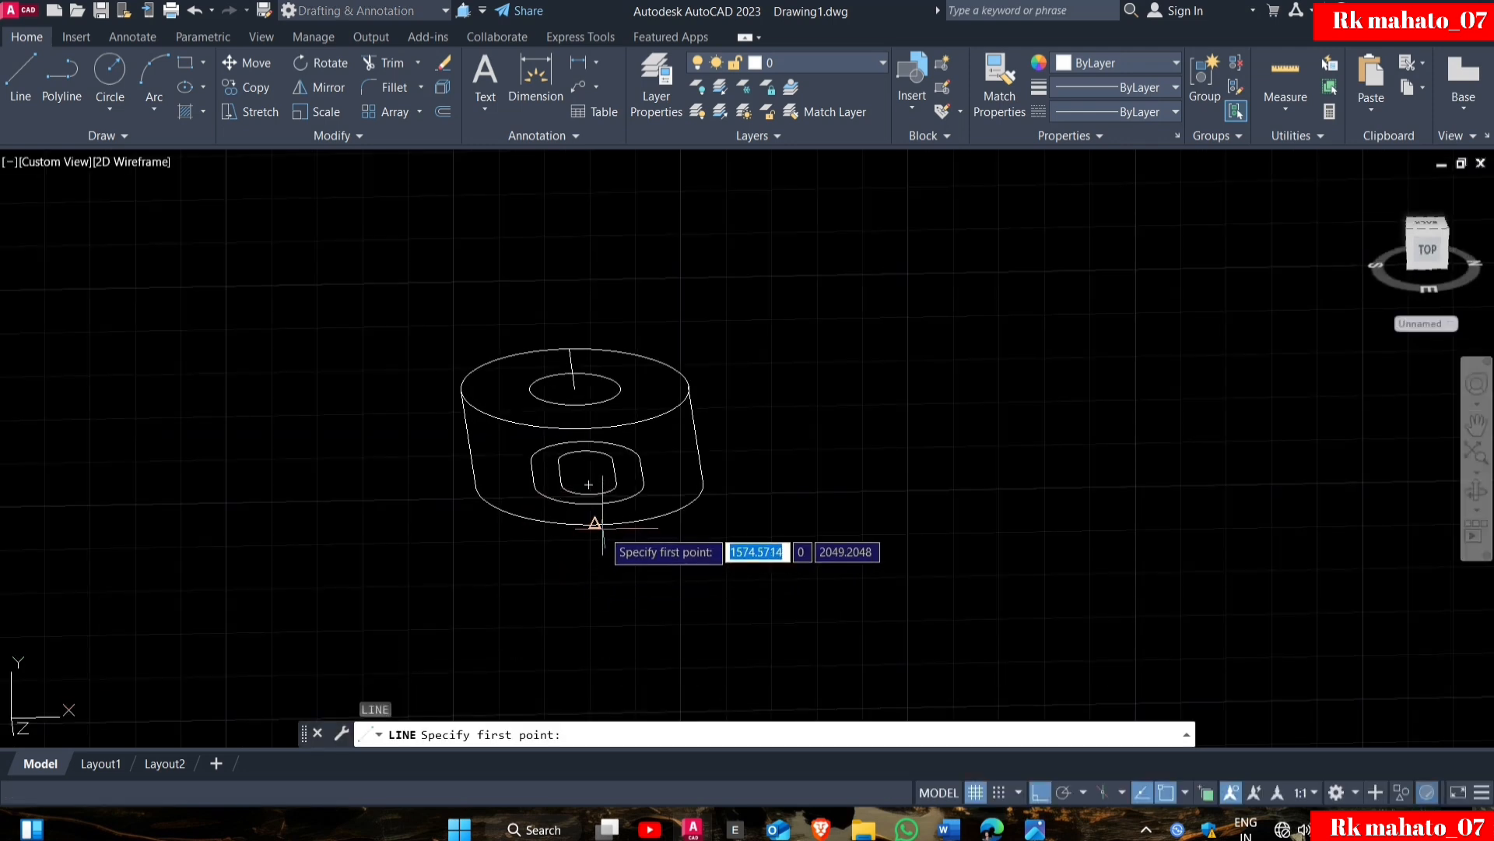
left_click(594, 523)
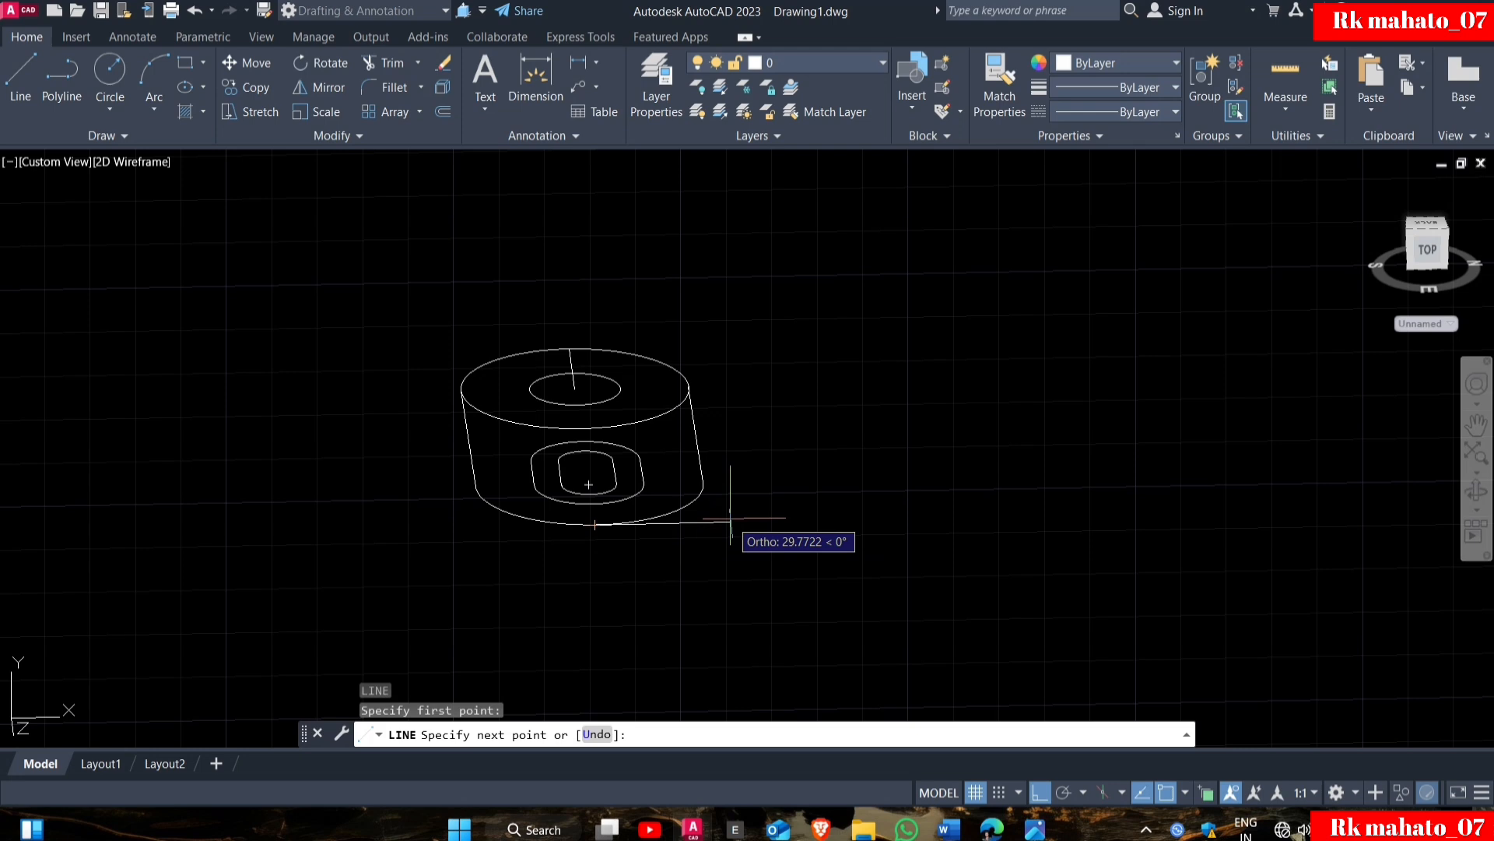
type("10")
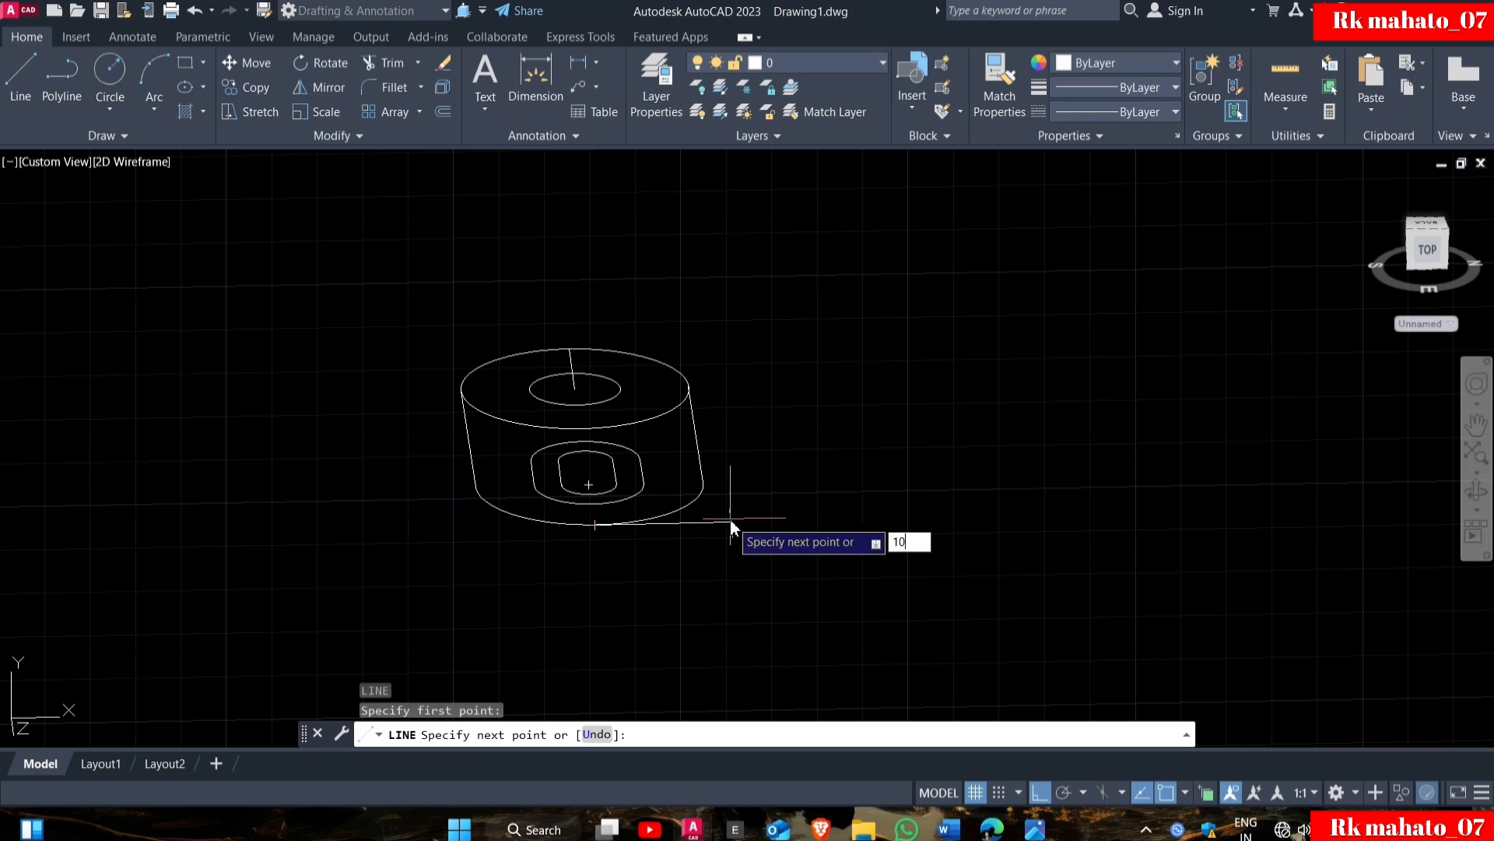
key("Return")
middle_click_drag(686, 521, 646, 610, "shift")
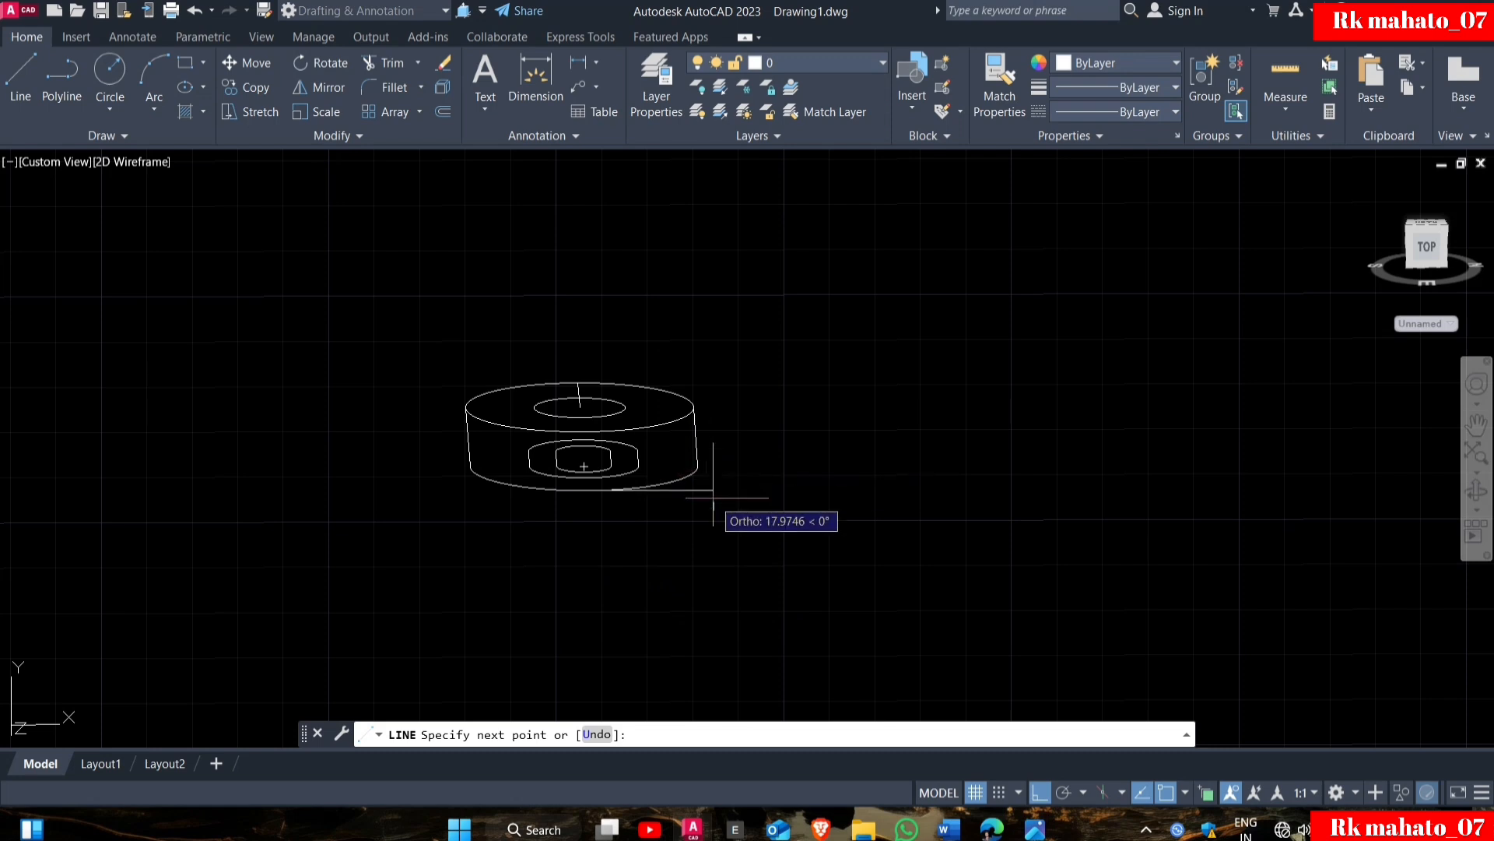
left_click(631, 621)
key("Return")
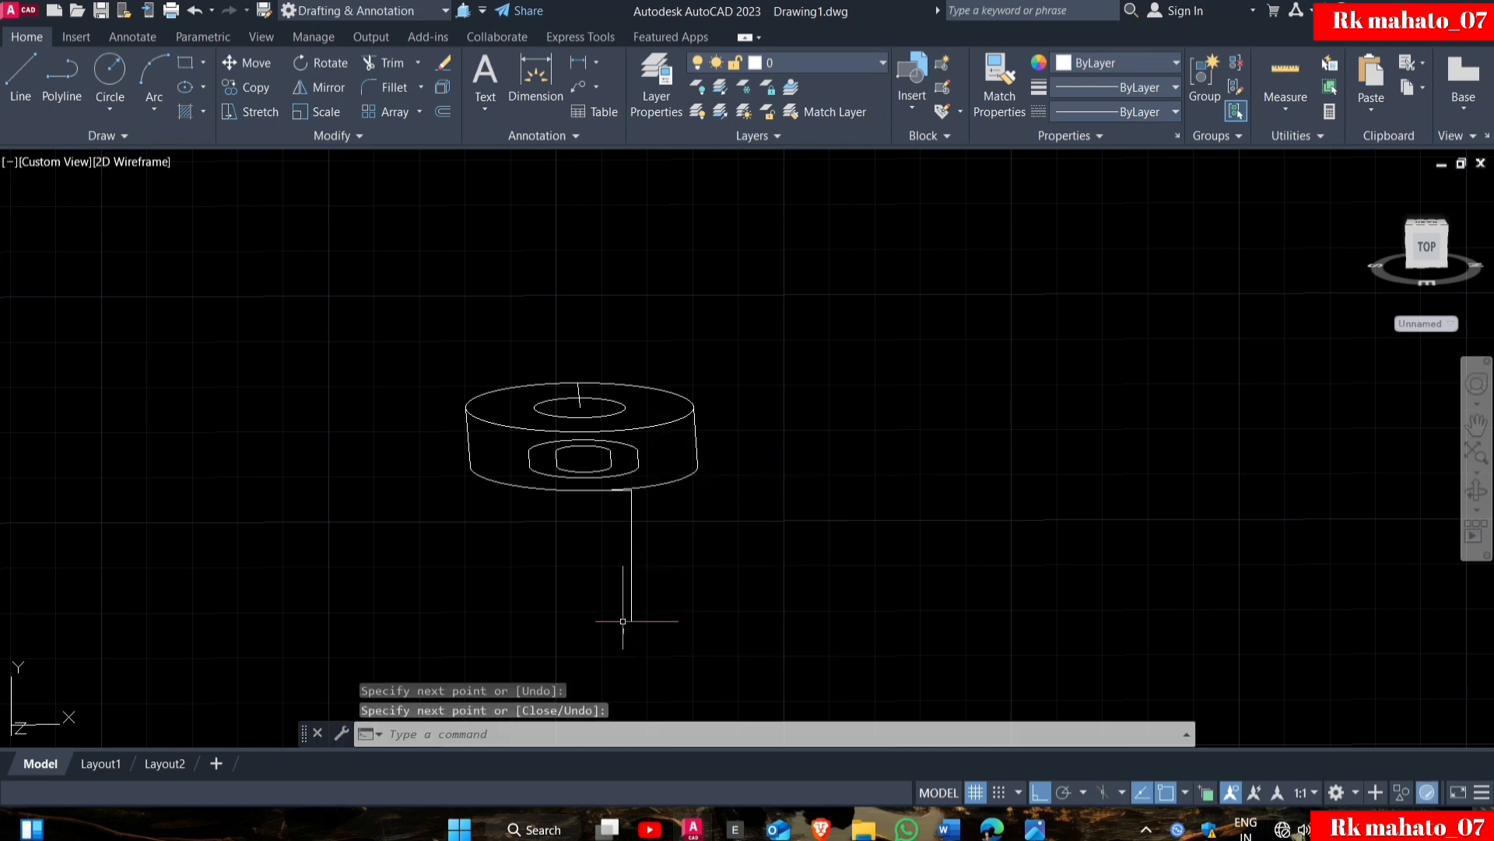
From the same midpoint, draw a 10-unit horizontal line in the opposite direction, continued with a vertical line down to about the same depth.
key("Return")
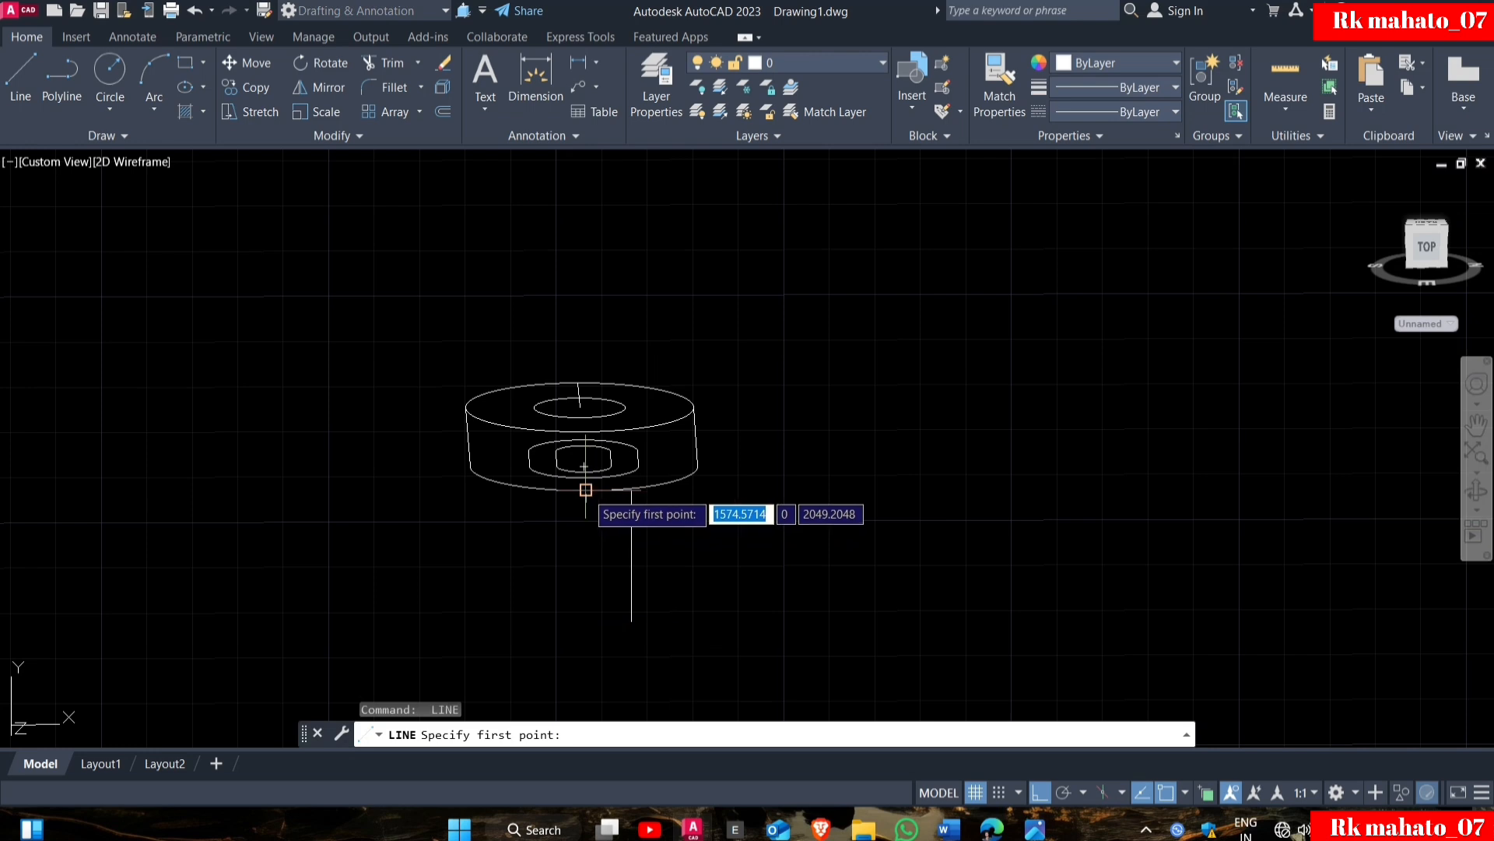
left_click(583, 491)
type("10")
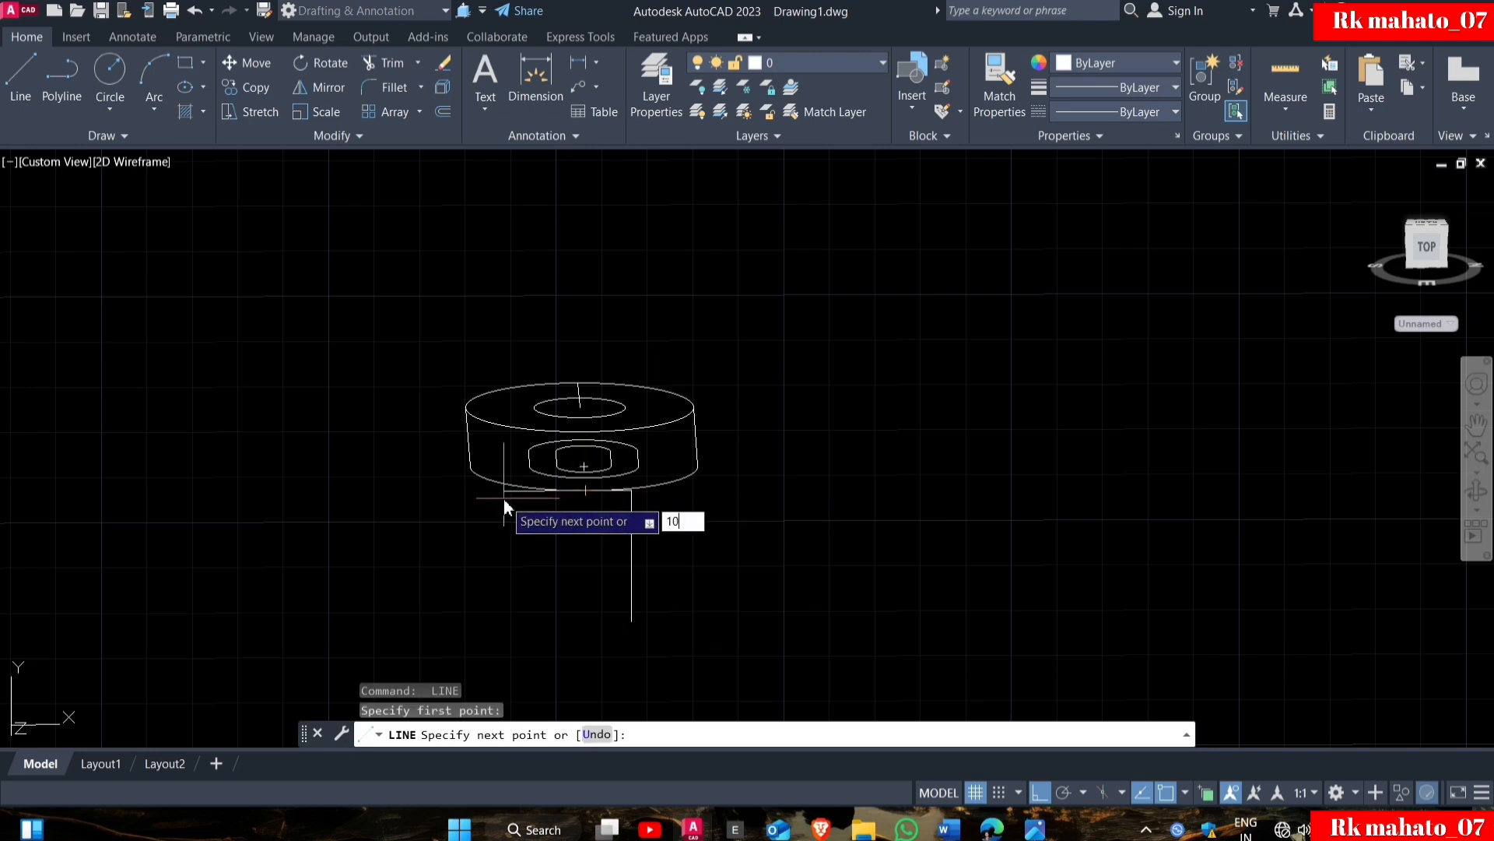
key("Return")
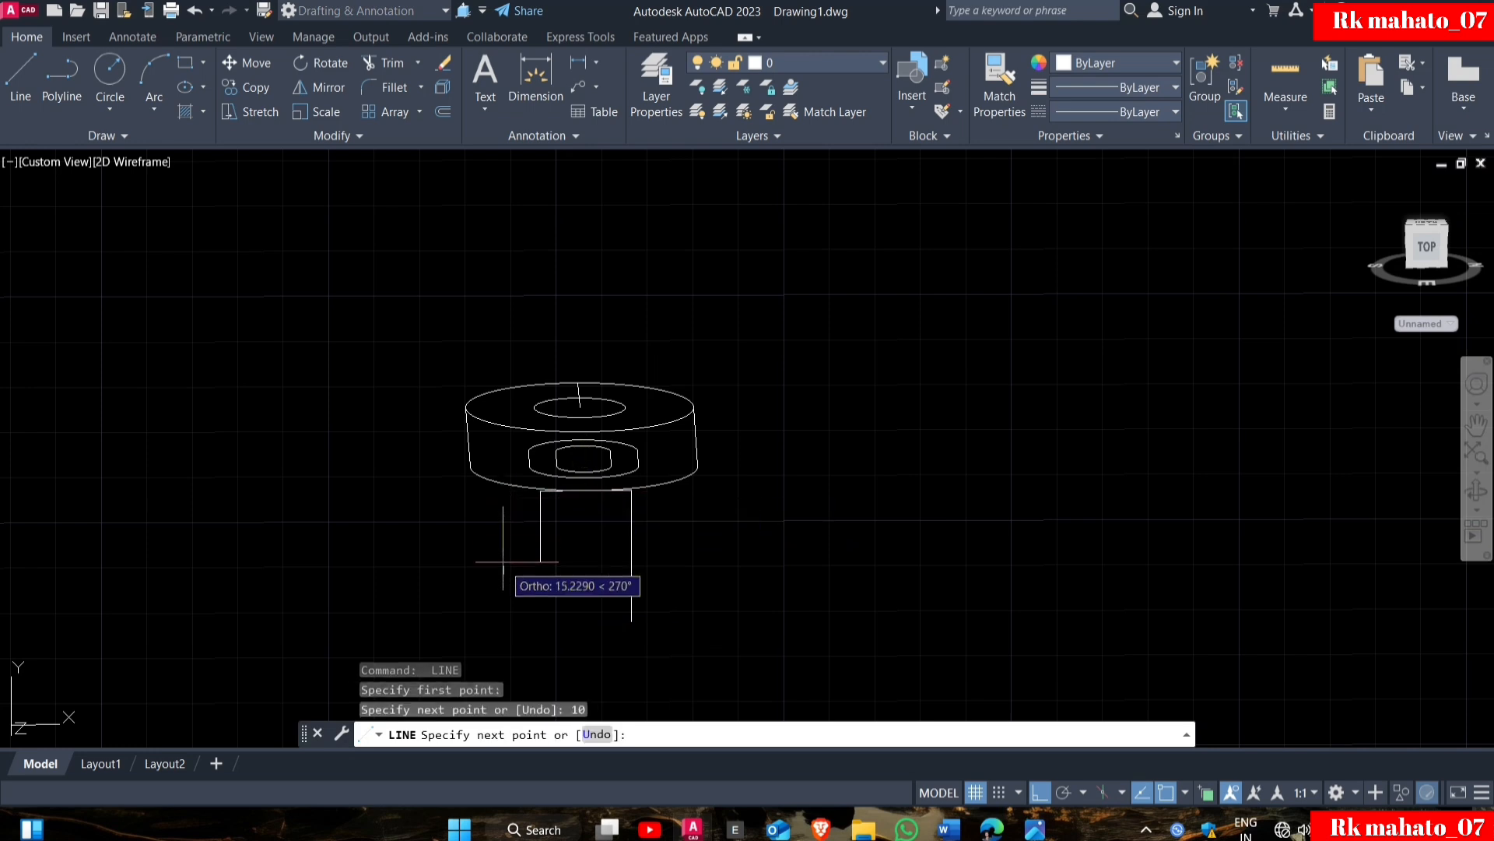
left_click(539, 618)
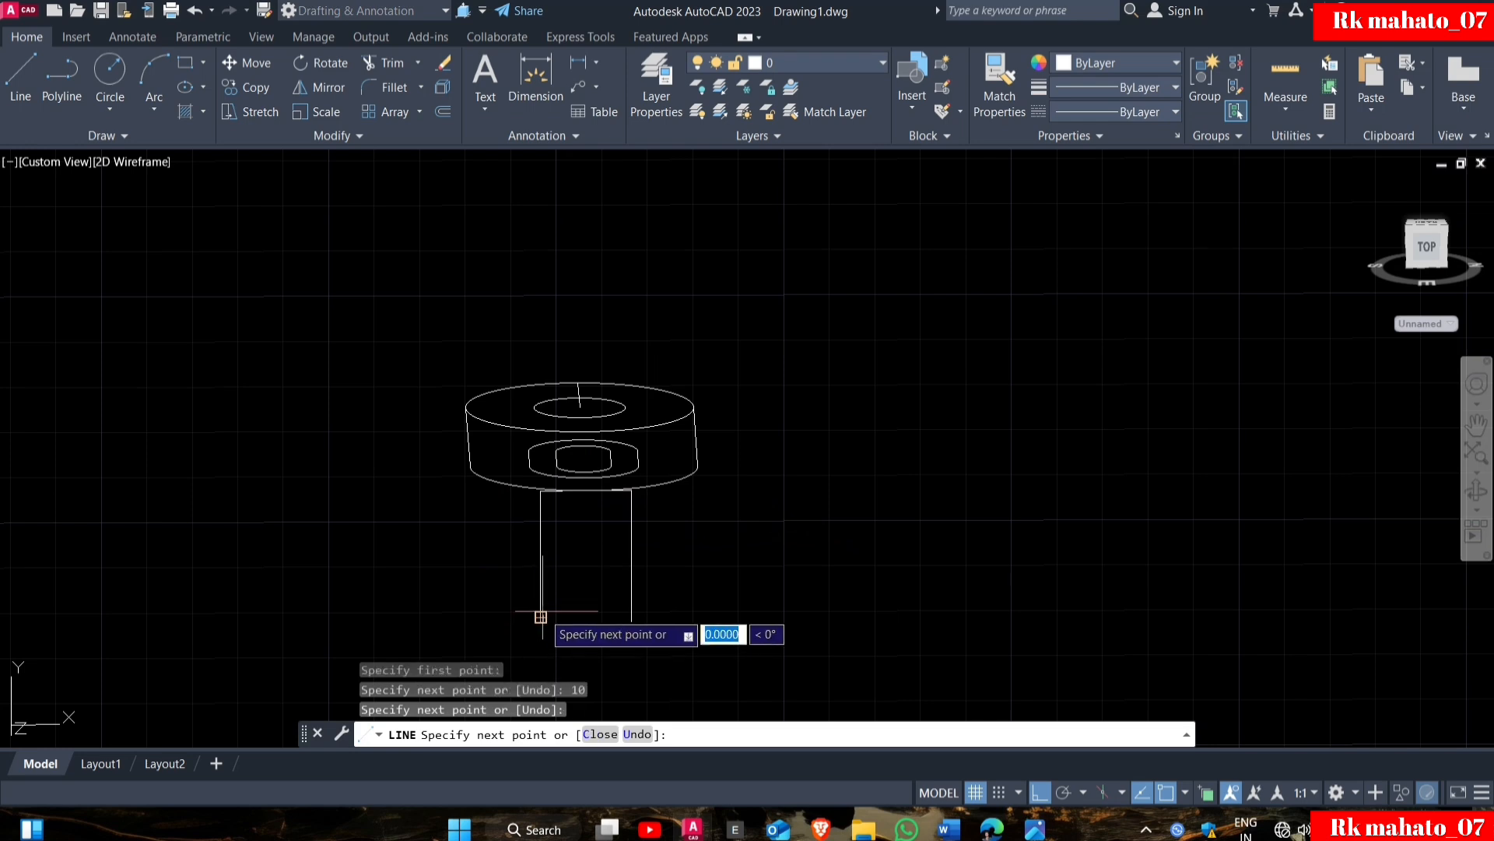
key("Escape")
Join the two vertical and two horizontal lines at the rounded end into one polyline.
scroll(583, 498, "up", 4)
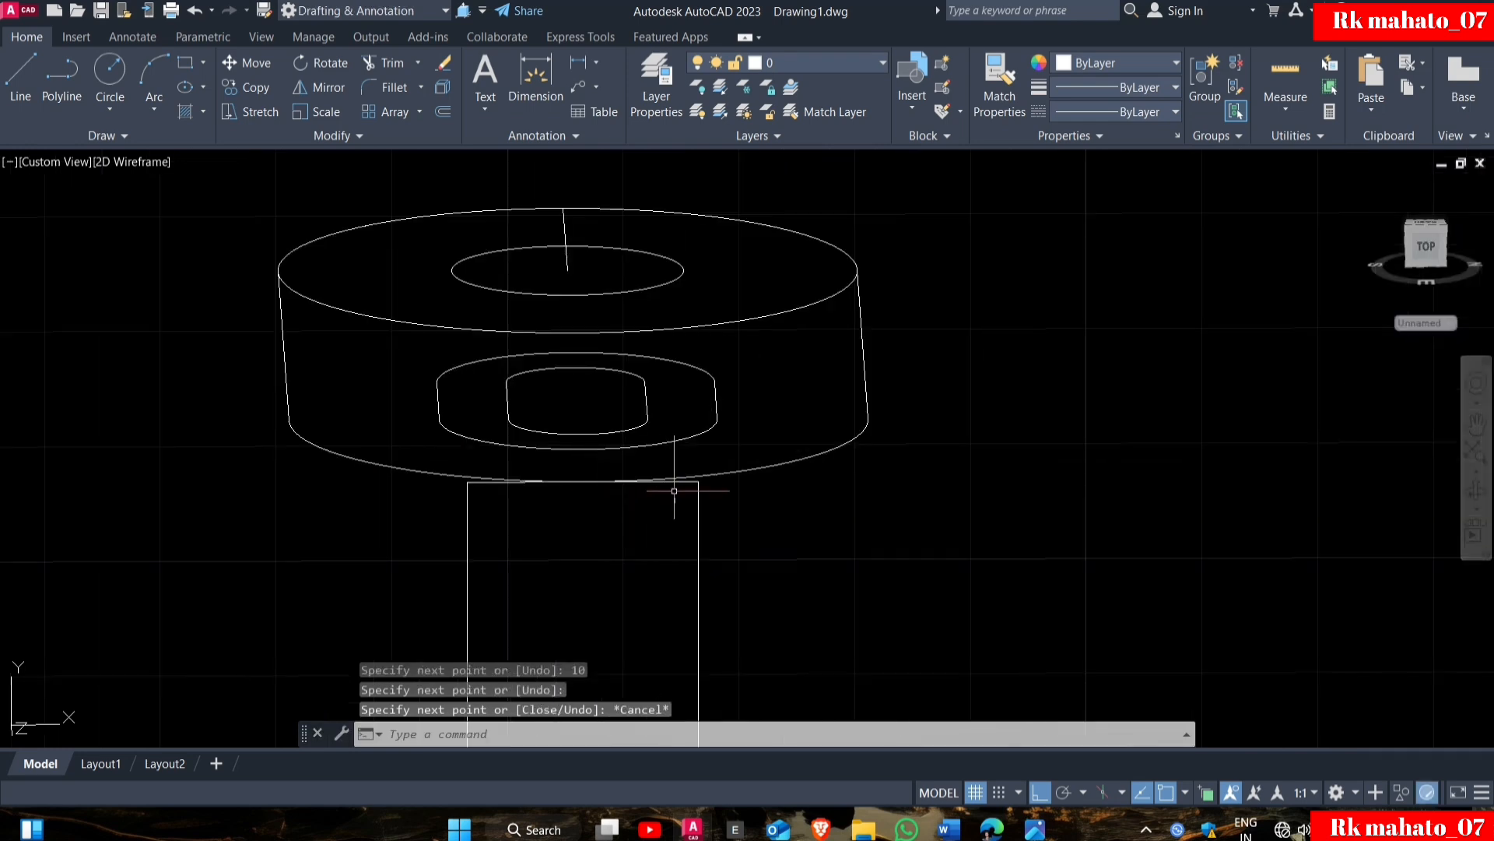
left_click(735, 501)
left_click(433, 574)
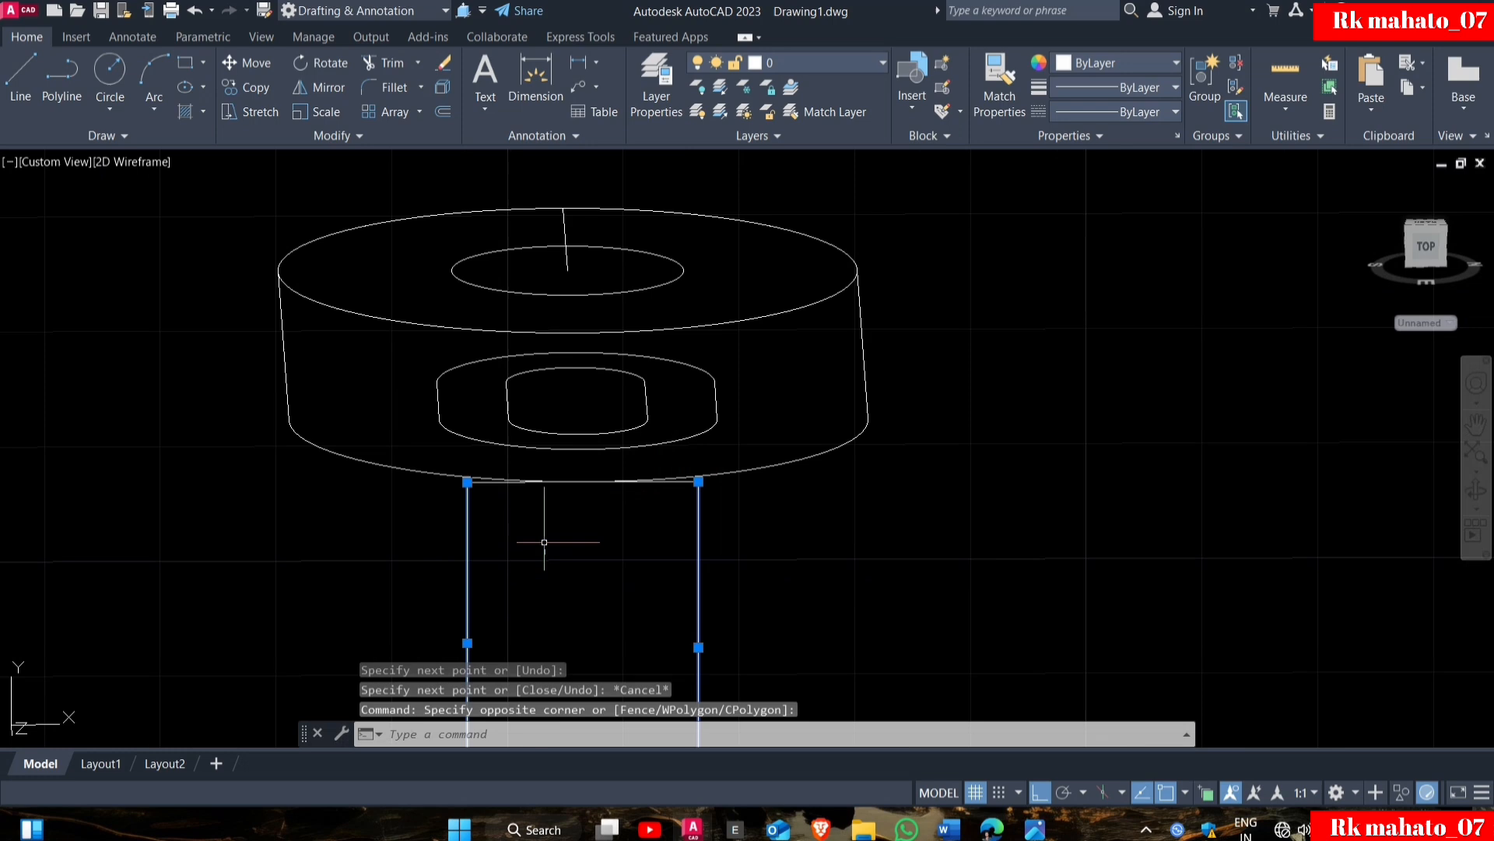
left_click(686, 480)
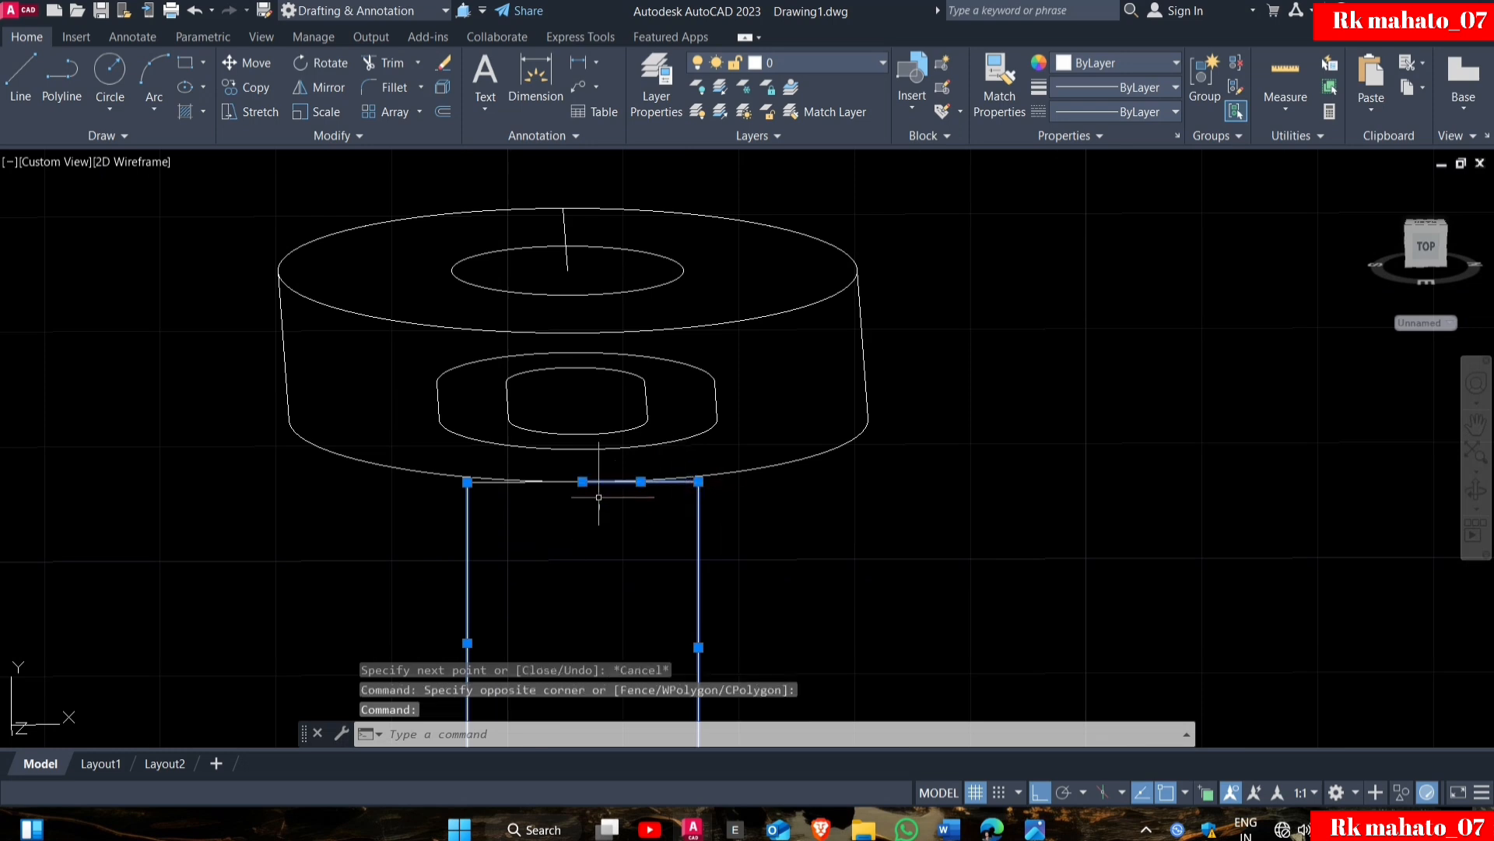
left_click(488, 482)
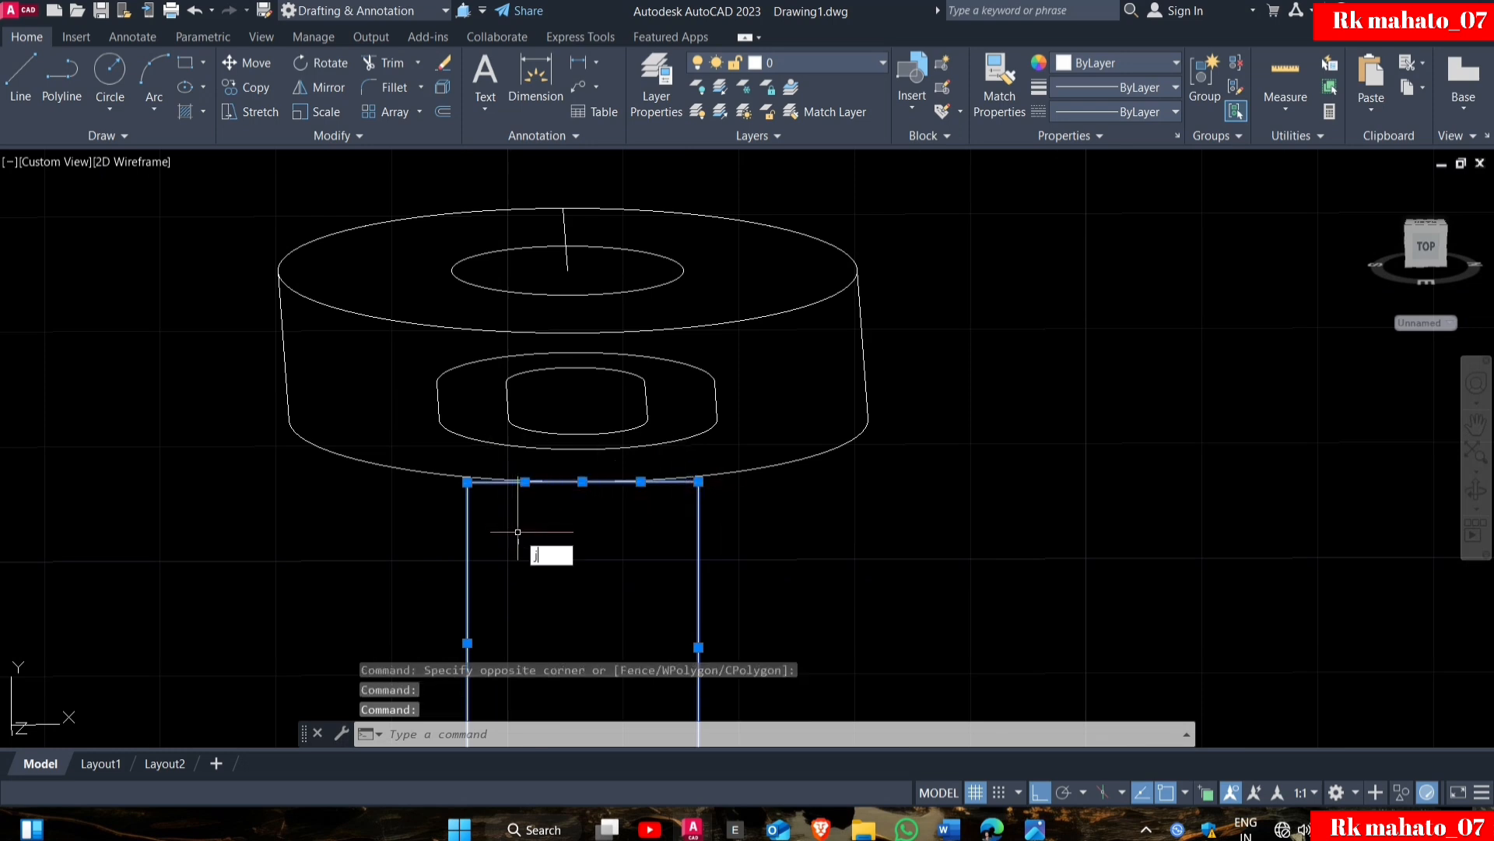
key("Return")
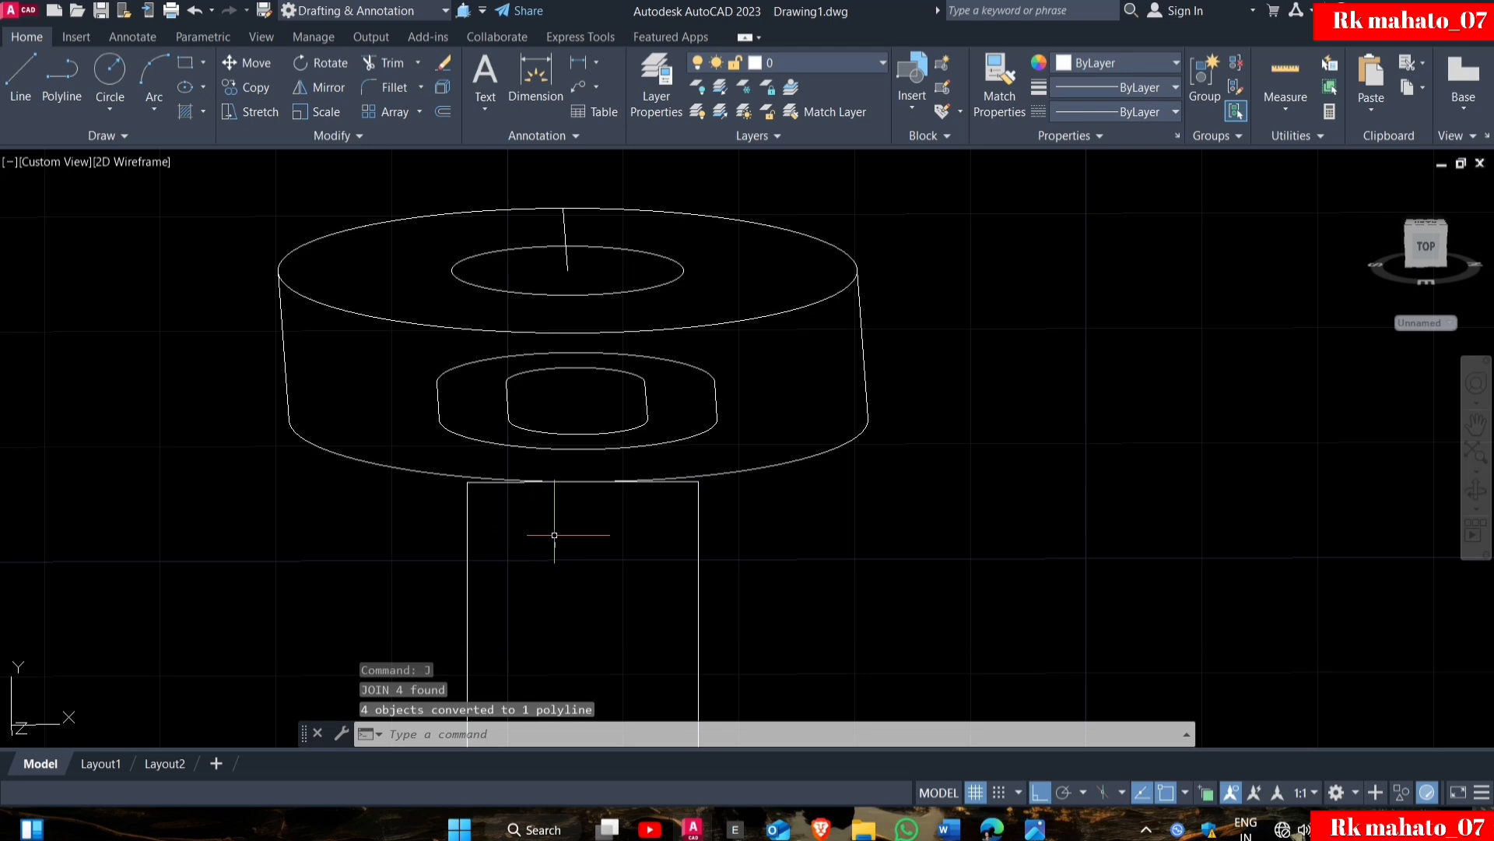
Move the joined polyline 4 units vertically upward, using the midpoint of its upper edge as the base point.
left_click(782, 541)
left_click(625, 593)
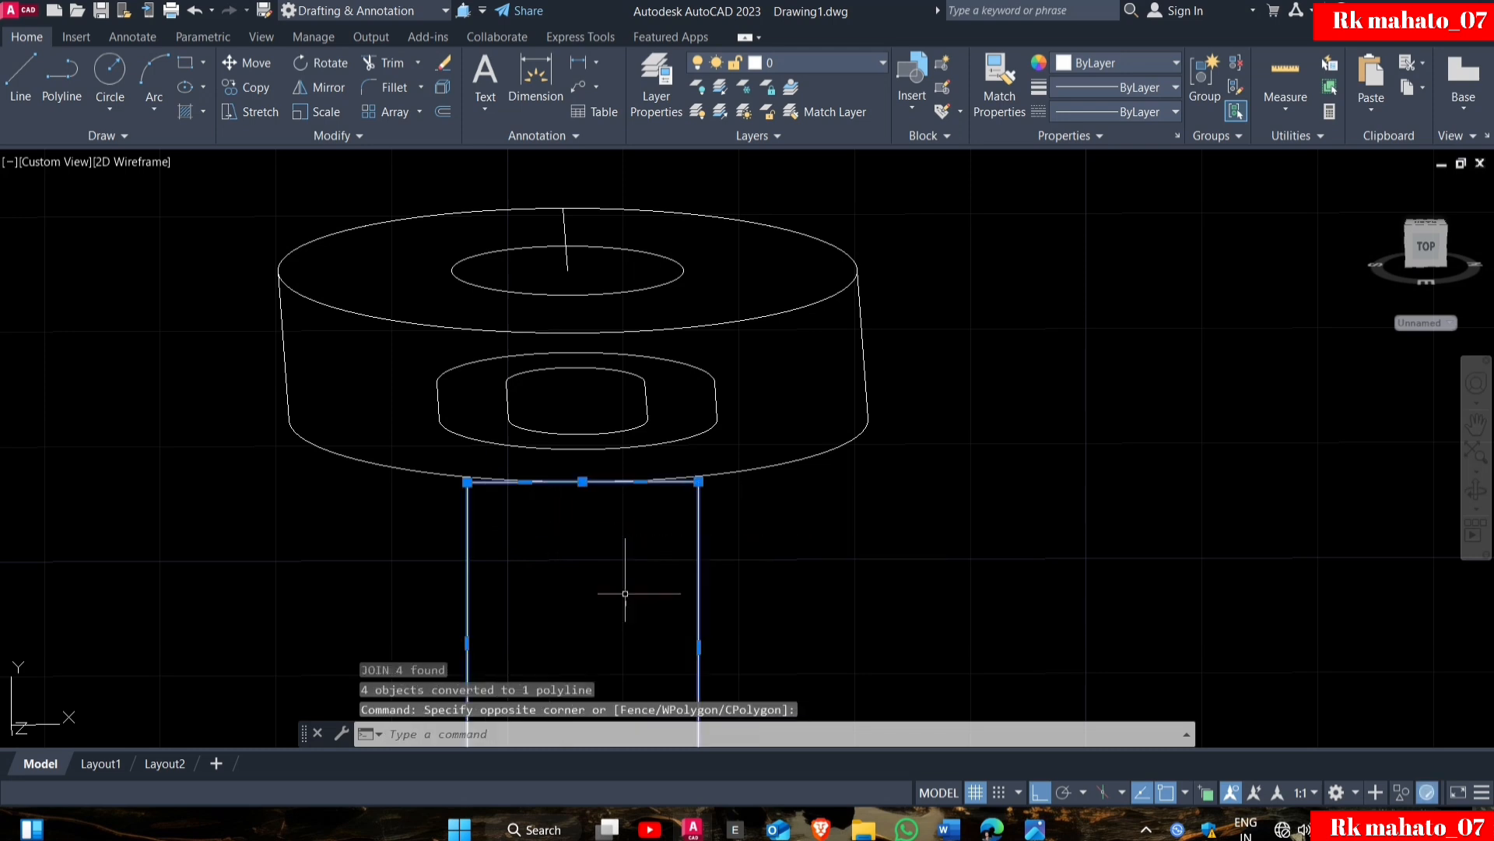
type("m")
key("Return")
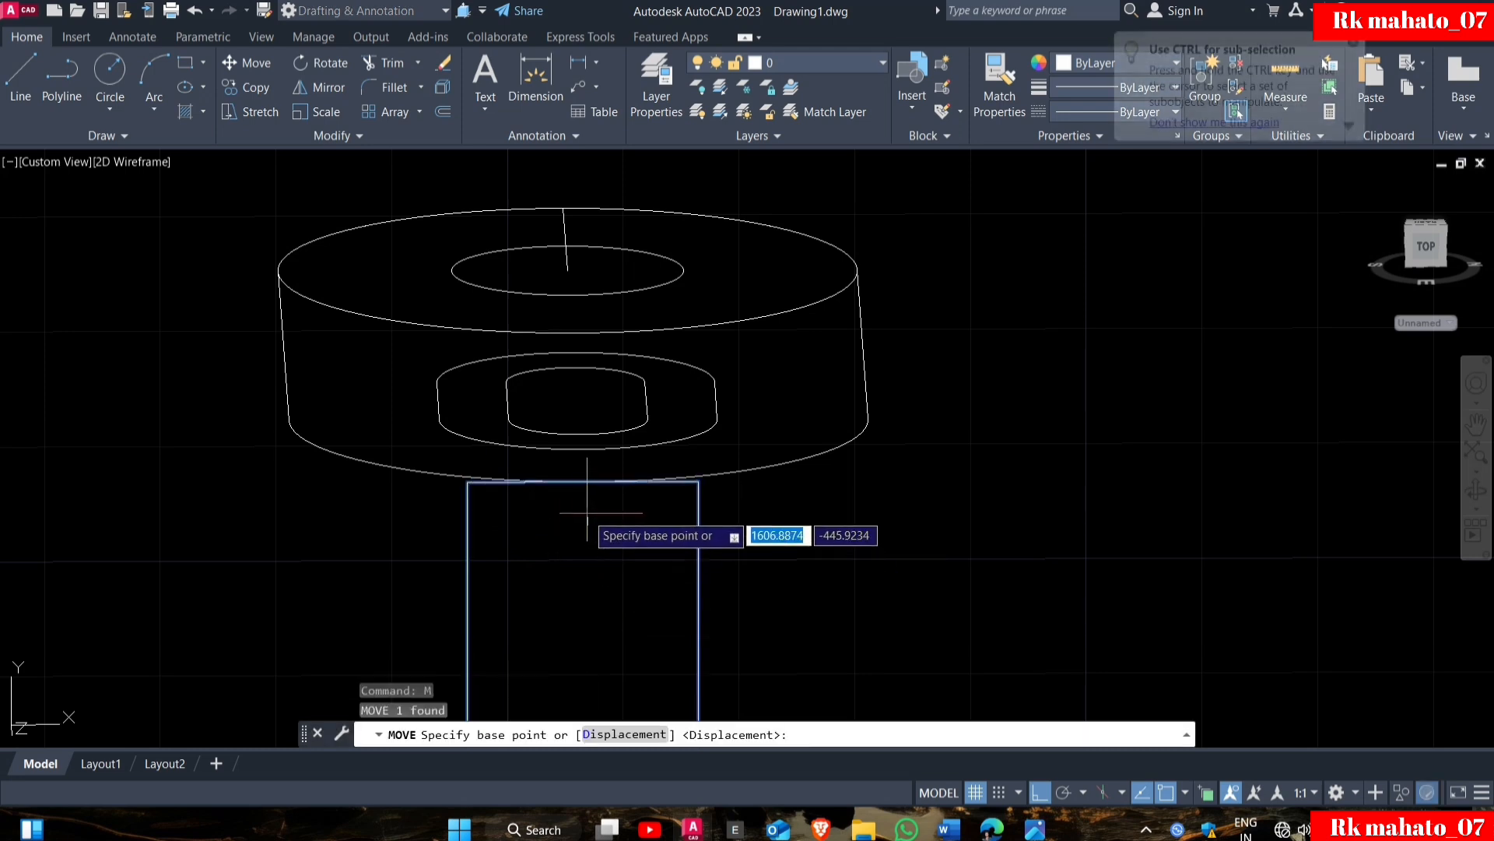
left_click(582, 481)
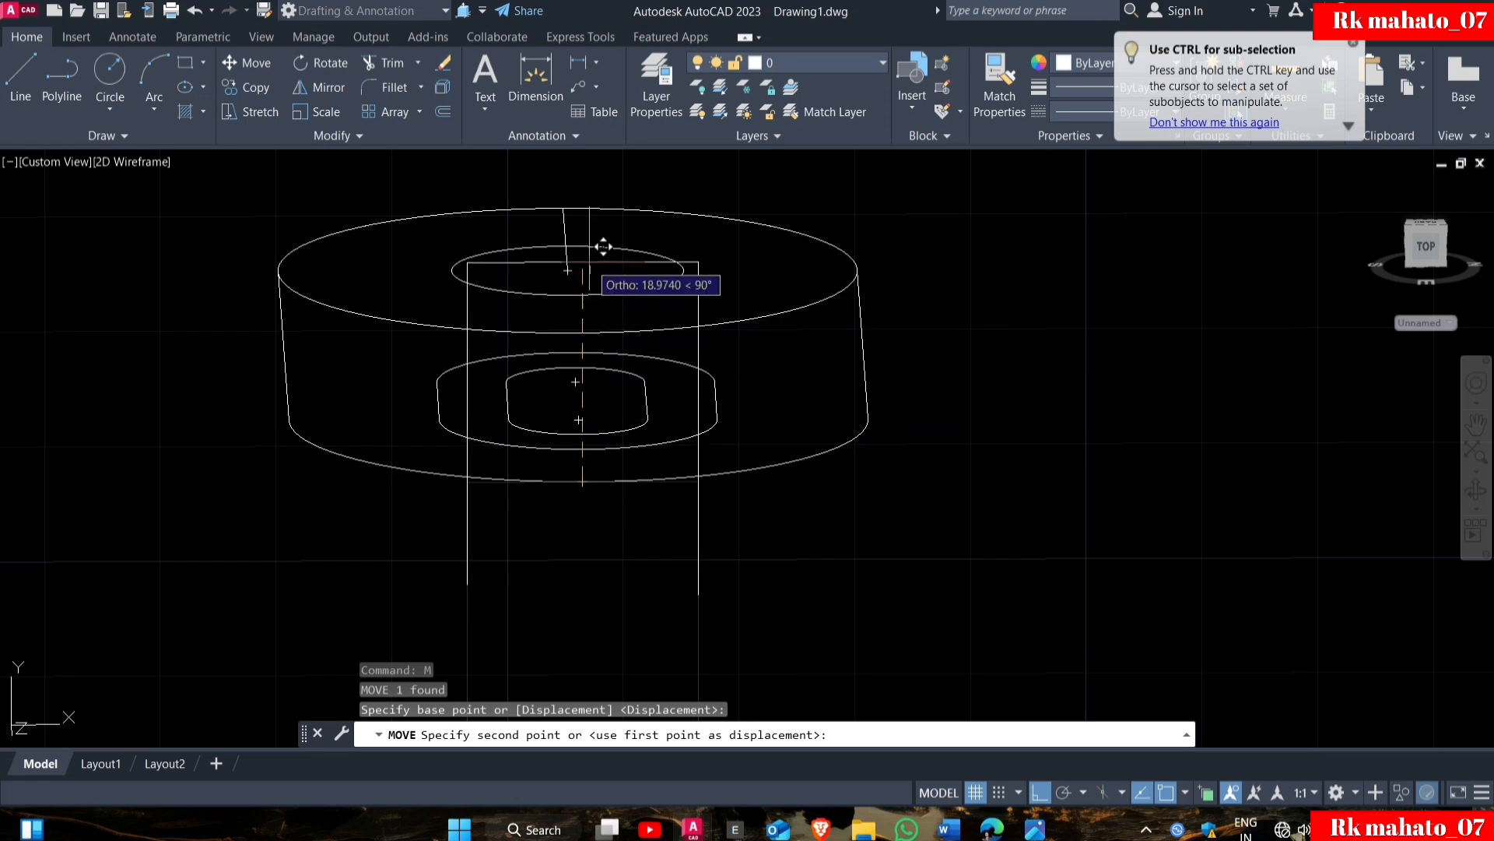
type("4")
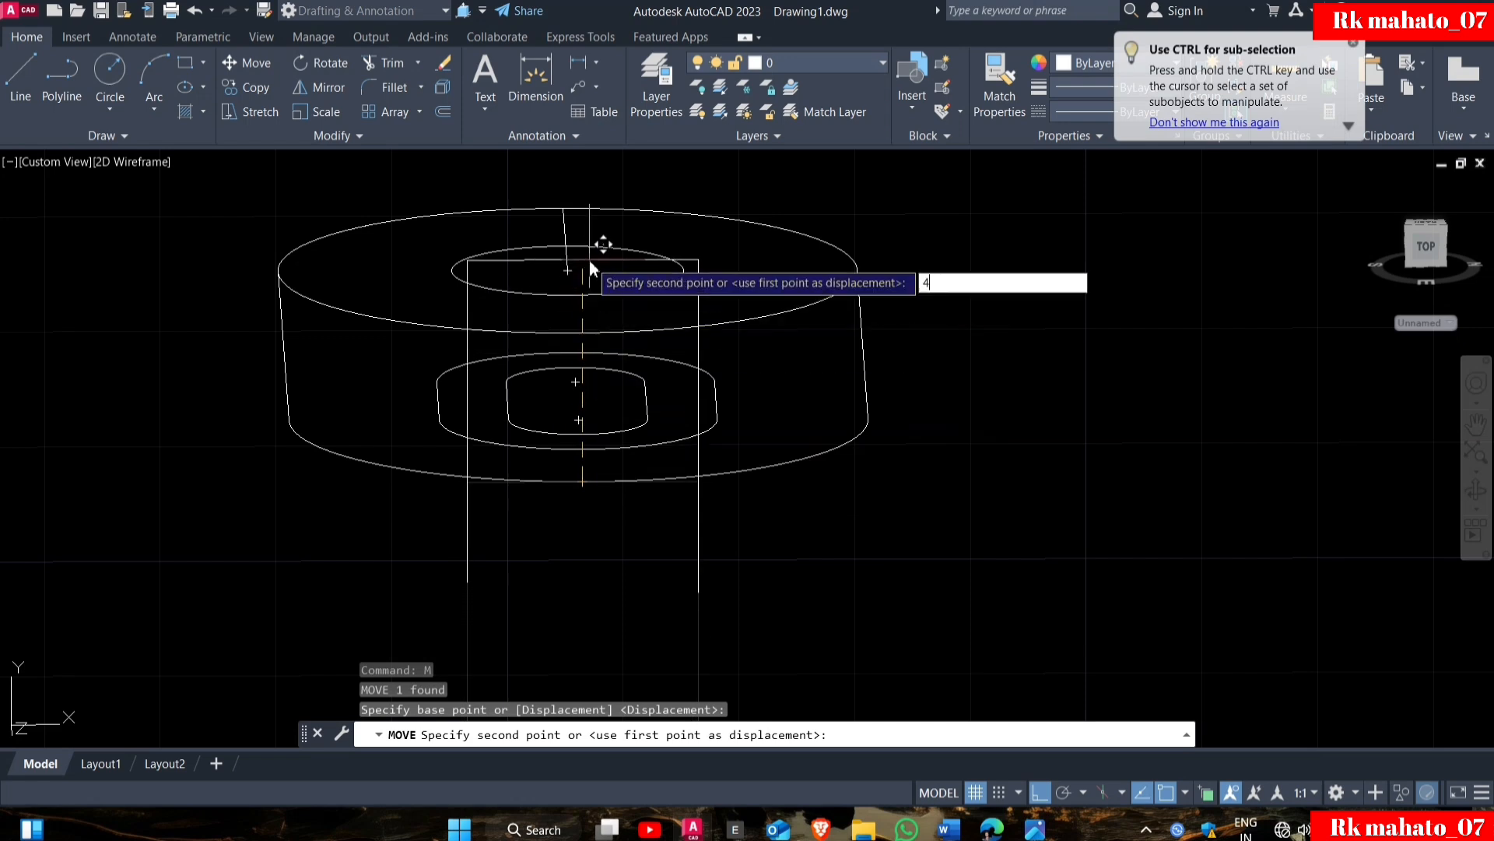
key("Return")
key("Escape")
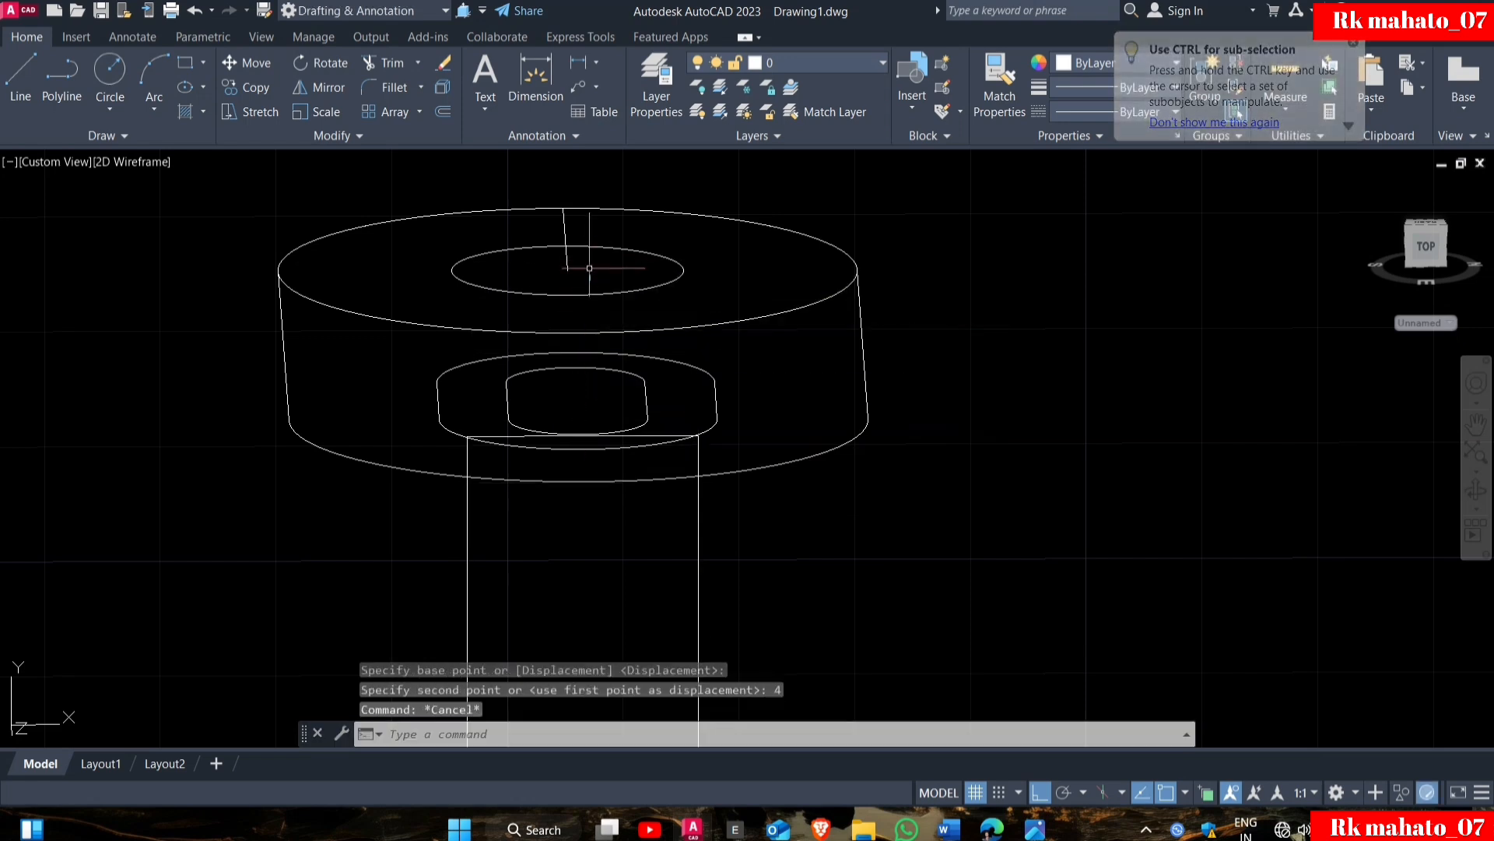
In the Left view plane, draw a 6-unit horizontal line from the radial line's endpoint on the large circle, continued with a vertical line upward.
left_click(49, 160)
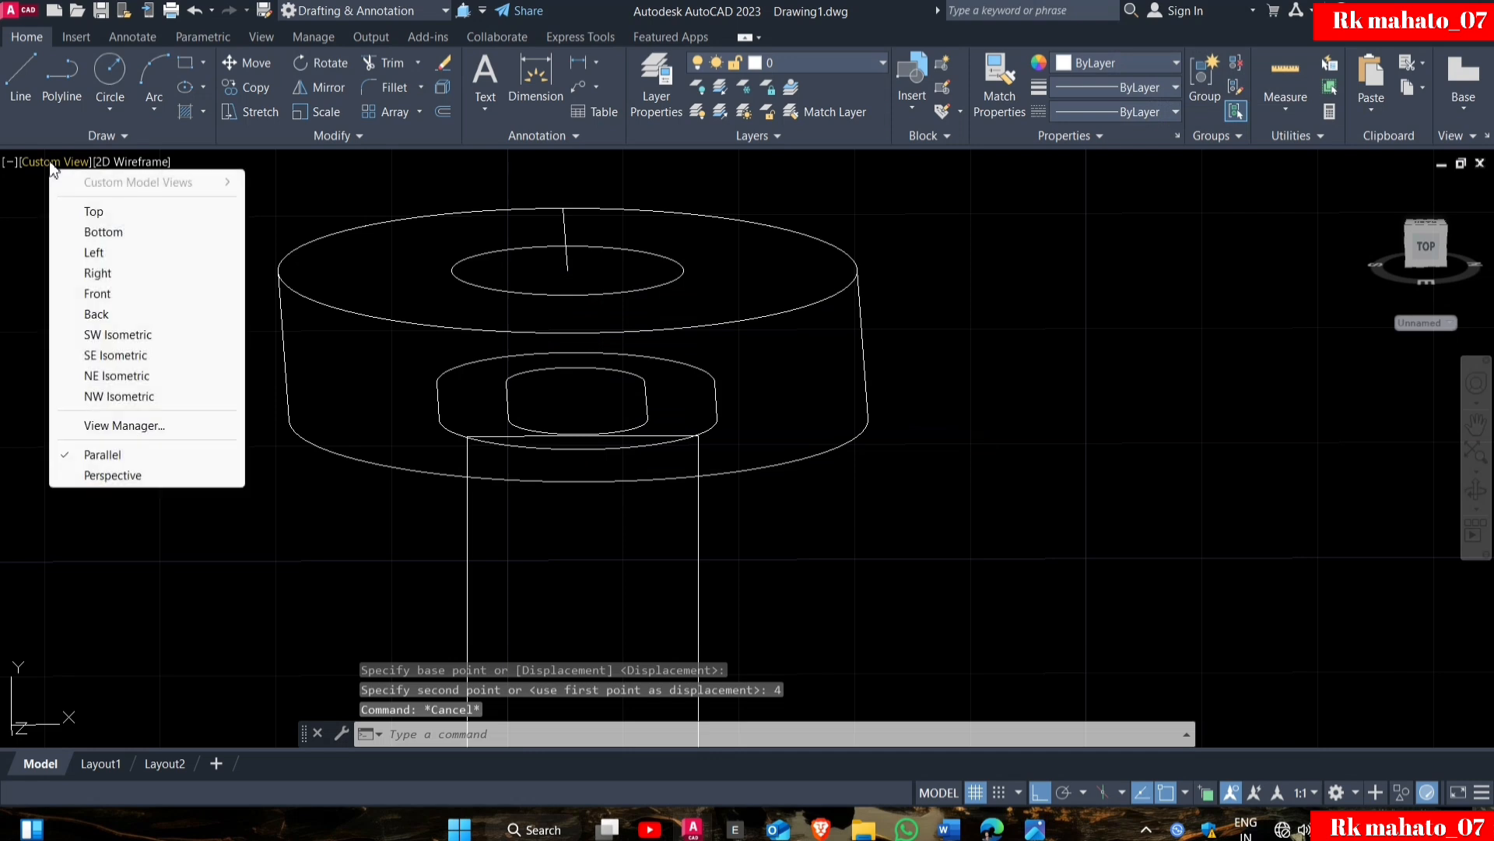
left_click(106, 251)
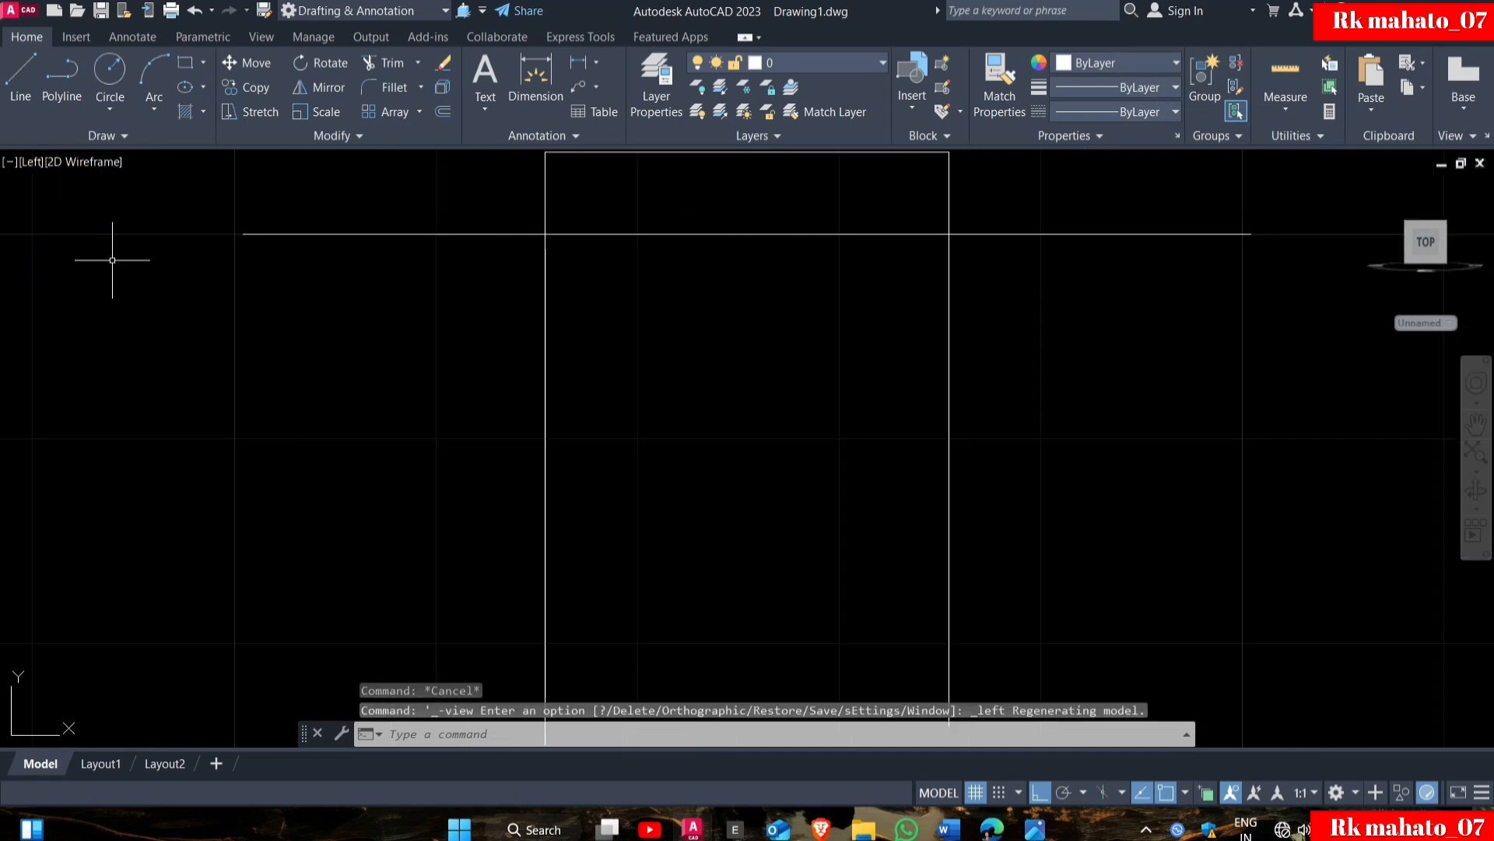
scroll(604, 424, "down", 4)
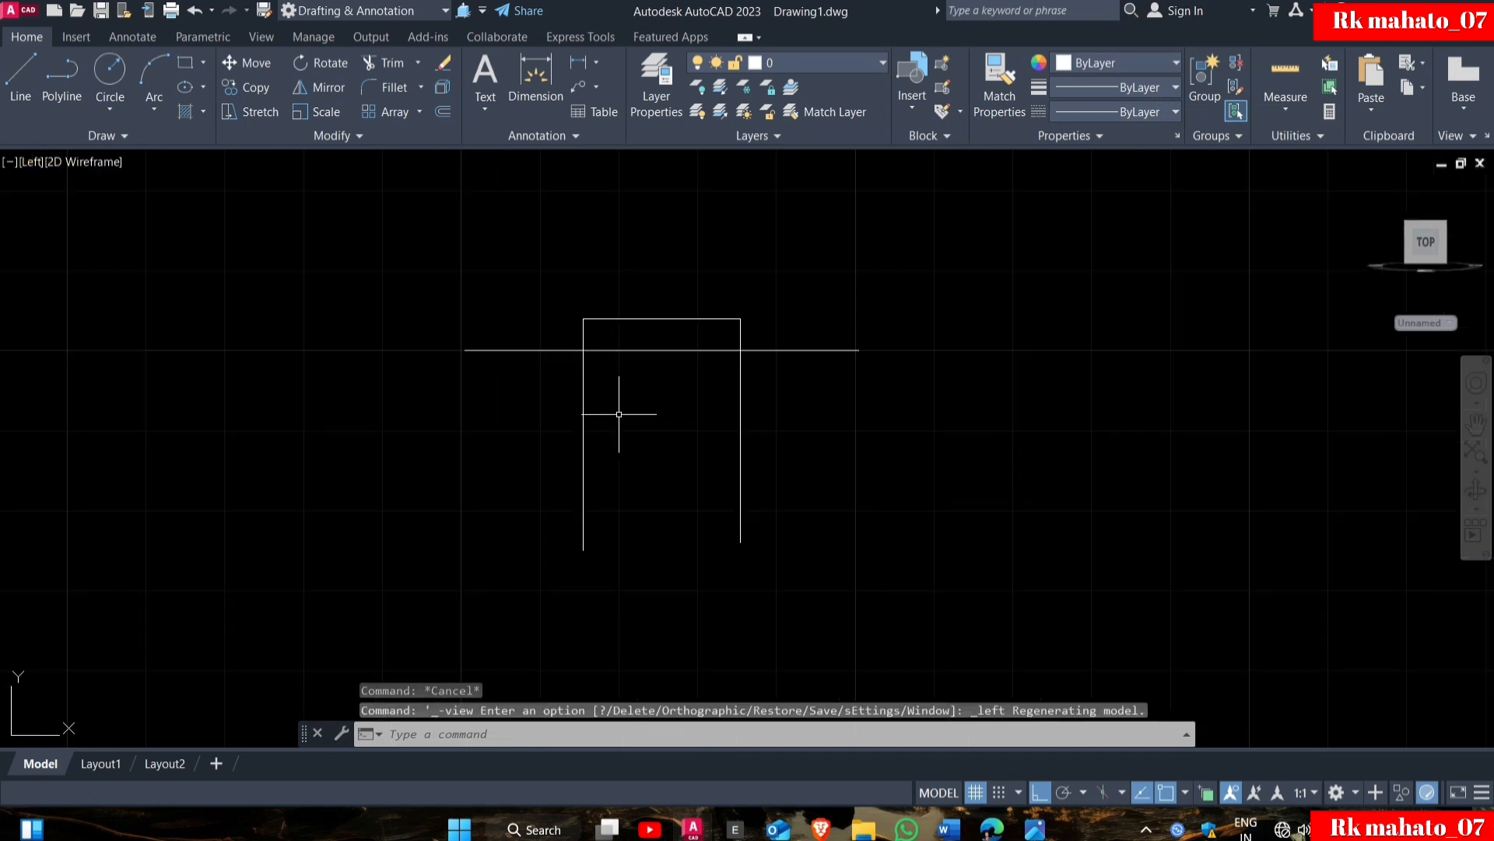
middle_click_drag(619, 414, 573, 499, "shift")
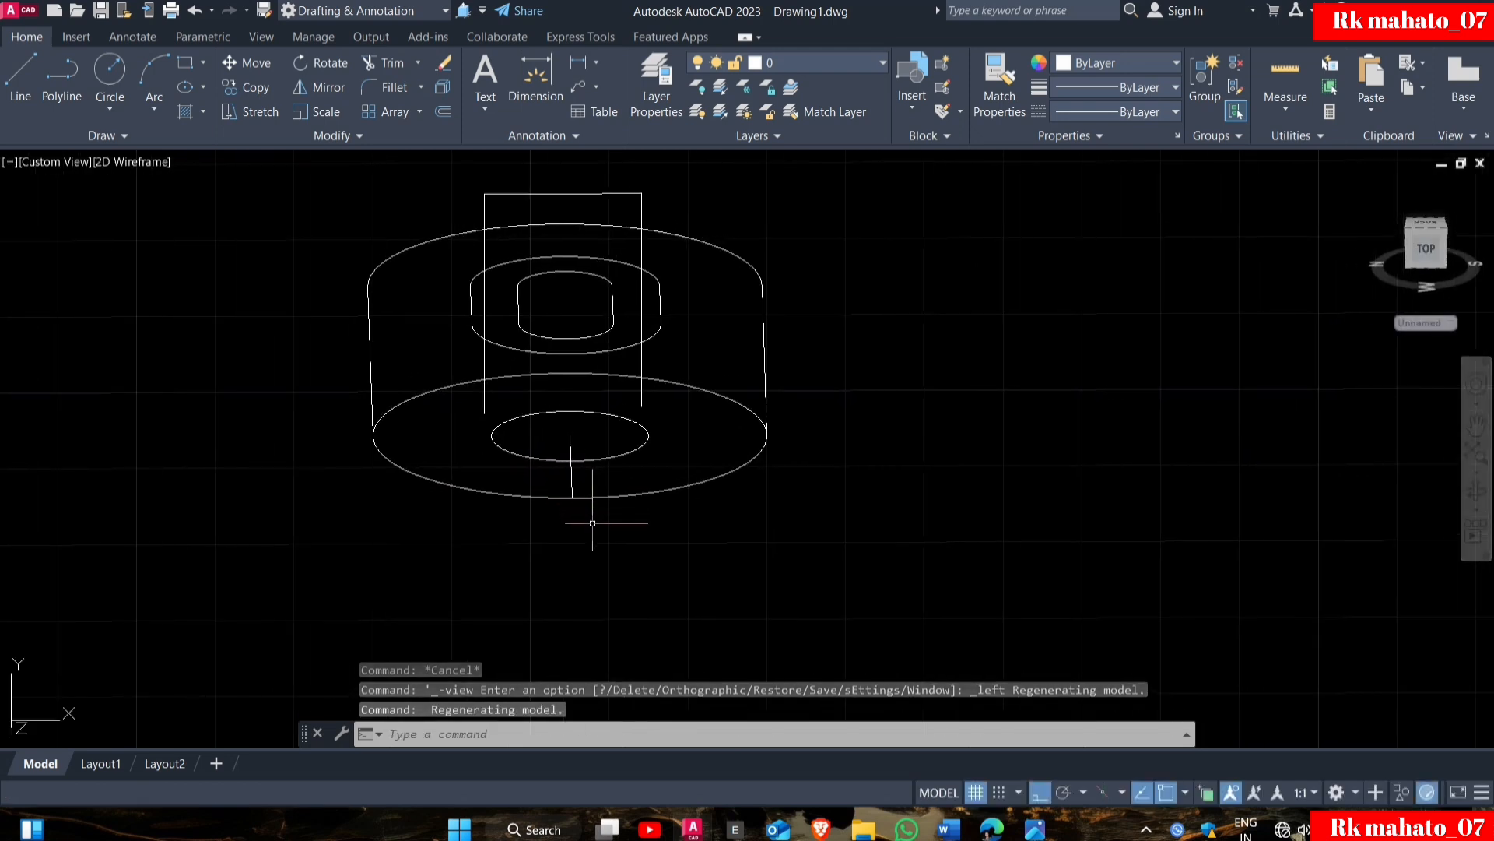
type("l")
key("Return")
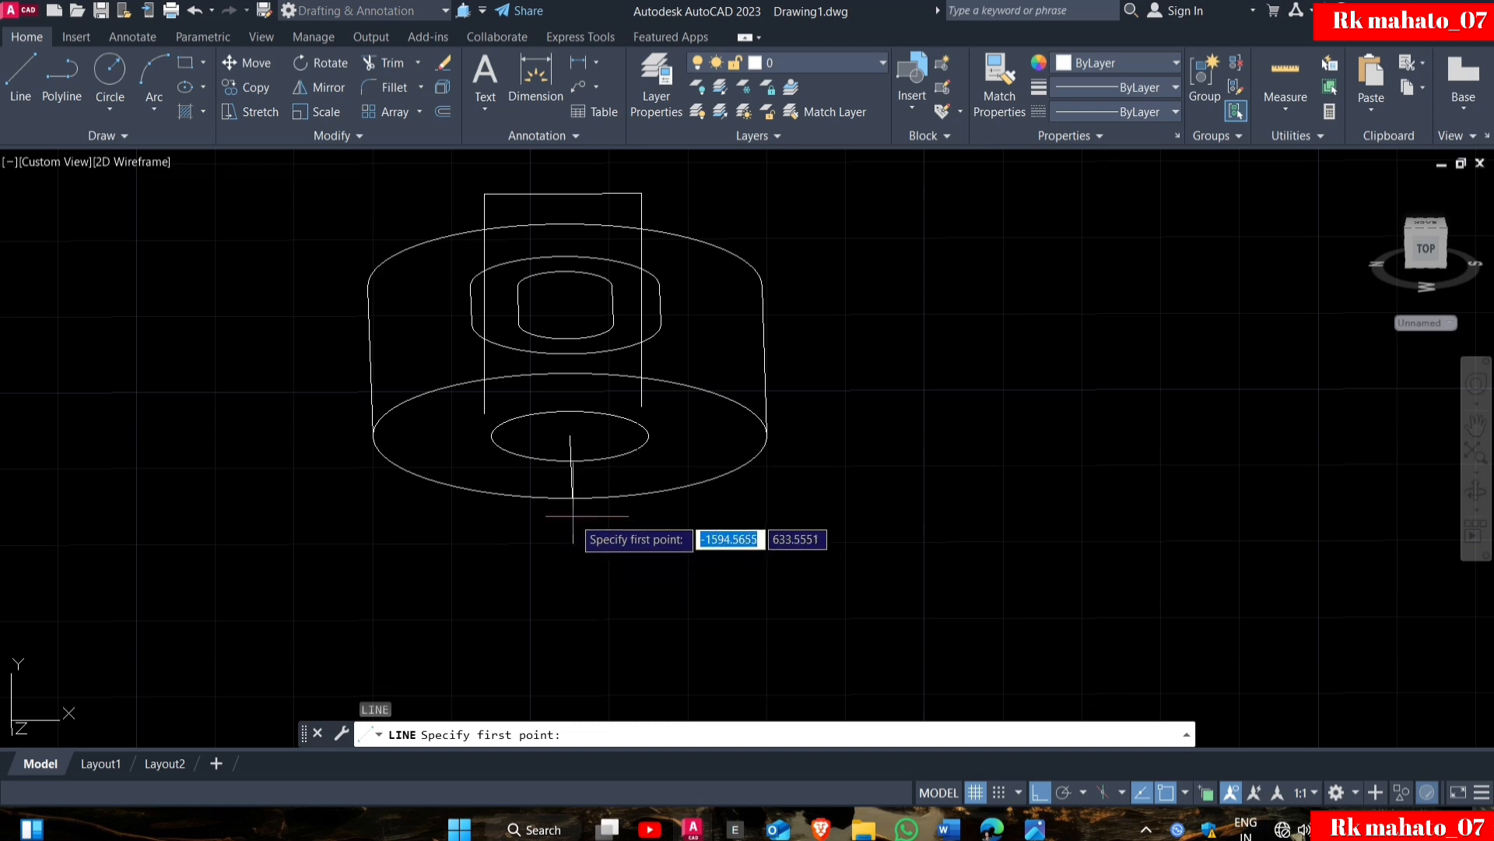
left_click(571, 498)
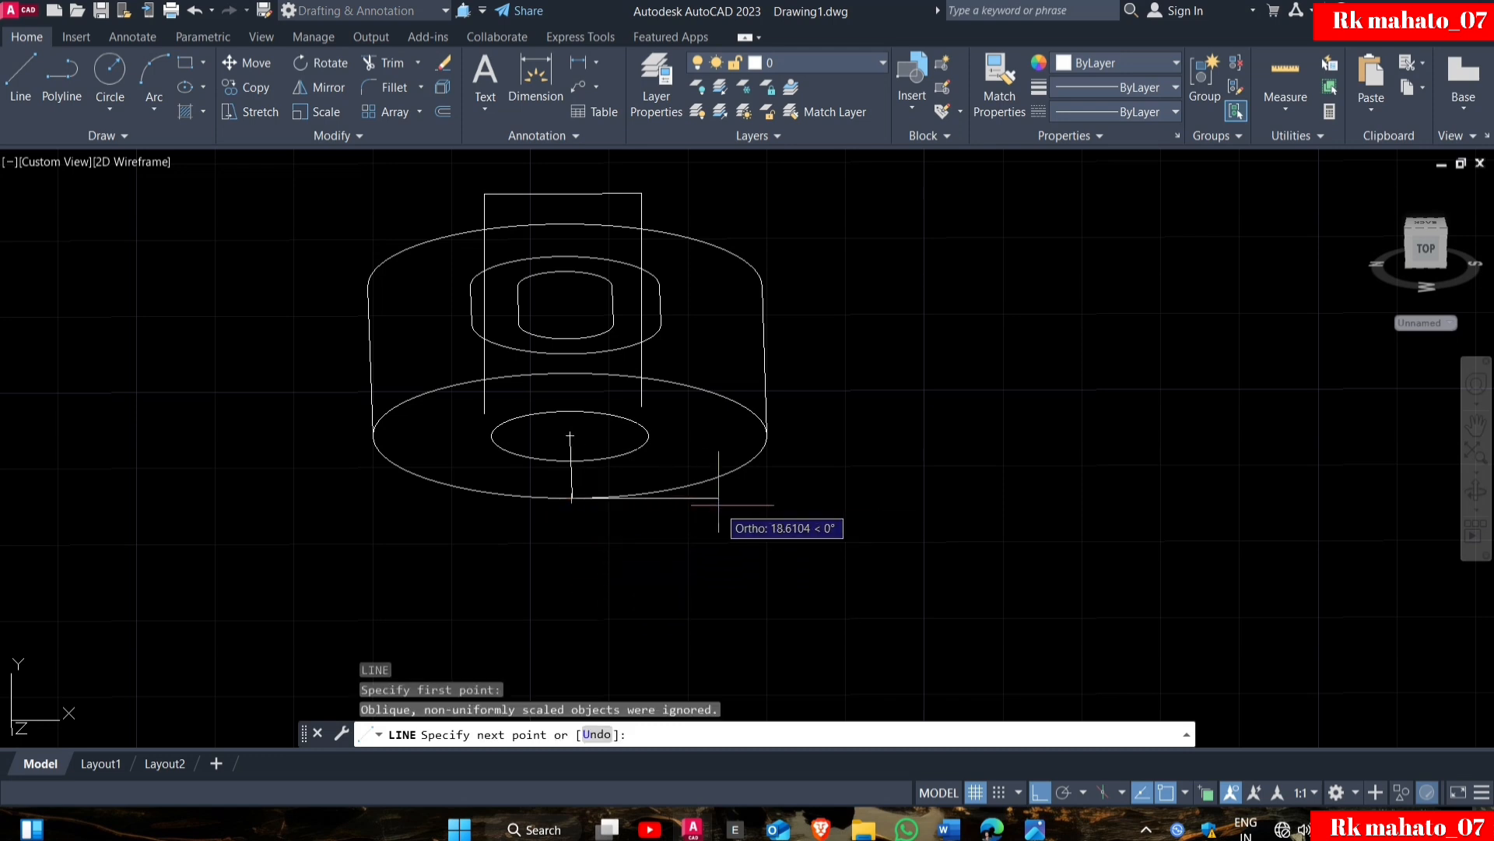
type("6")
key("Return")
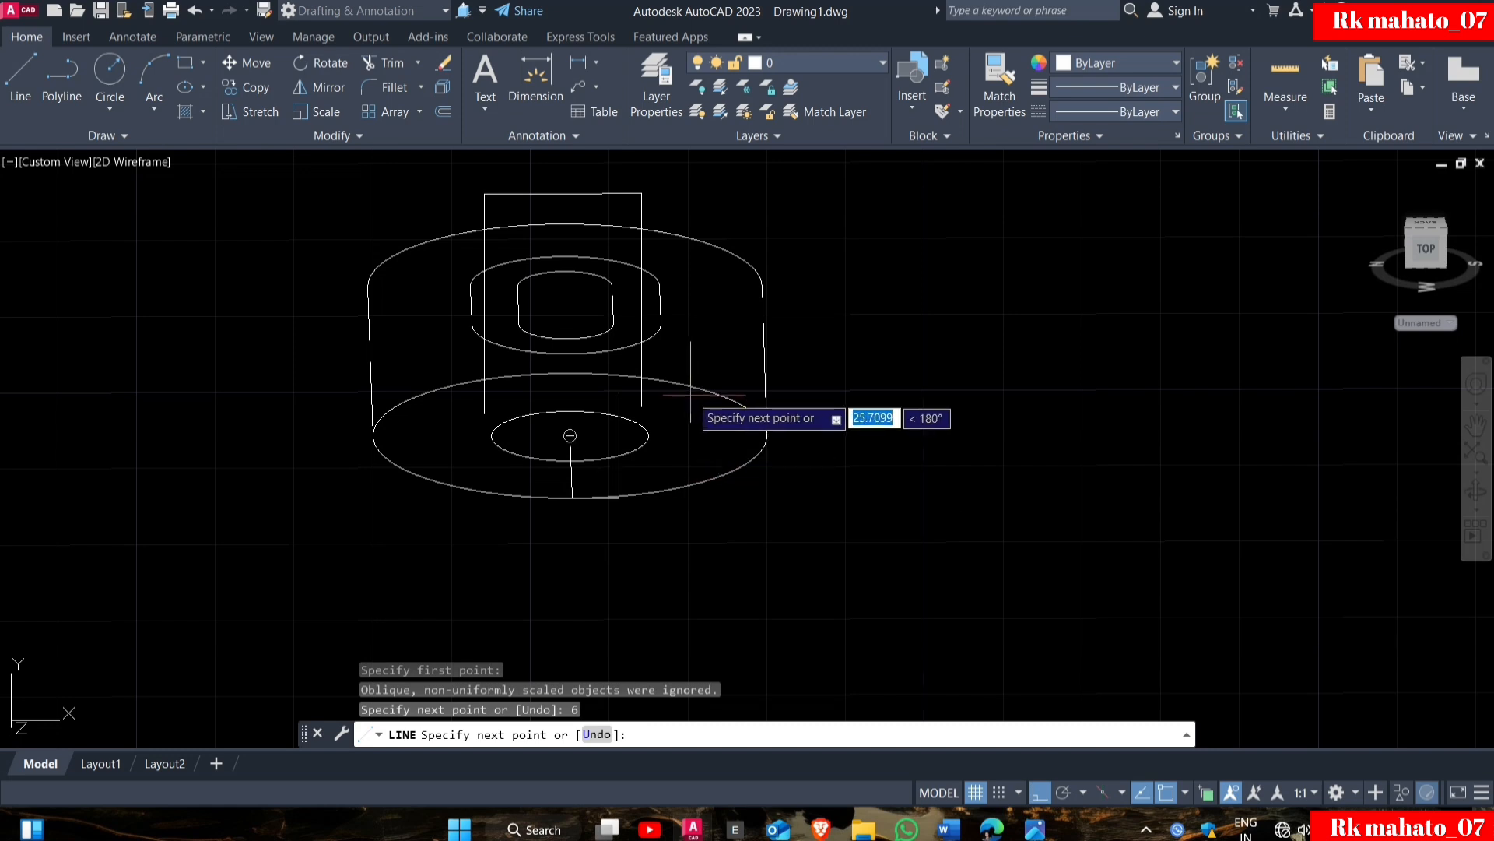
left_click(620, 395)
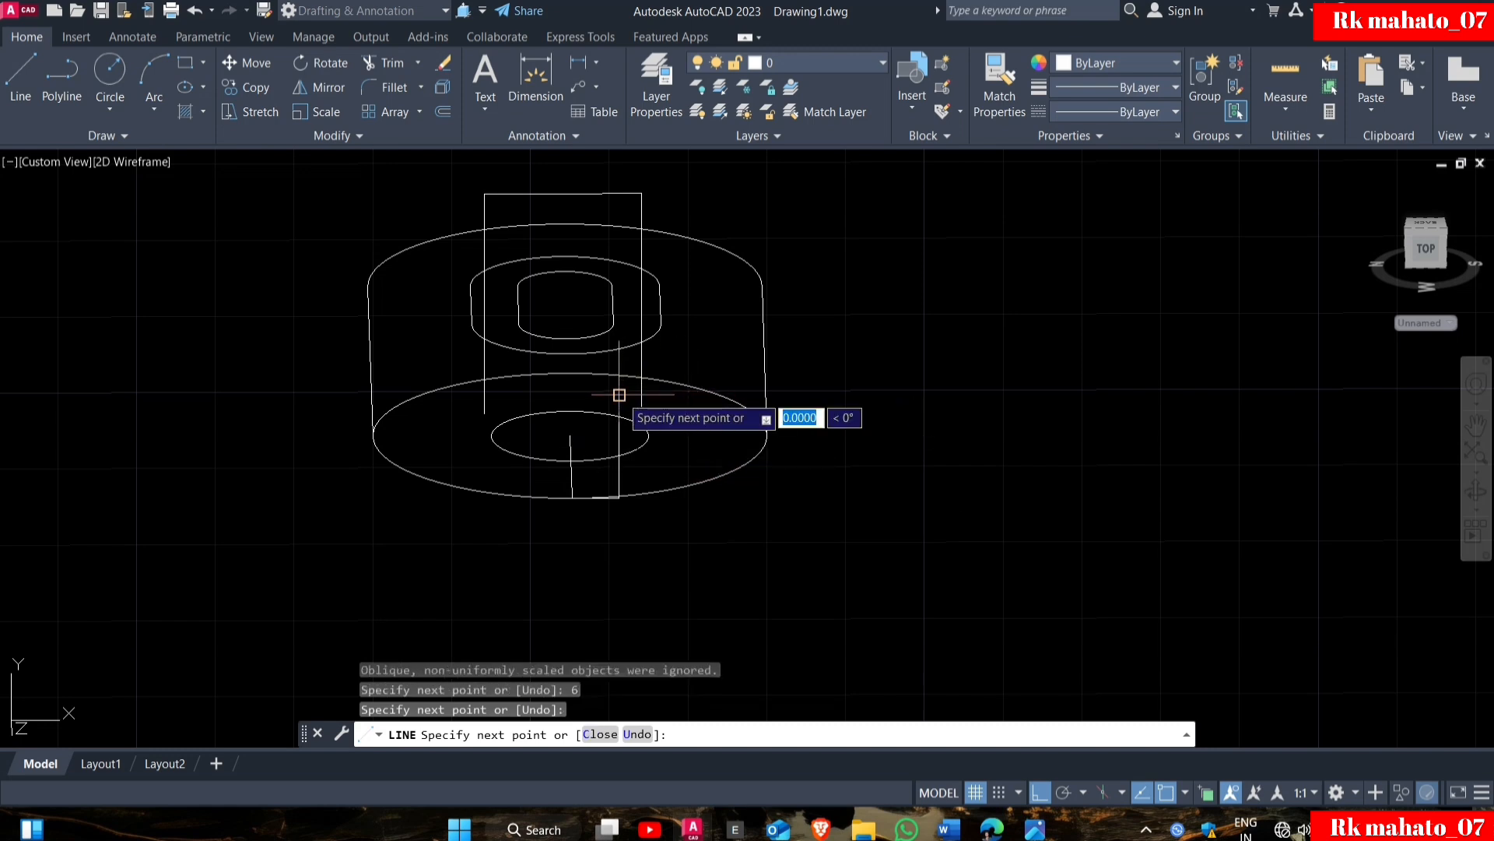
key("Return")
From the same endpoint, draw a 6-unit horizontal line in the opposite direction, continued with a vertical line up to about the same height.
key("Return")
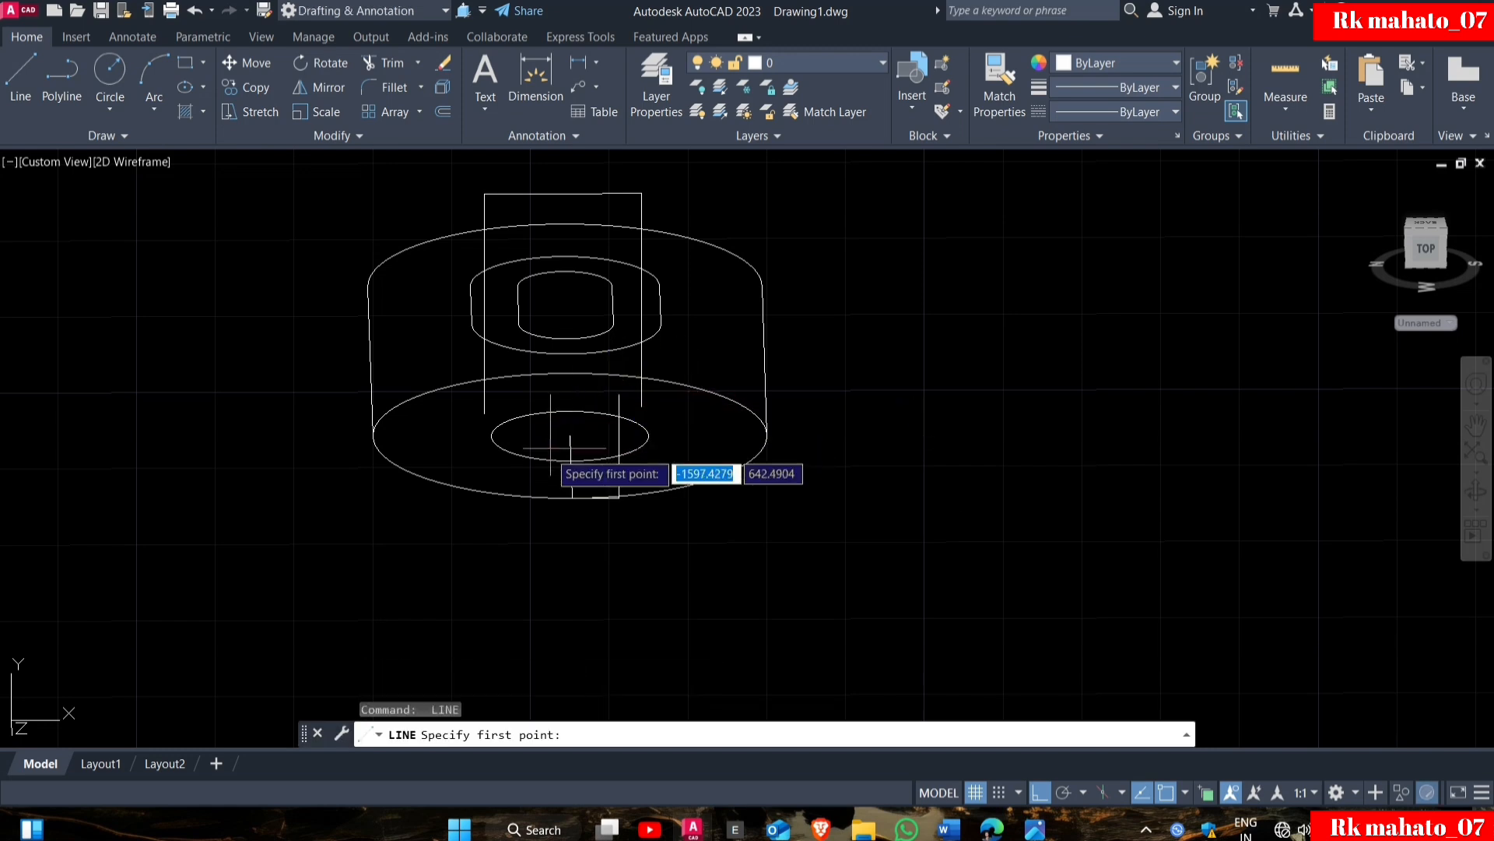
left_click(572, 498)
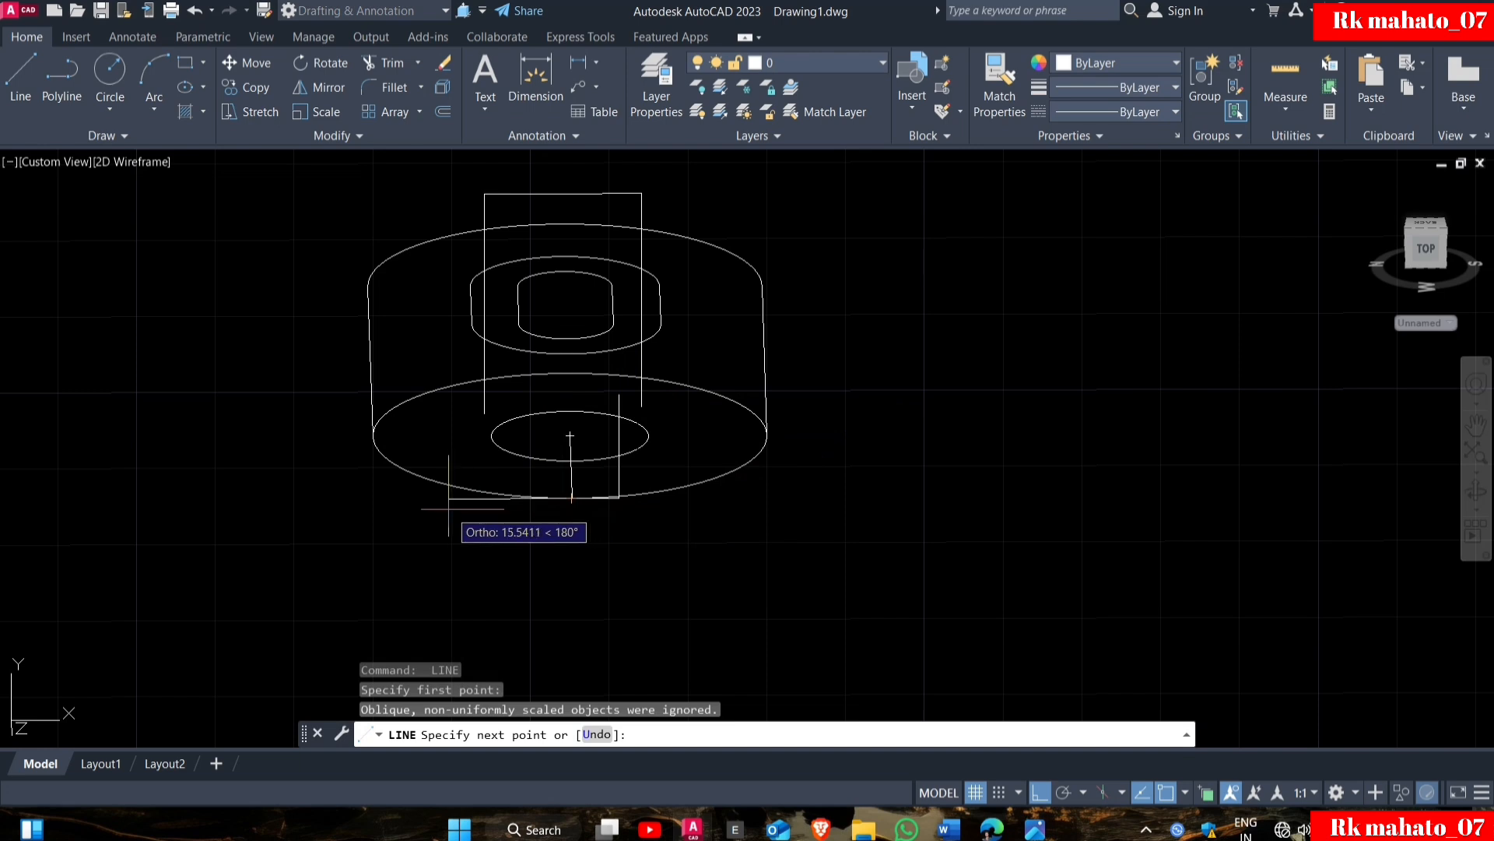
type("6")
key("Return")
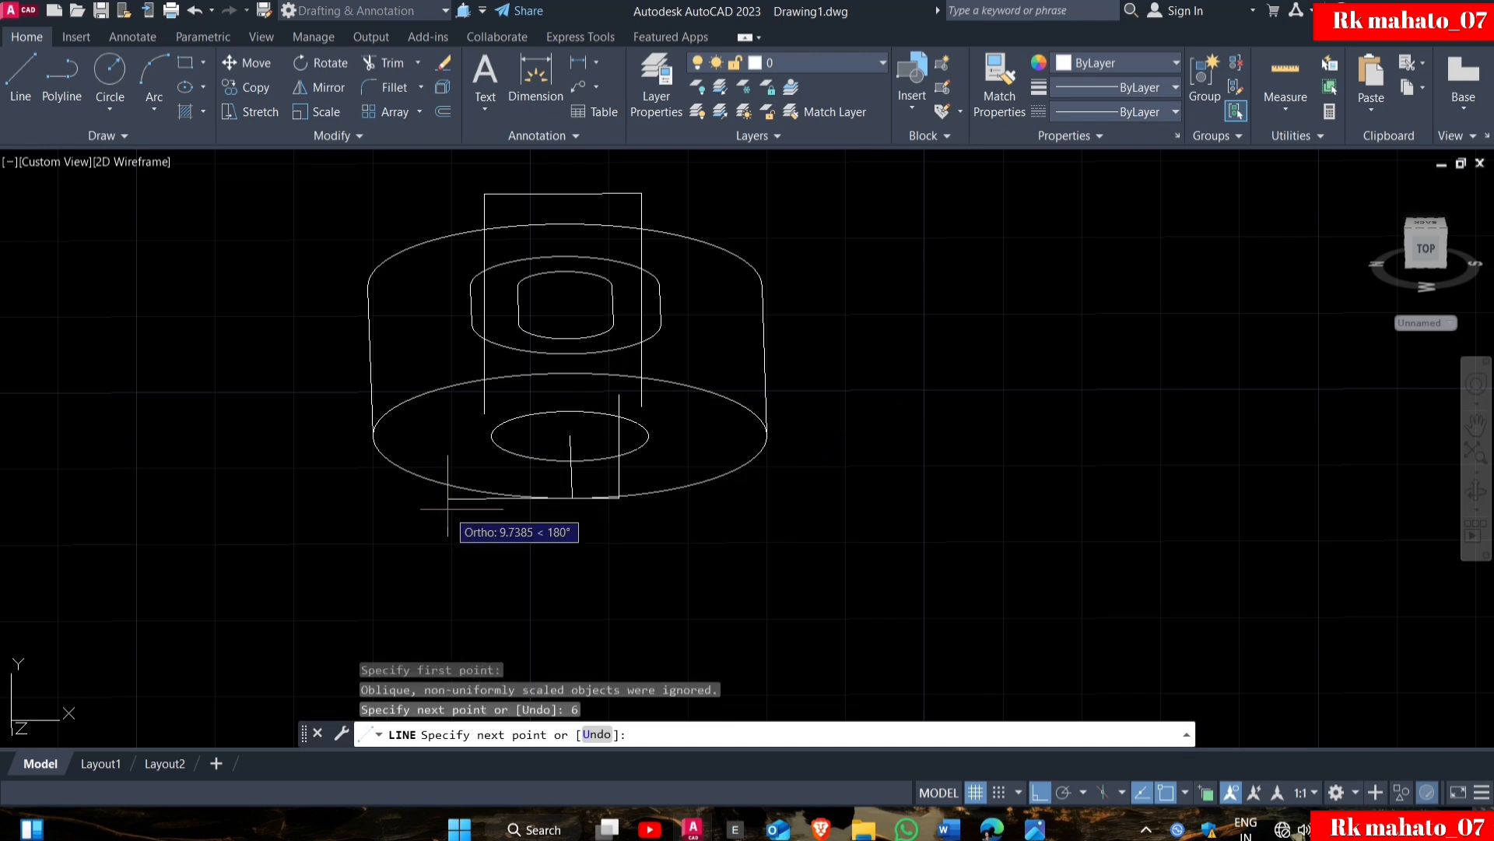
left_click(570, 435)
key("Escape")
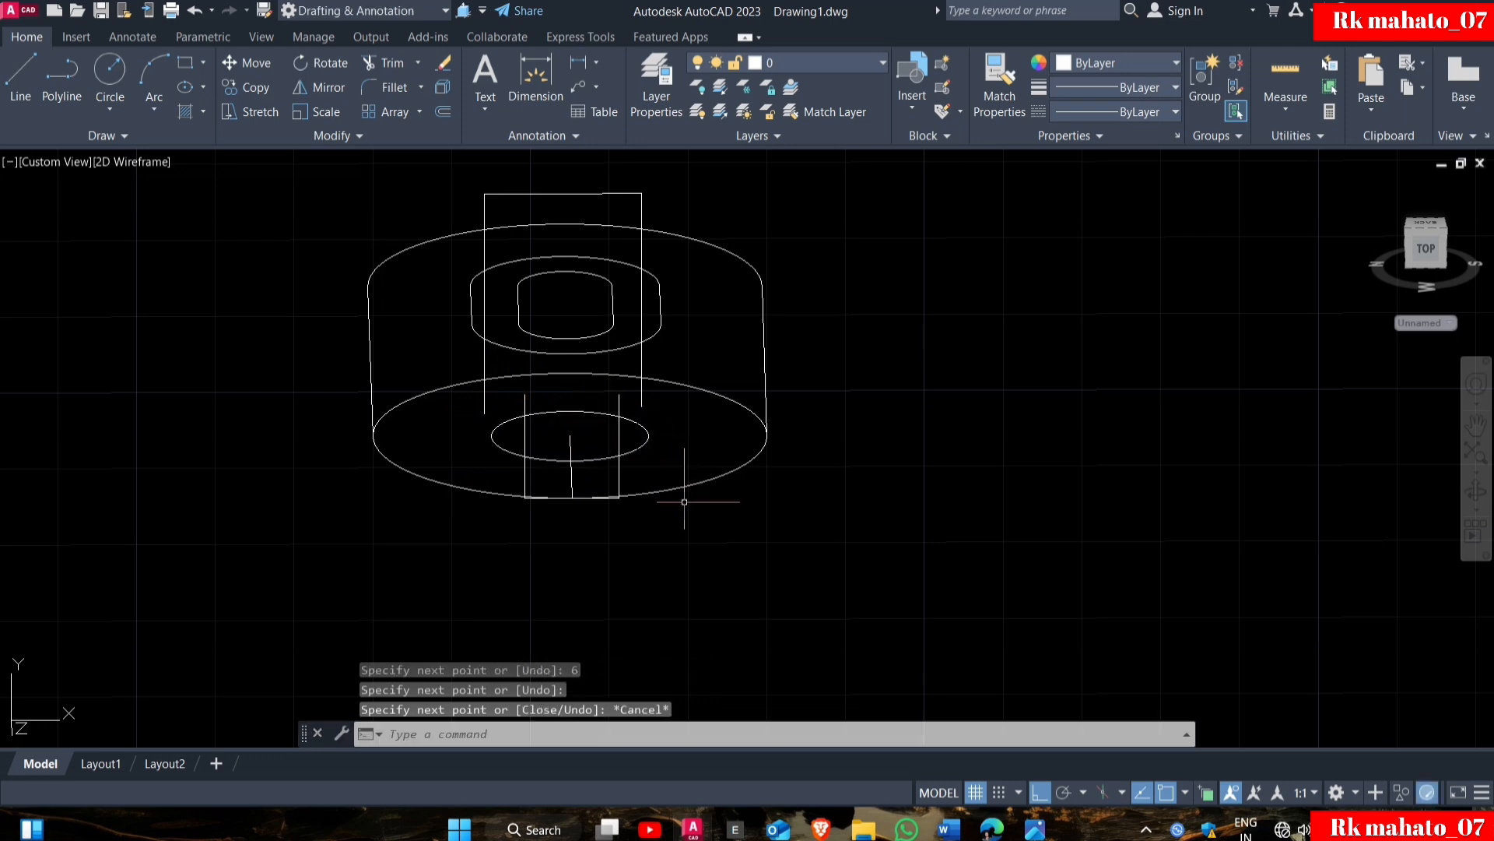
Join the two vertical and two horizontal lines at the large circle's edge into one polyline.
middle_click_drag(680, 496, 591, 507, "shift")
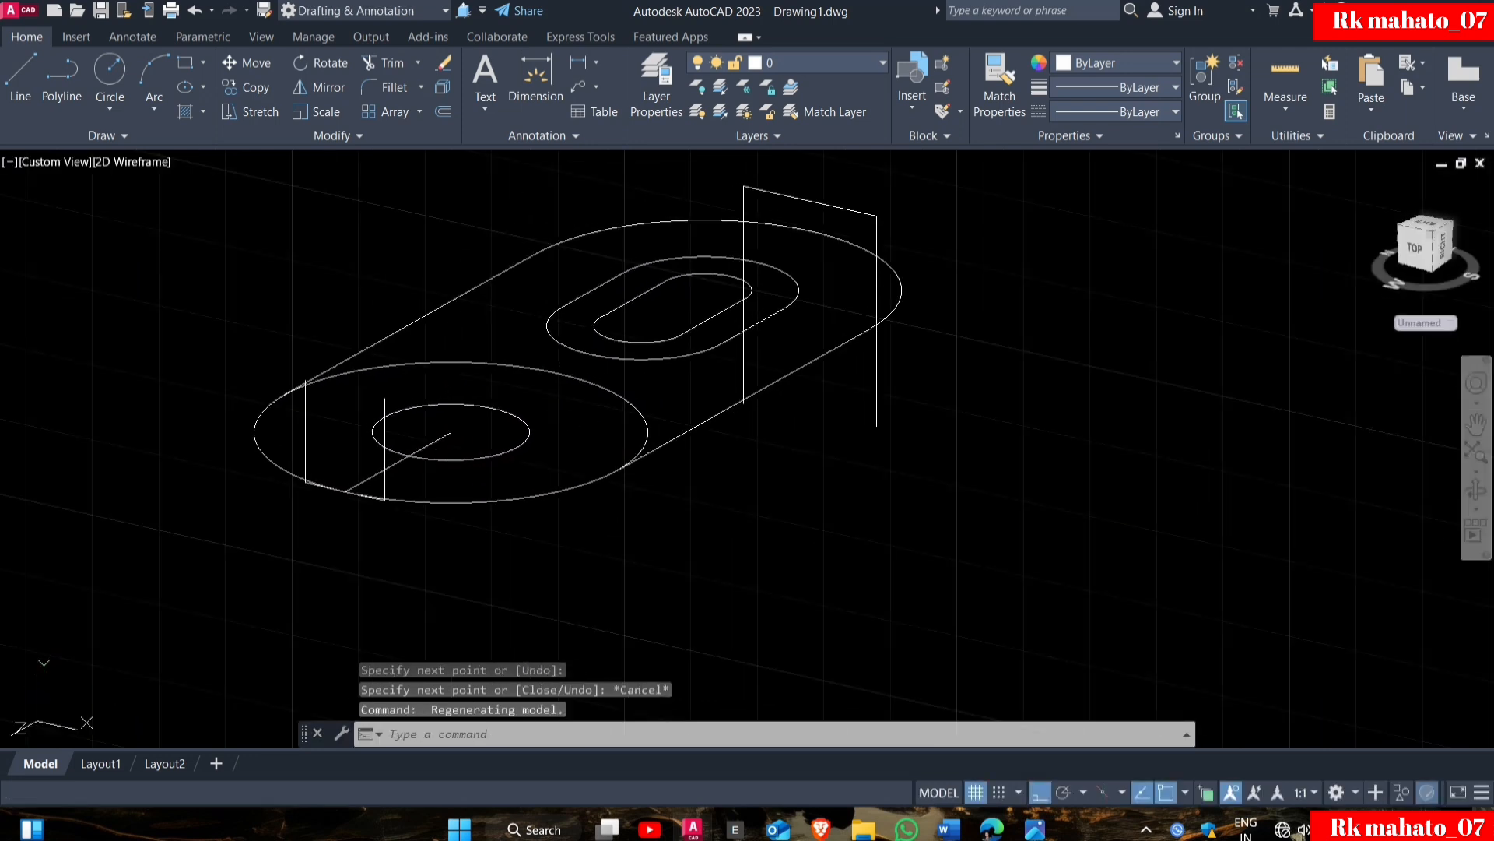
left_click(385, 442)
left_click(306, 445)
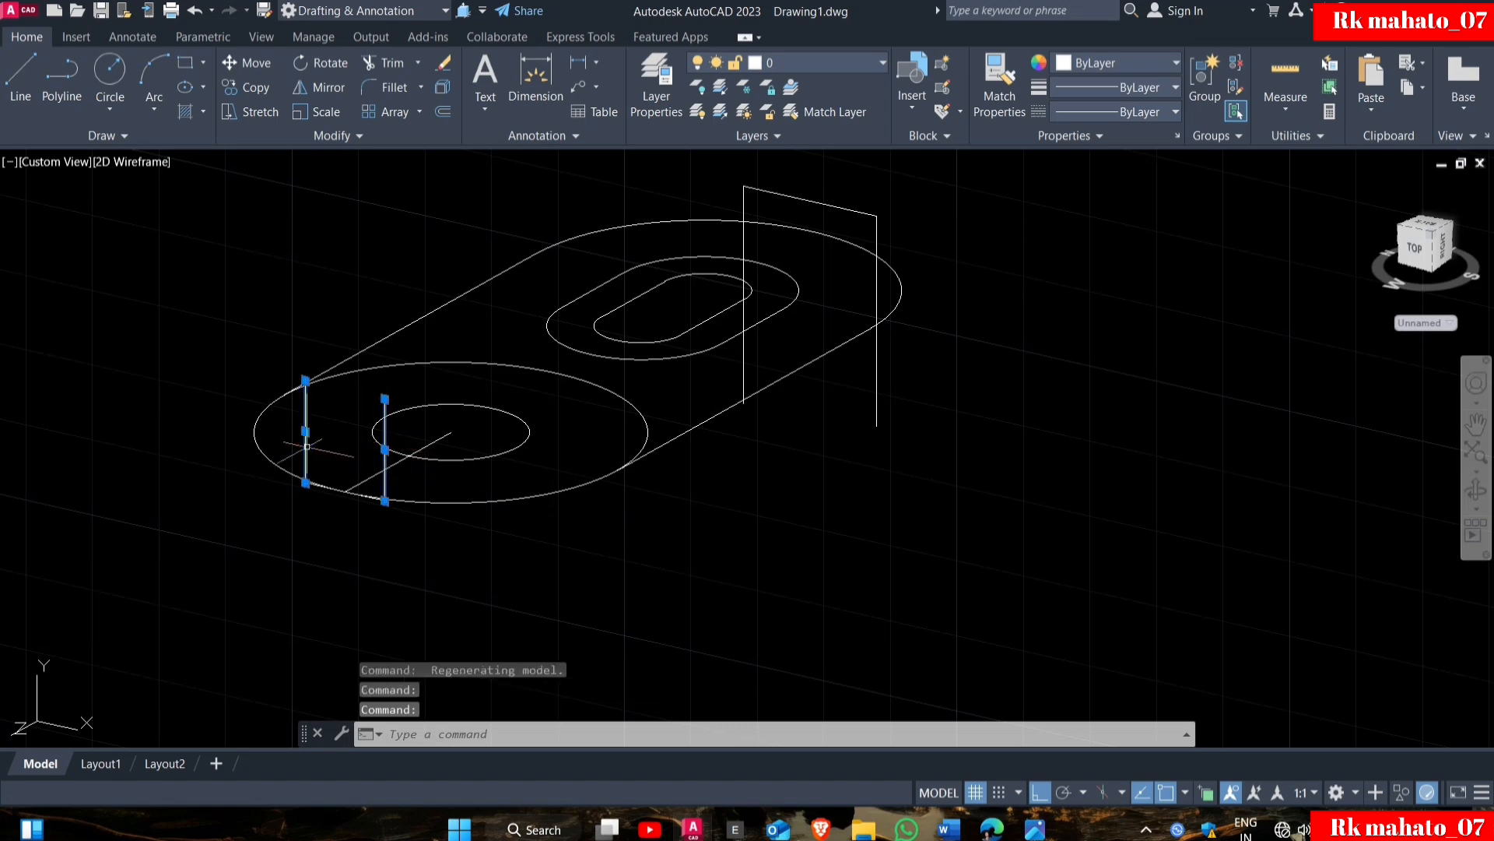
scroll(329, 504, "up", 3)
left_click(308, 446)
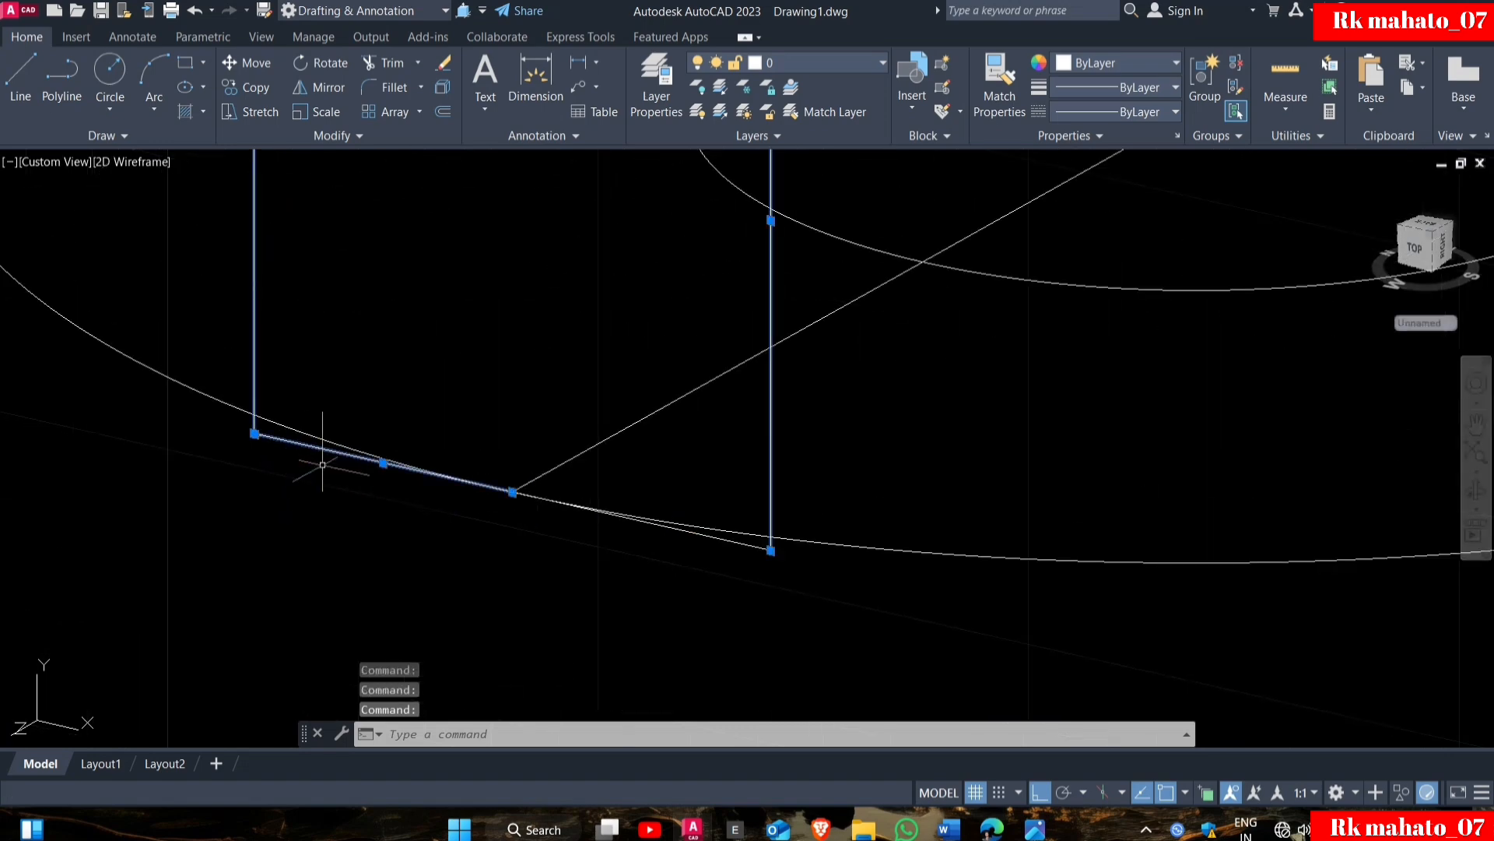
scroll(674, 541, "down", 6)
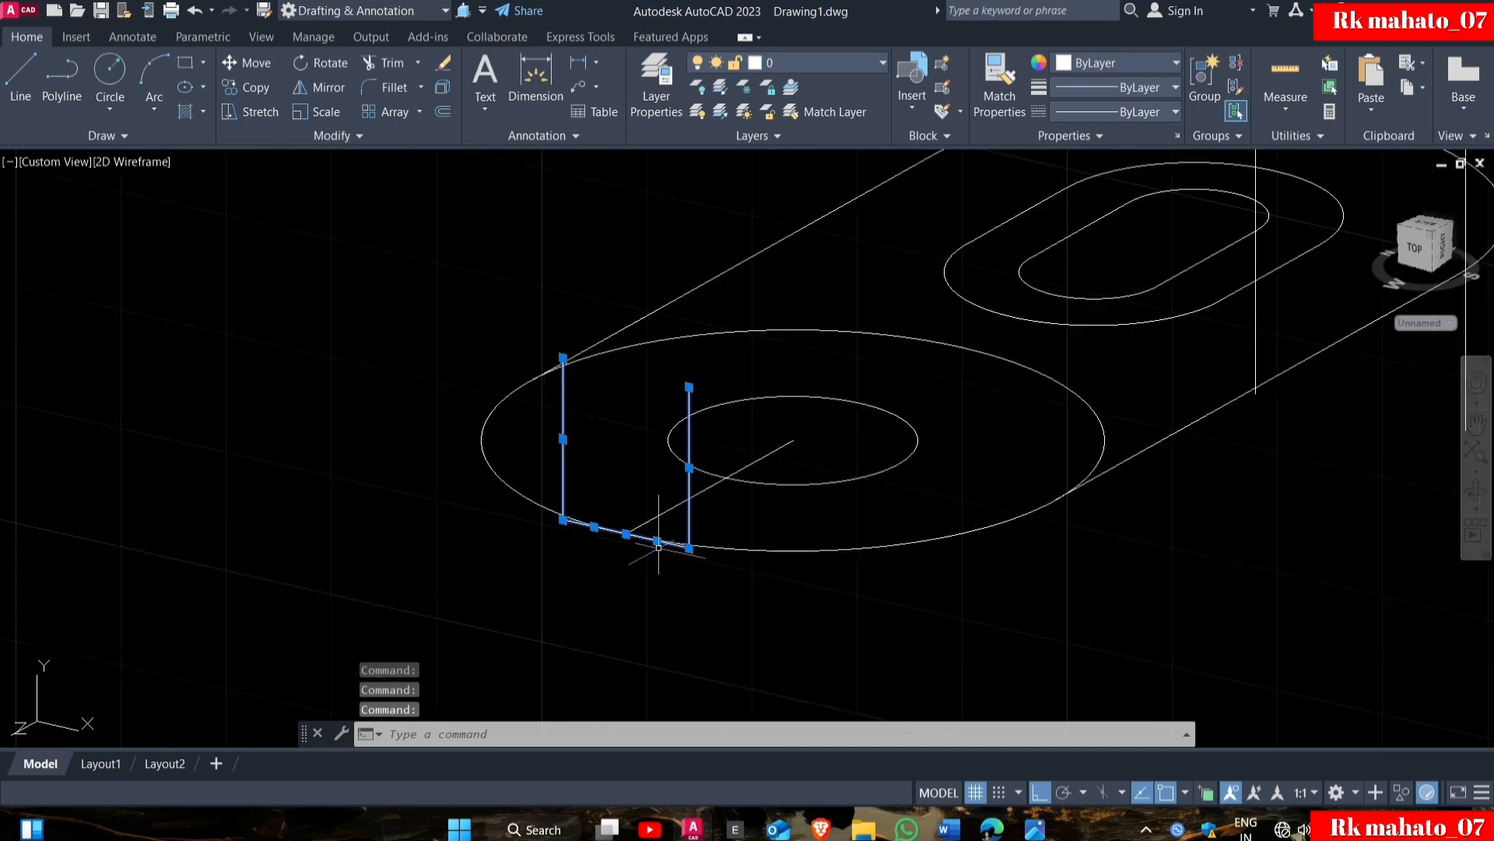
type("J")
key("Return")
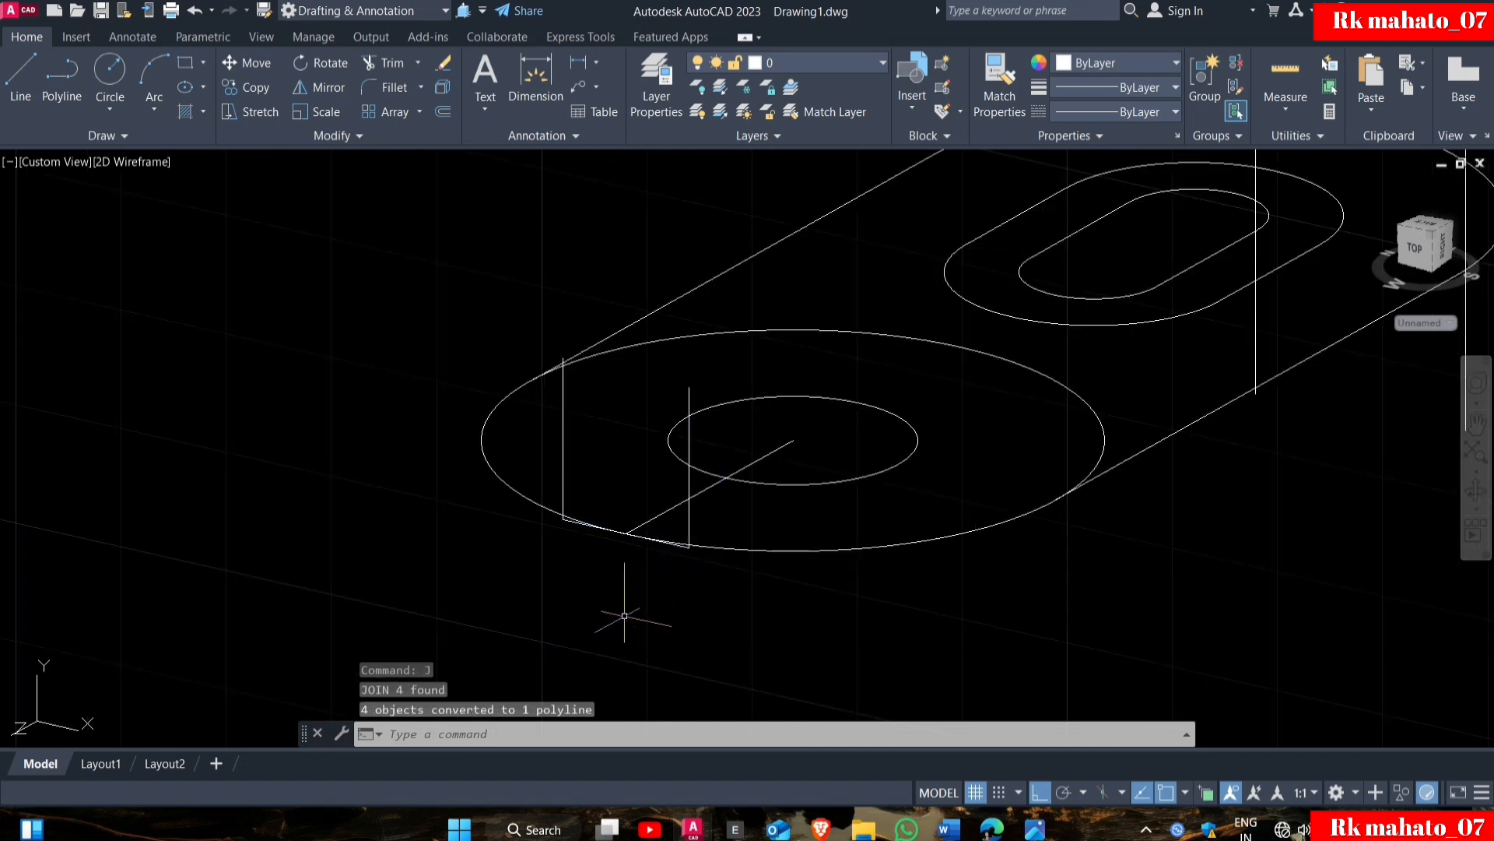
Move the joined U-shaped polyline 26 units vertically upward, using the midpoint of its lower edge as the base point.
left_click(680, 512)
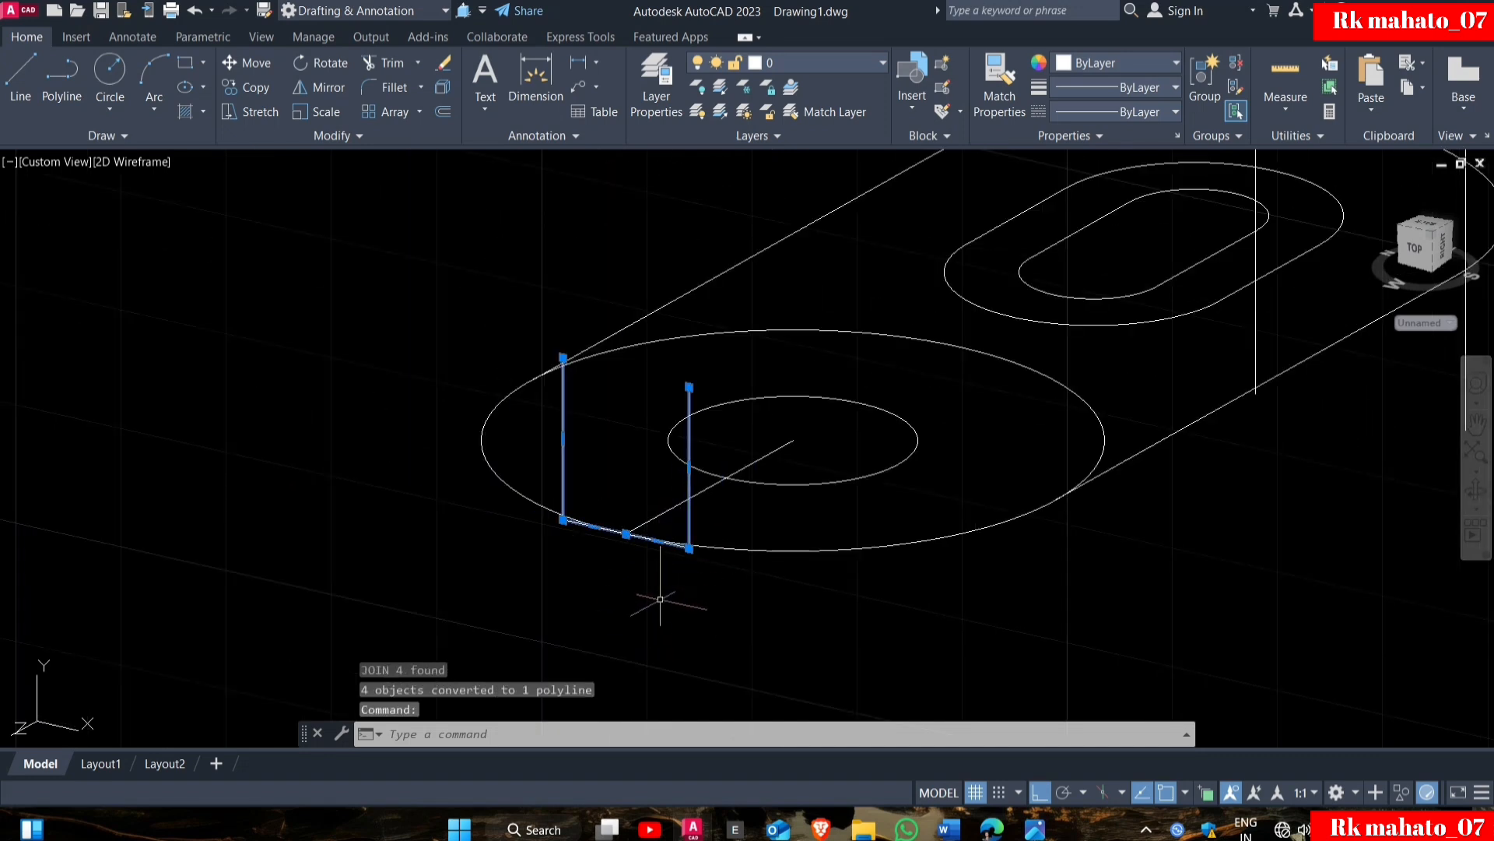
type("m")
key("Return")
left_click(626, 534)
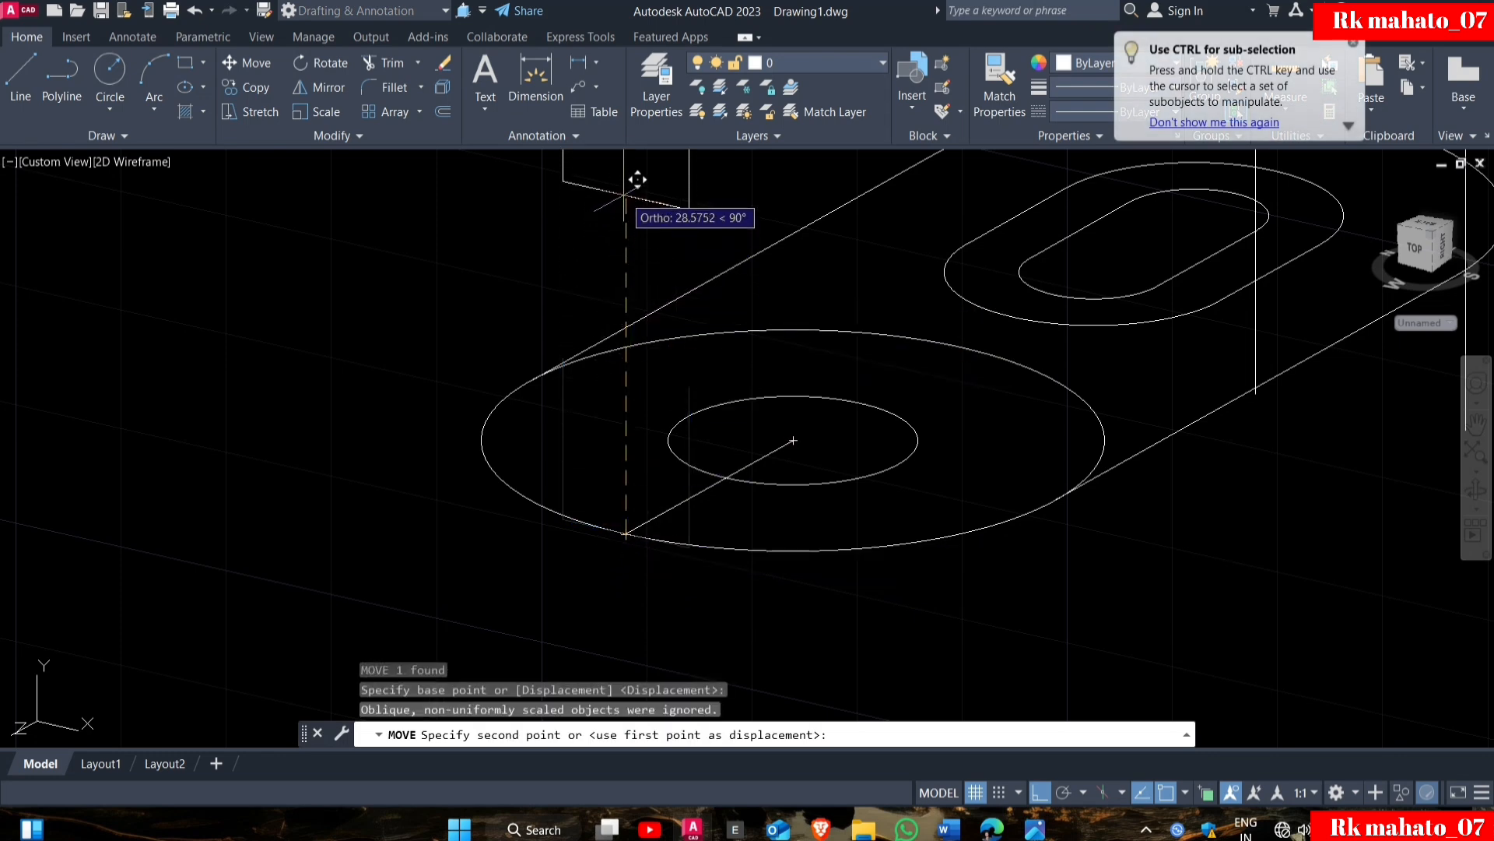
type("26")
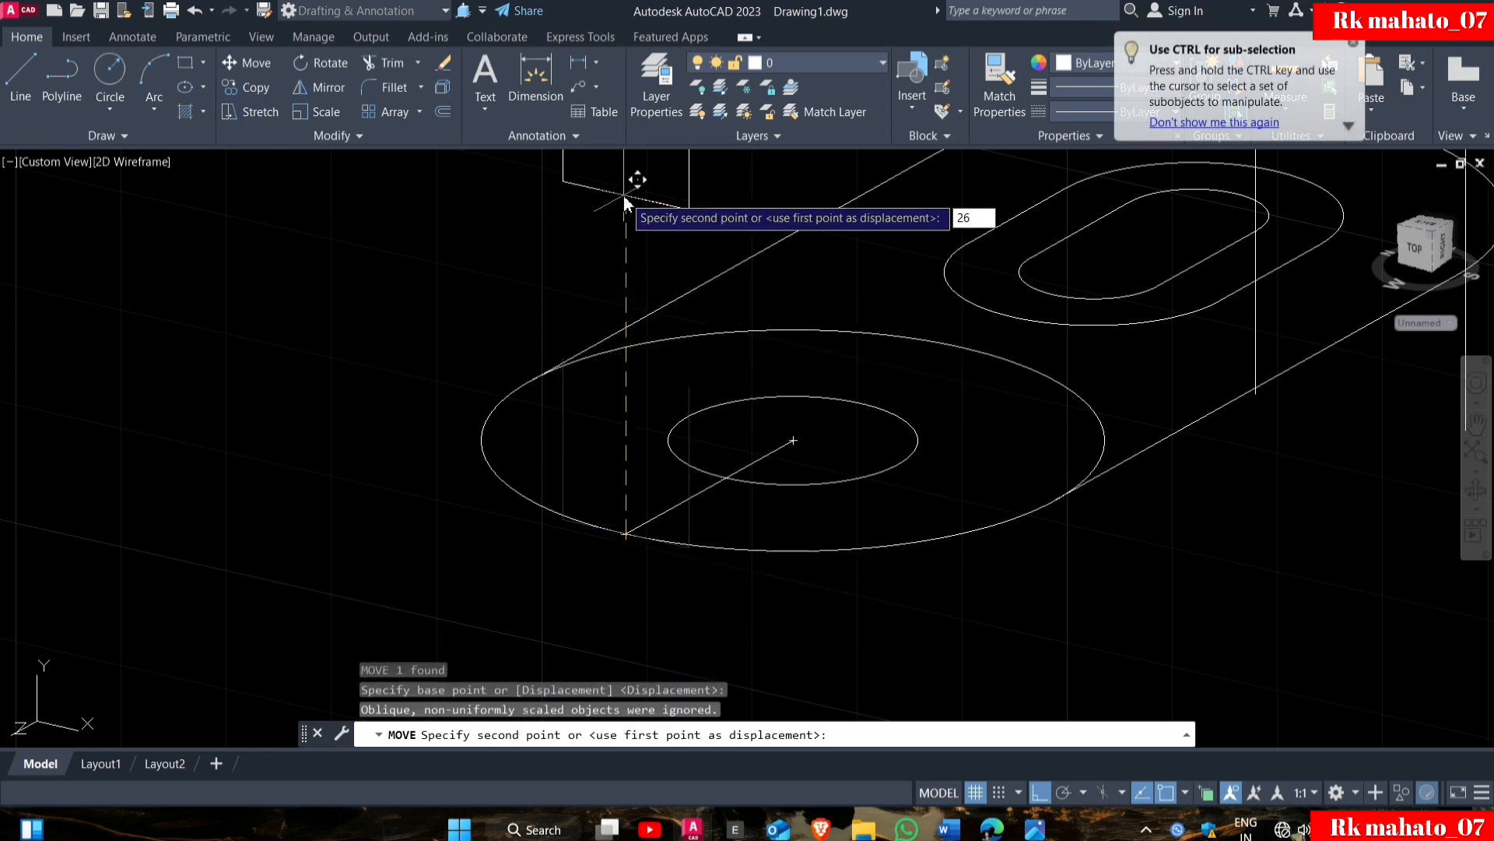
key("Return")
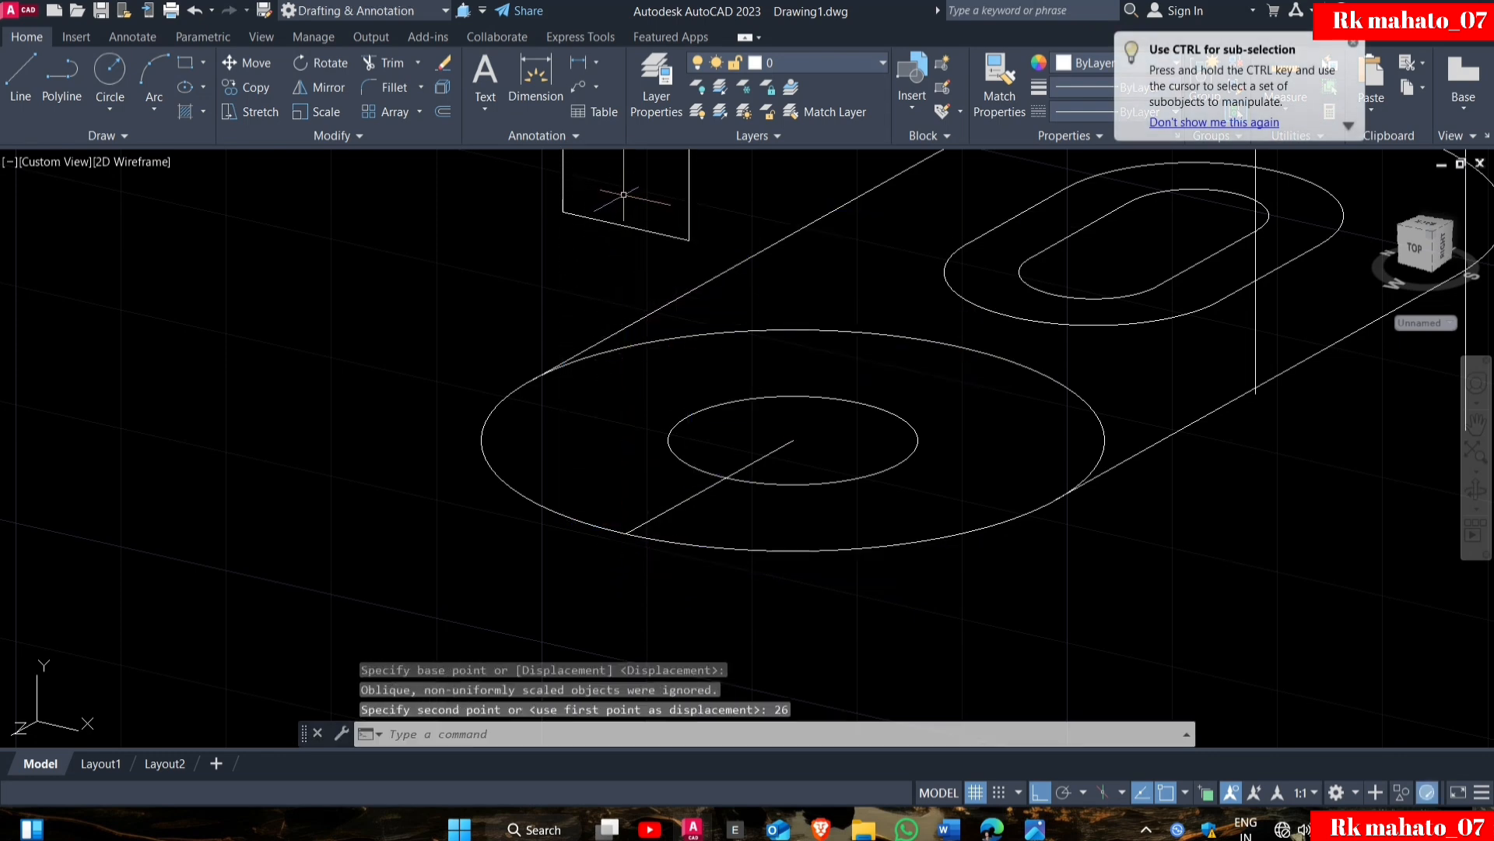
Erase the radial helper line running from the centre of the concentric circles to the outer circle.
left_click(700, 495)
key("Delete")
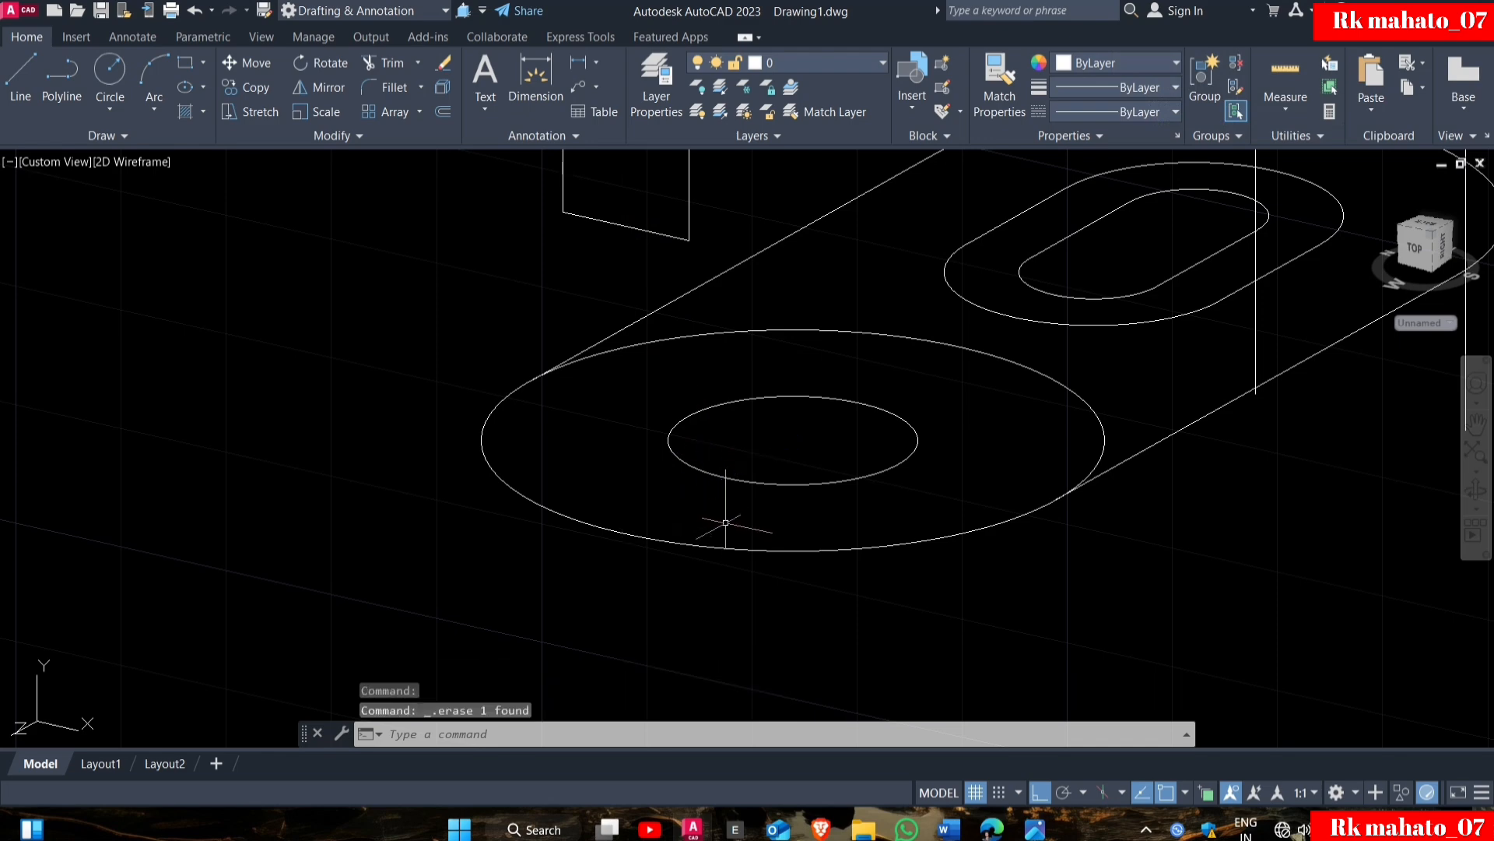
scroll(727, 513, "down", 4)
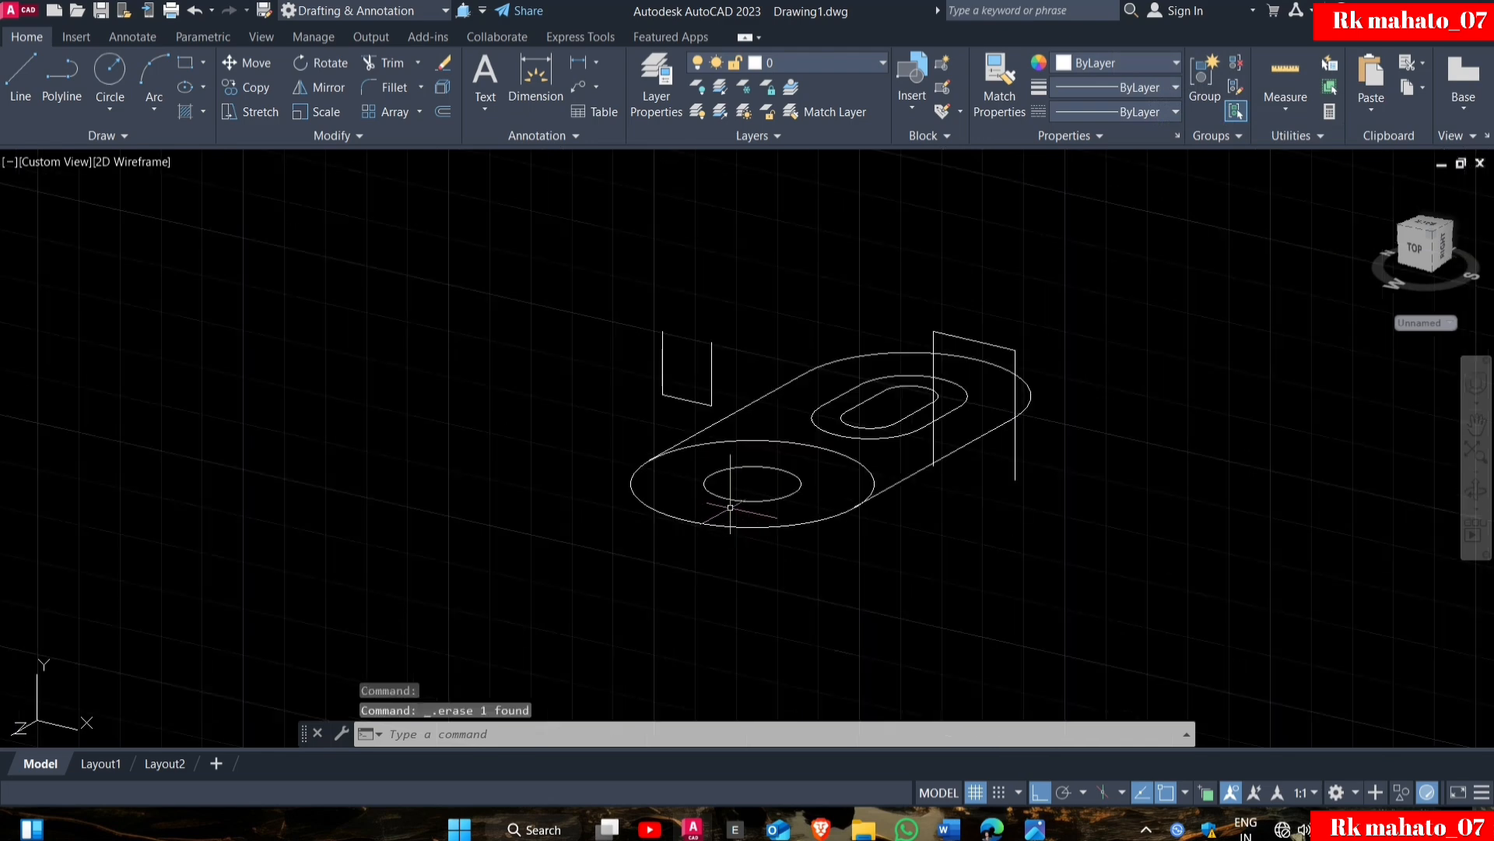
Return to the Top plane, show the drawing in SW Isometric view, and switch the workspace to 3D Modeling.
middle_click_drag(801, 500, 727, 537, "shift")
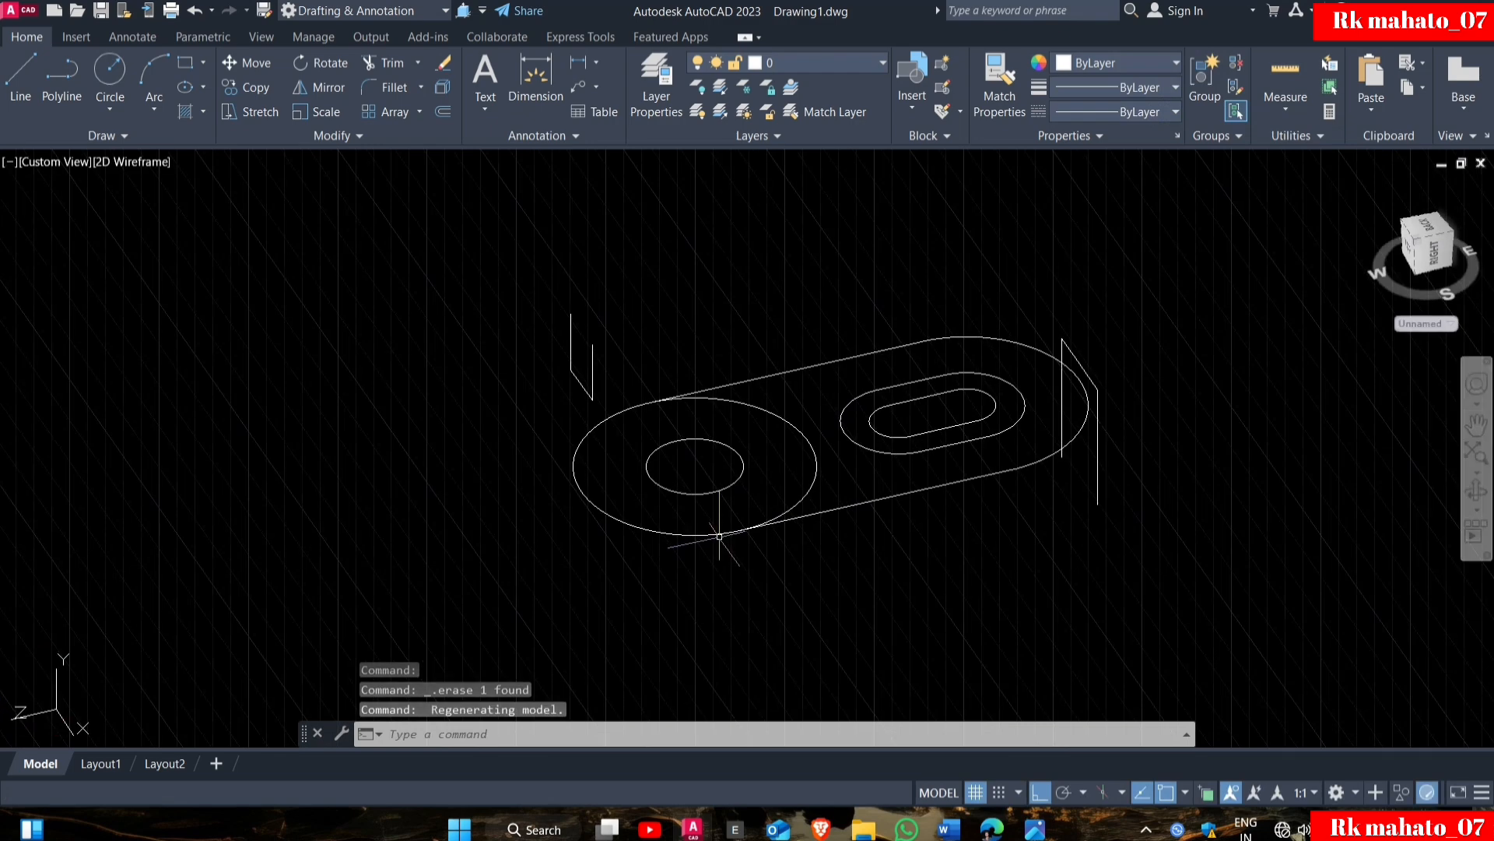
left_click(39, 167)
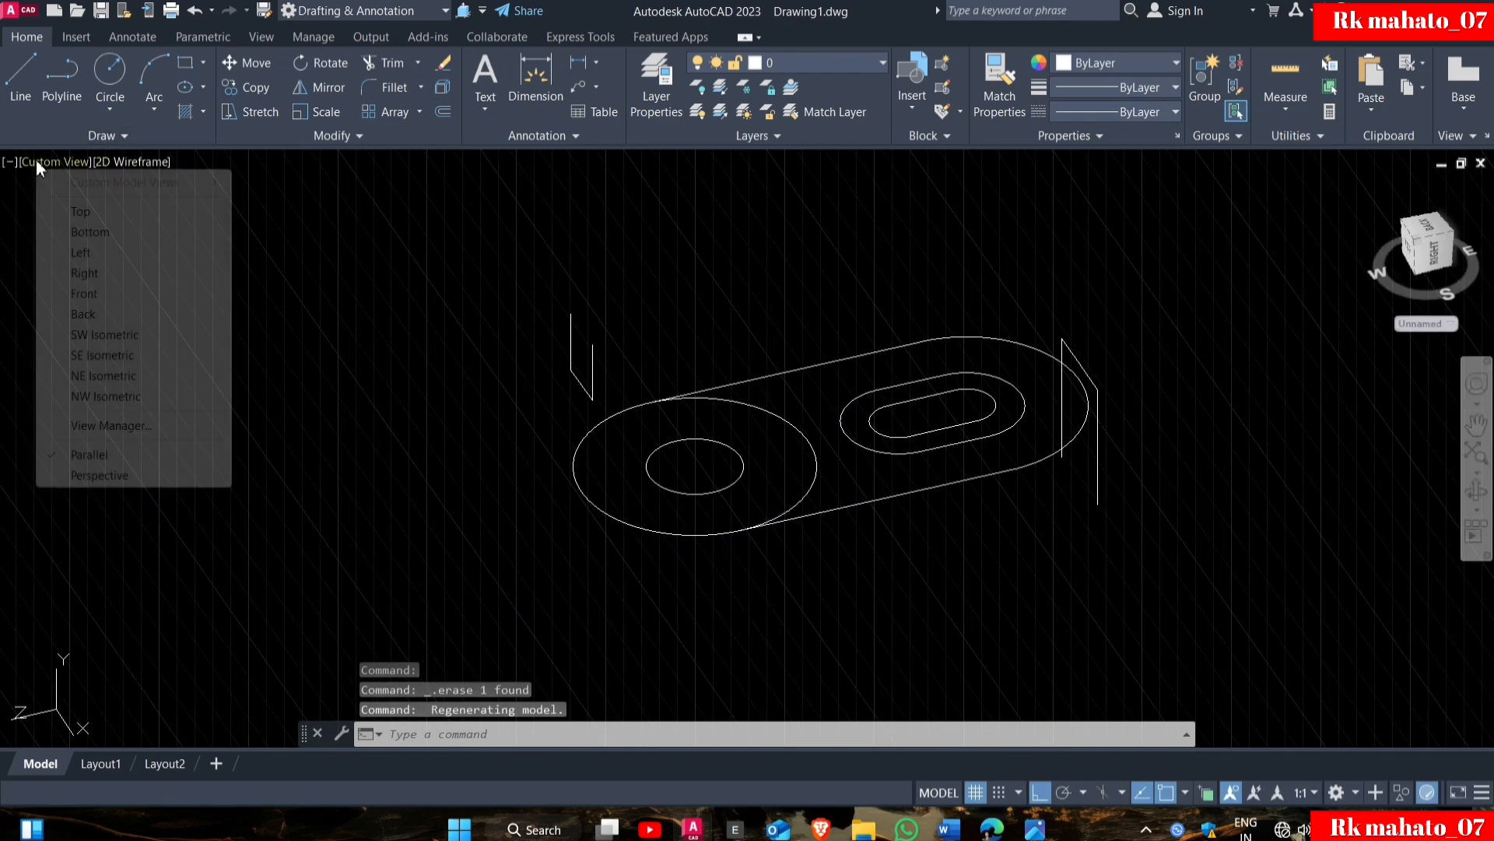
left_click(70, 207)
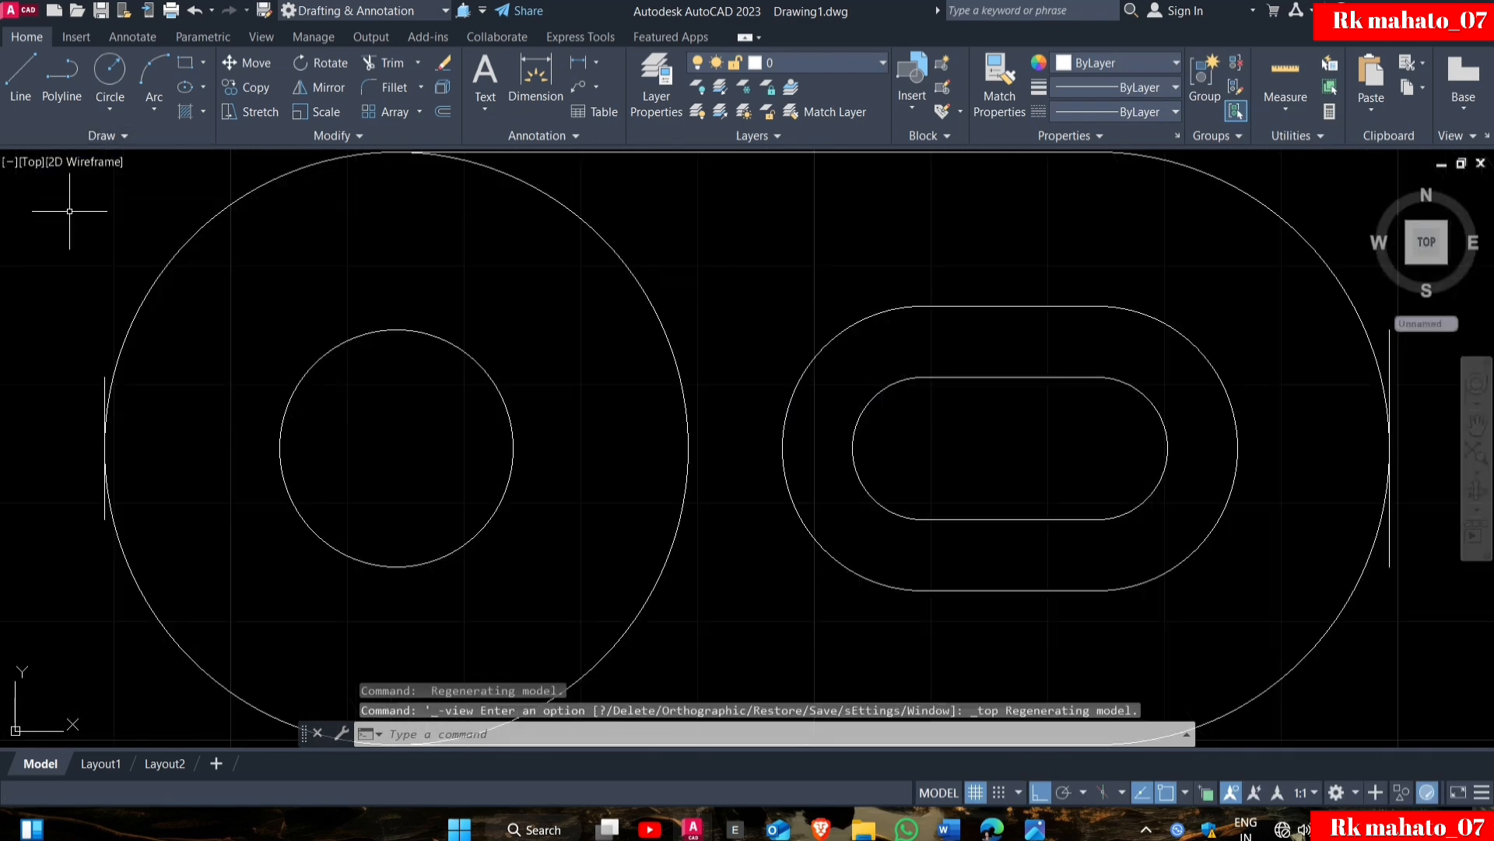
left_click(1408, 260)
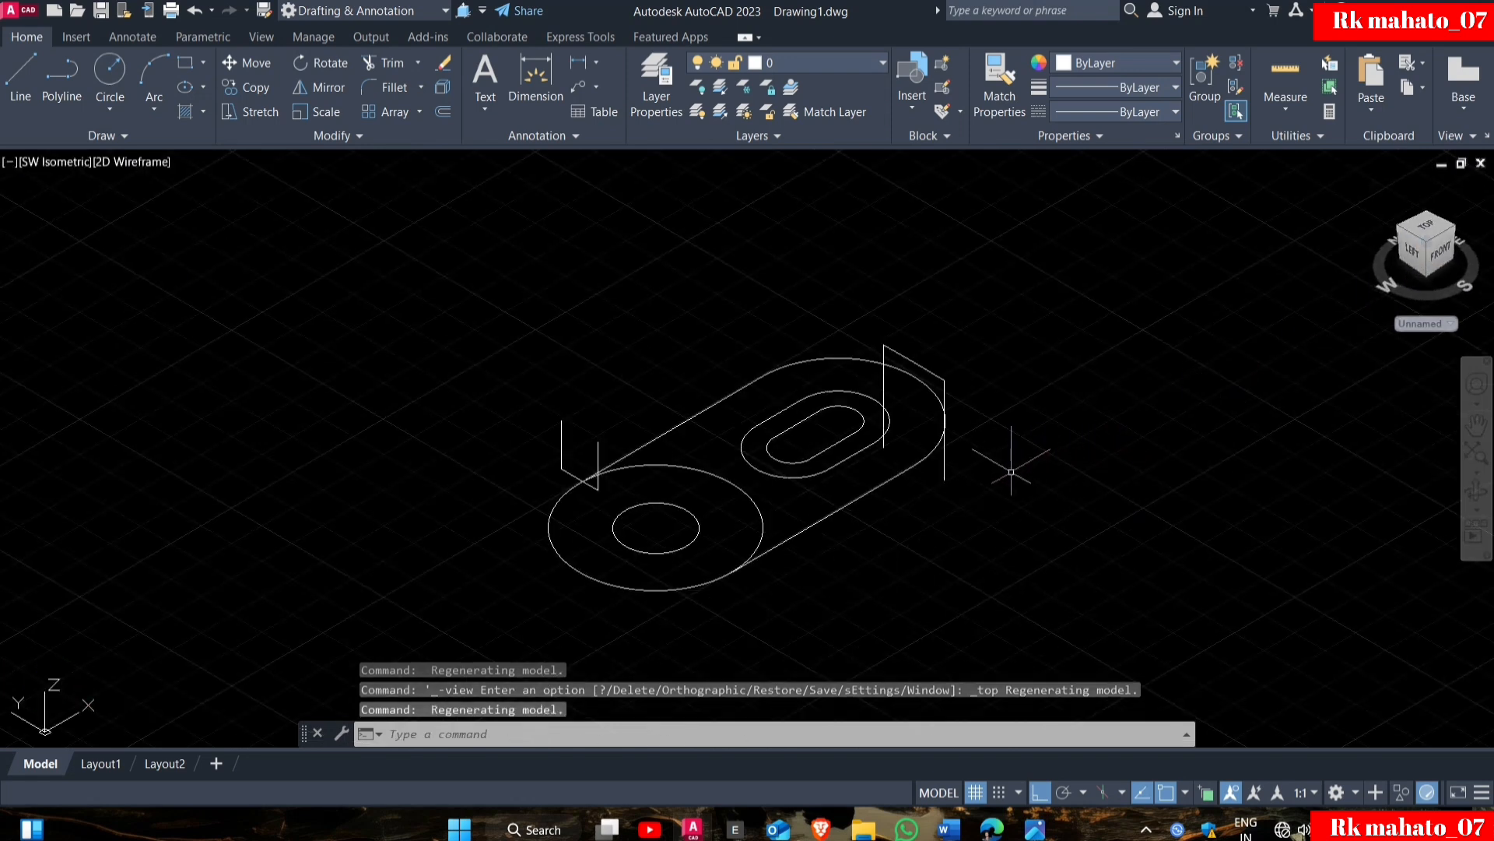
left_click(351, 10)
left_click(351, 72)
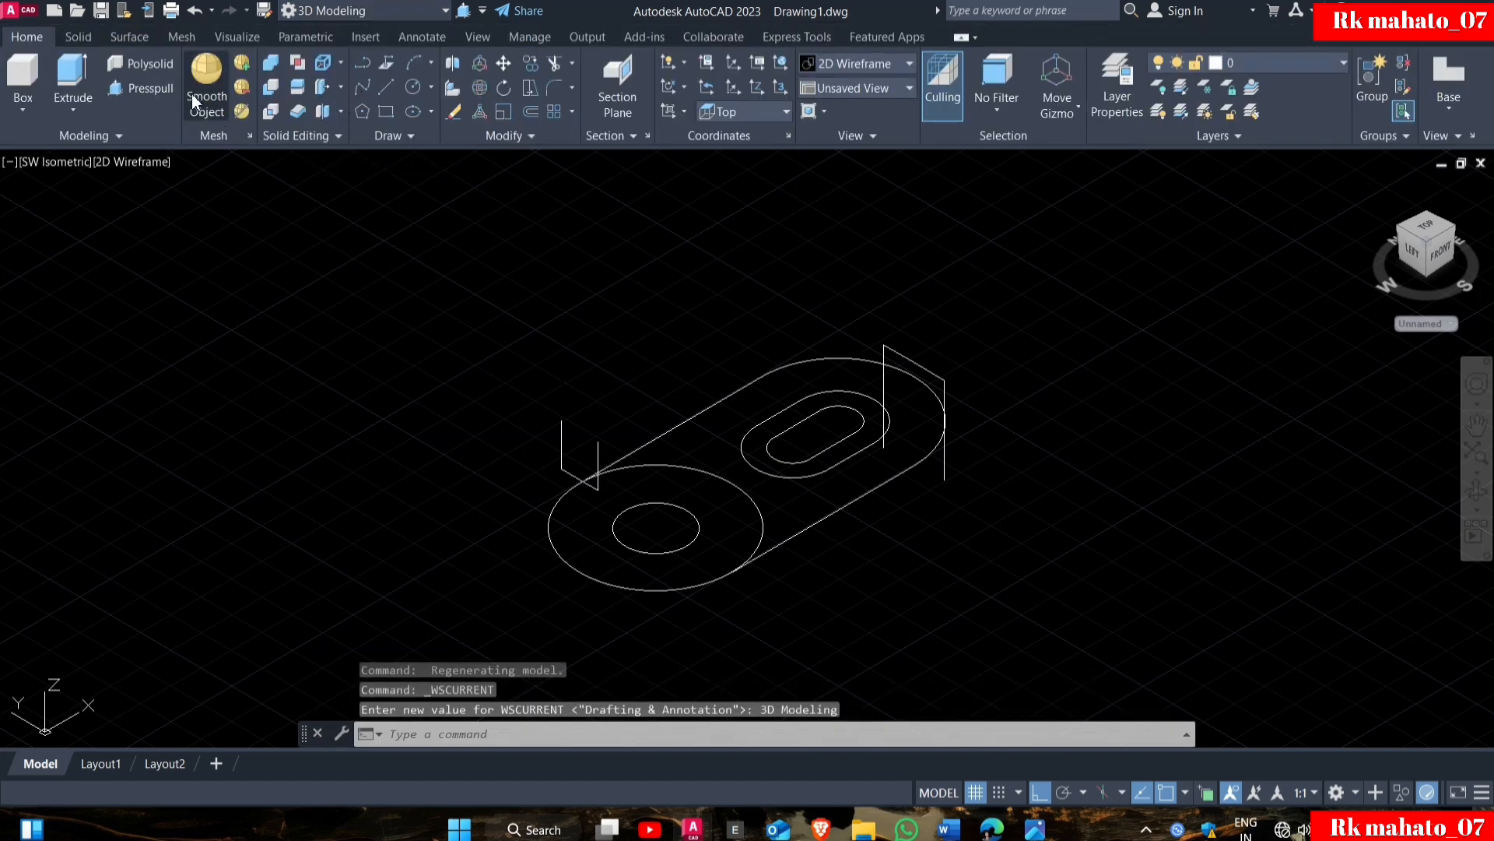
Presspull the band between the two slot outlines to a height of 14 and the surrounding plate area to a height of 10.
left_click(153, 87)
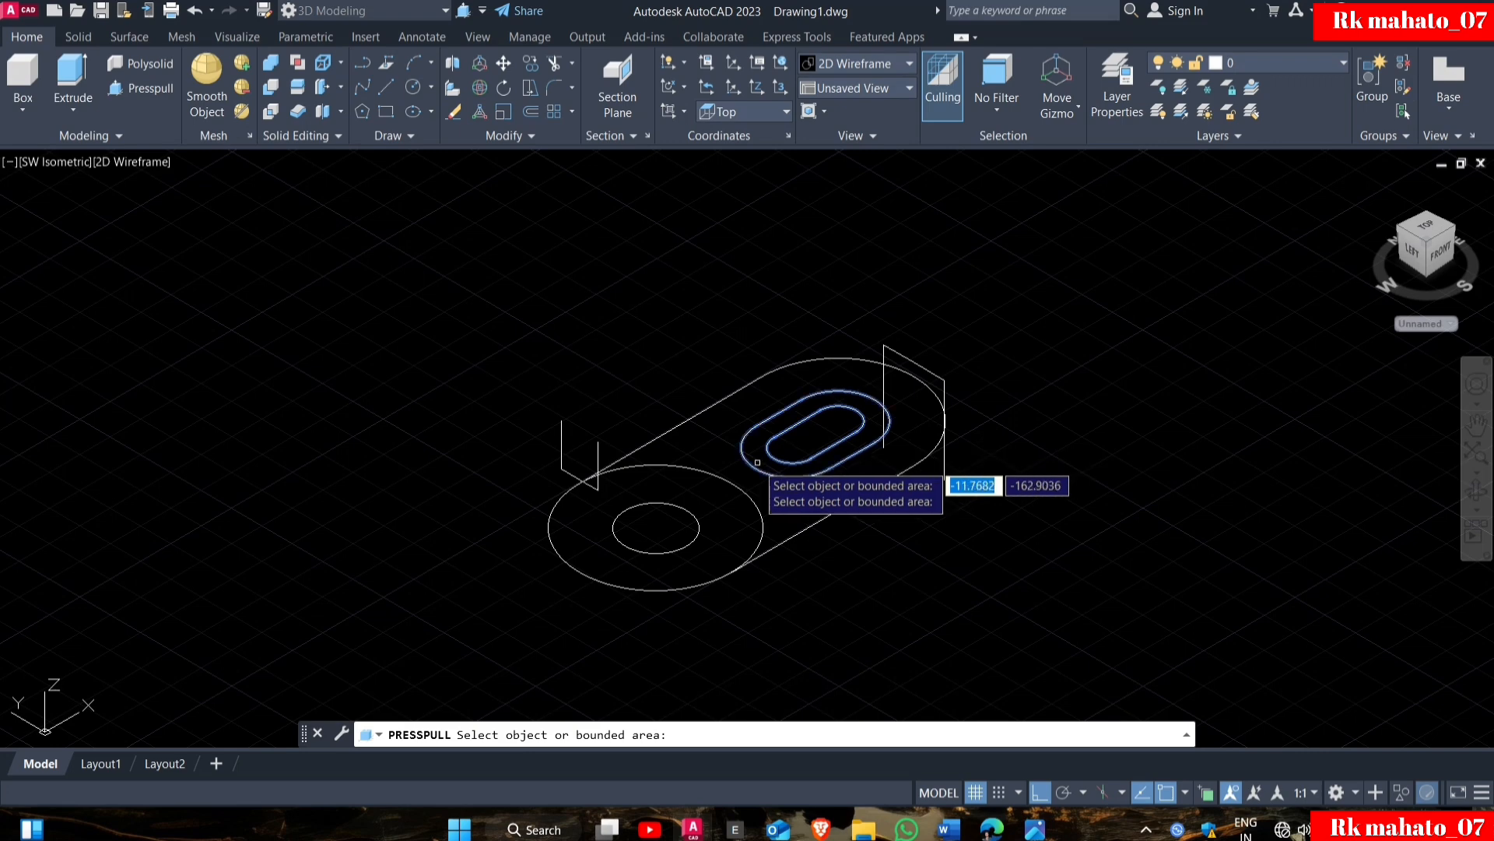
left_click(779, 450)
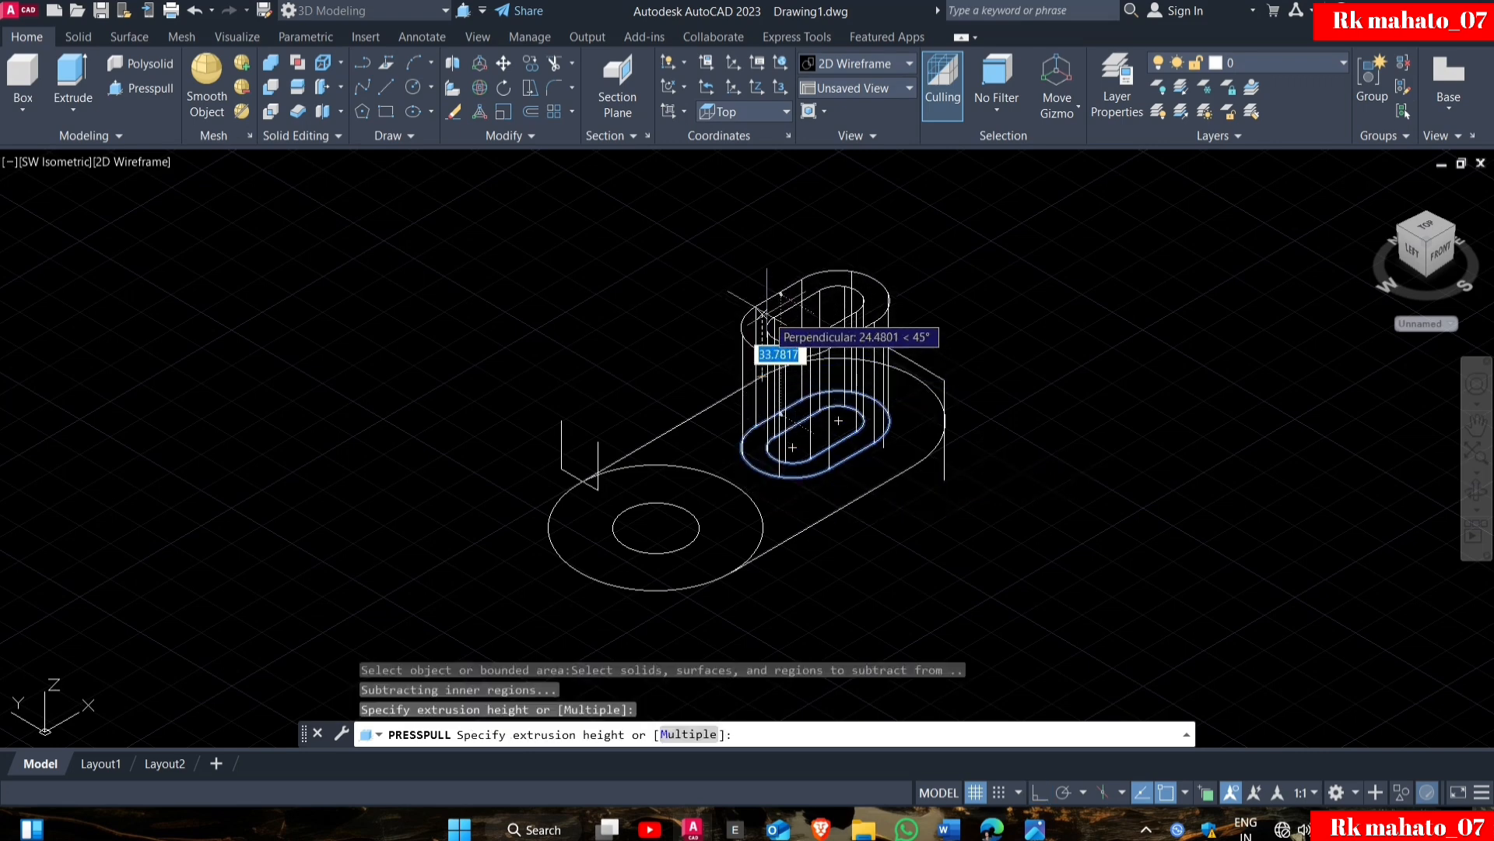
type("14")
key("Return")
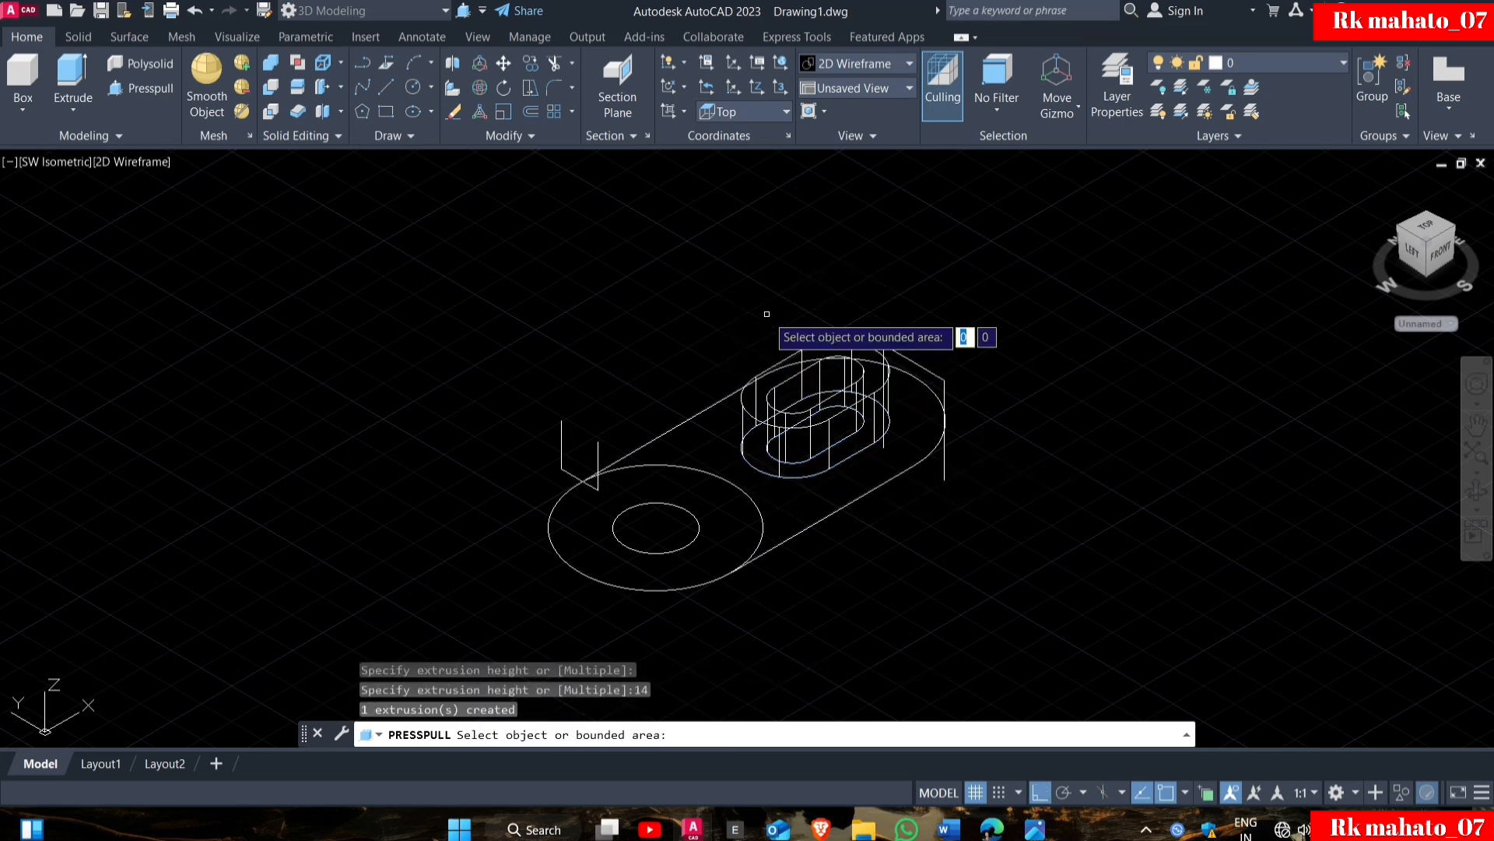
left_click(819, 471)
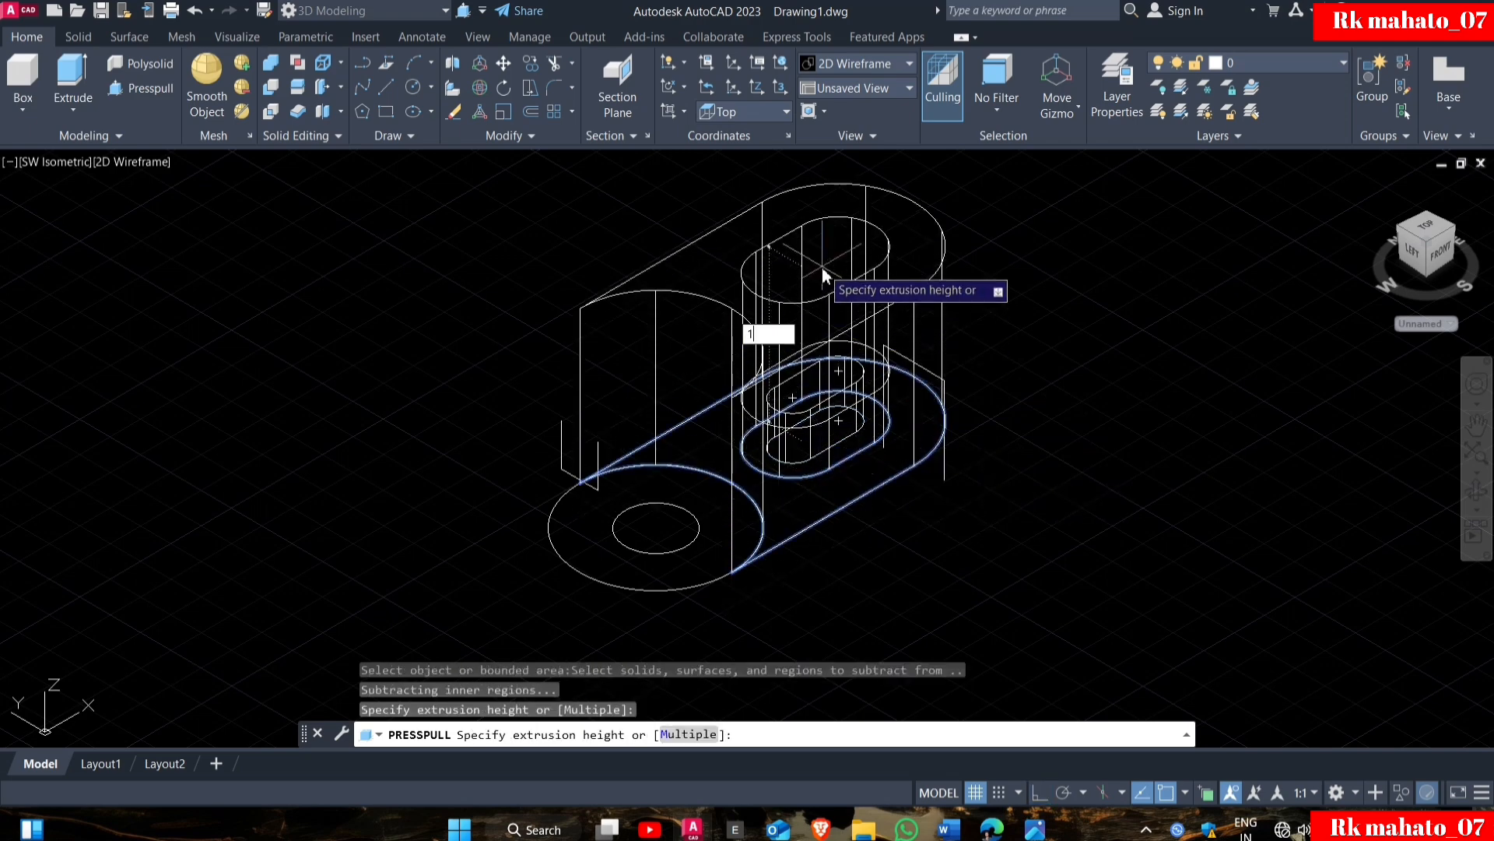
key("Return")
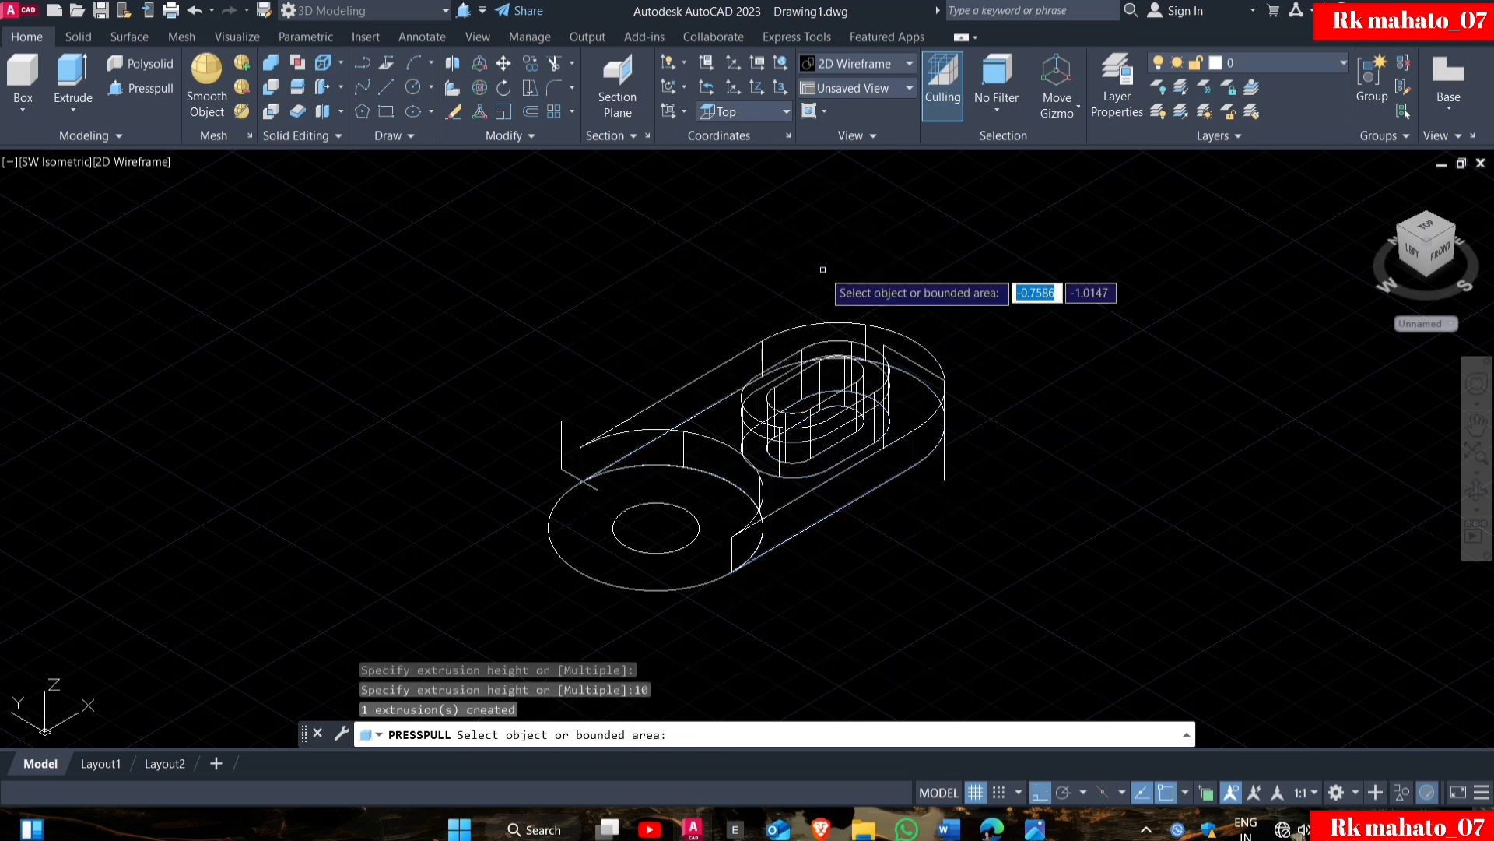
Presspull the ring between the two concentric circles to a height of 32.
left_click(621, 507)
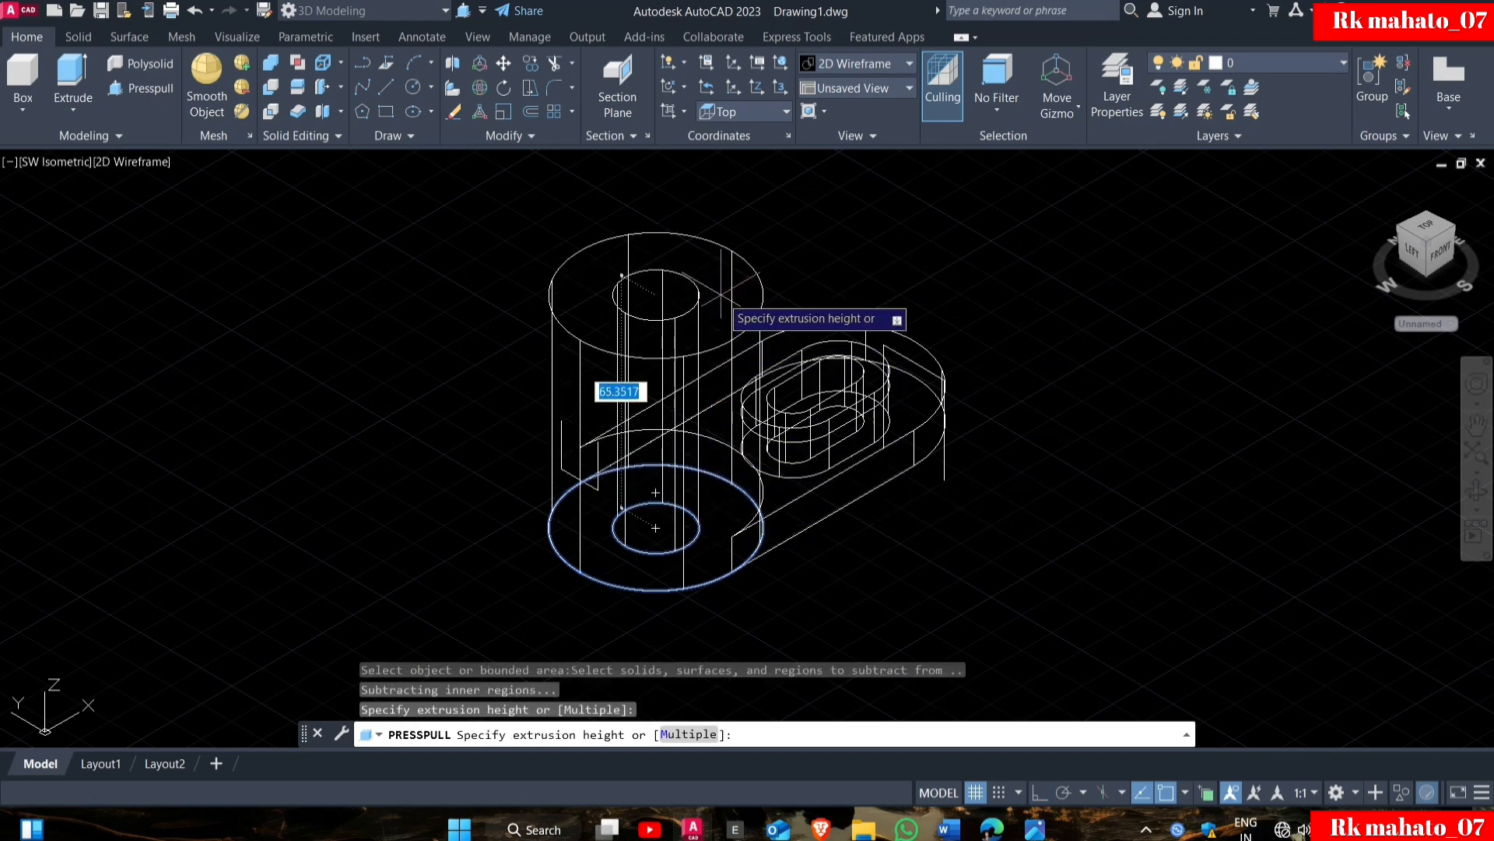
type("32")
key("Return")
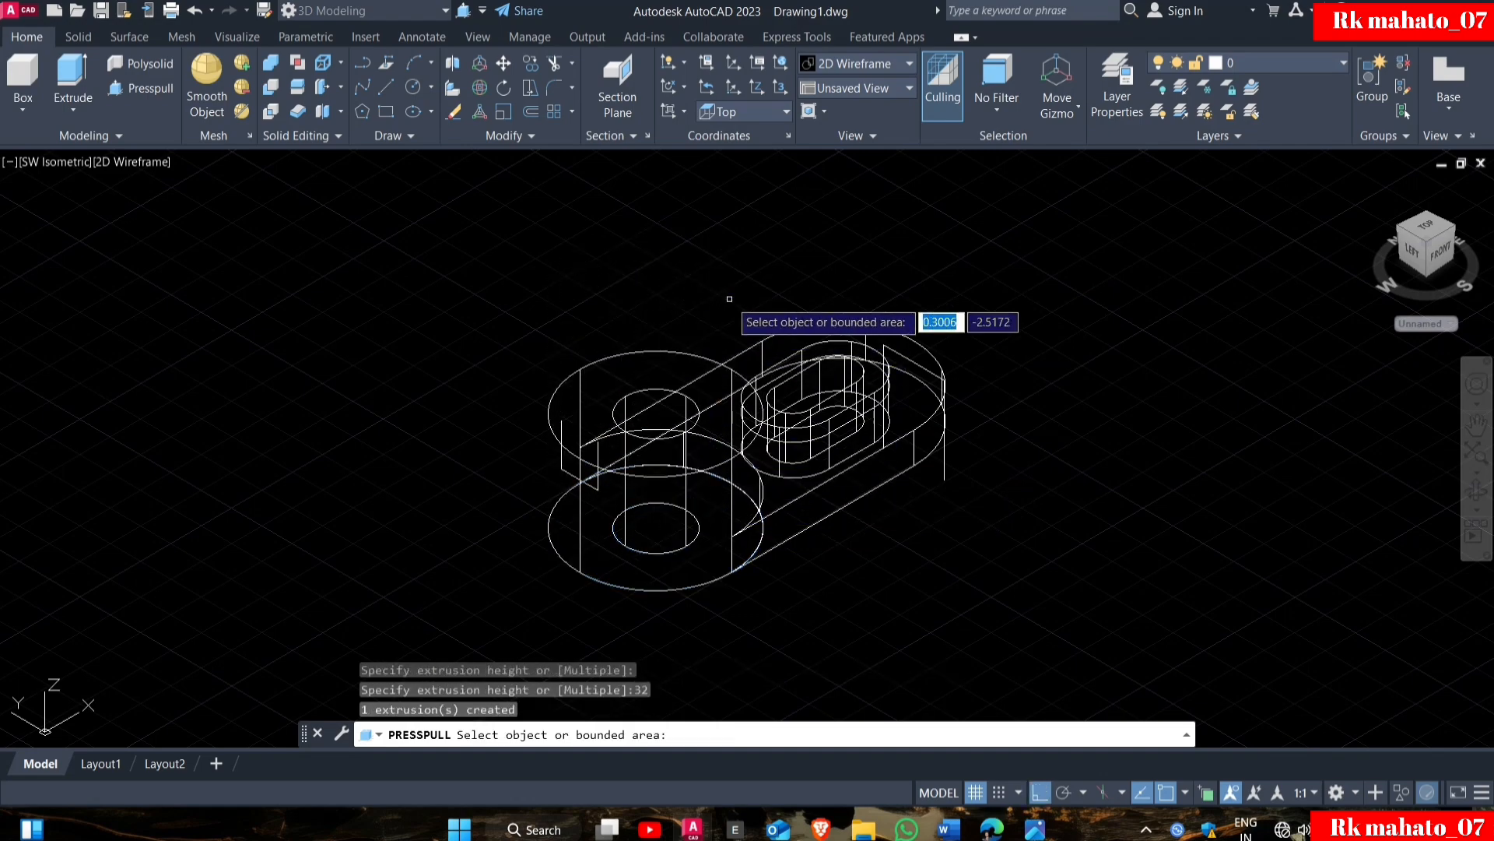
End Presspull and display the link plate in the Realistic visual style from a custom 3D view.
middle_click_drag(734, 296, 669, 303, "shift")
key("Escape")
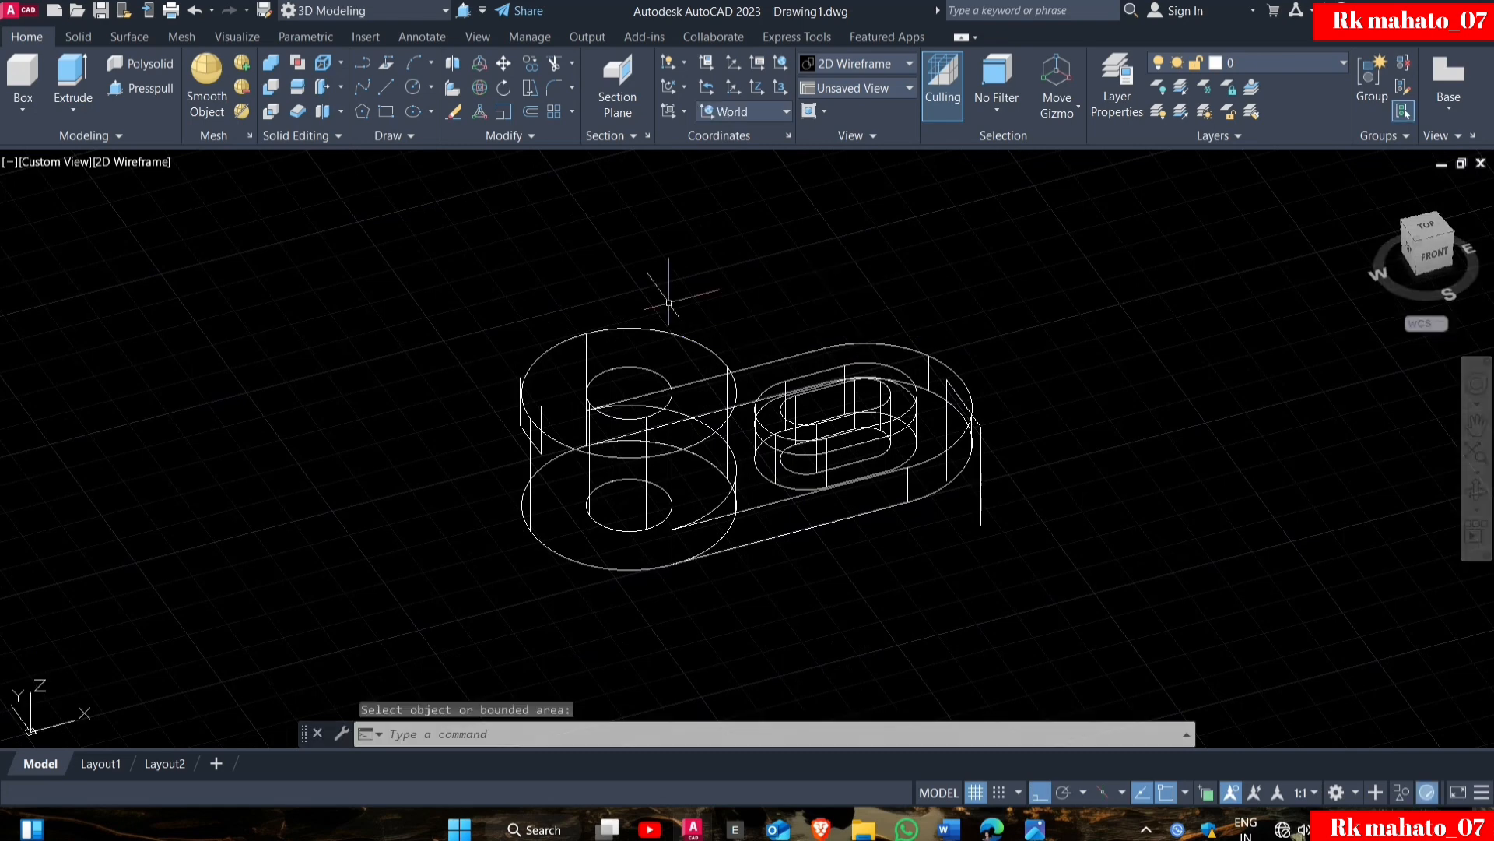
left_click(129, 165)
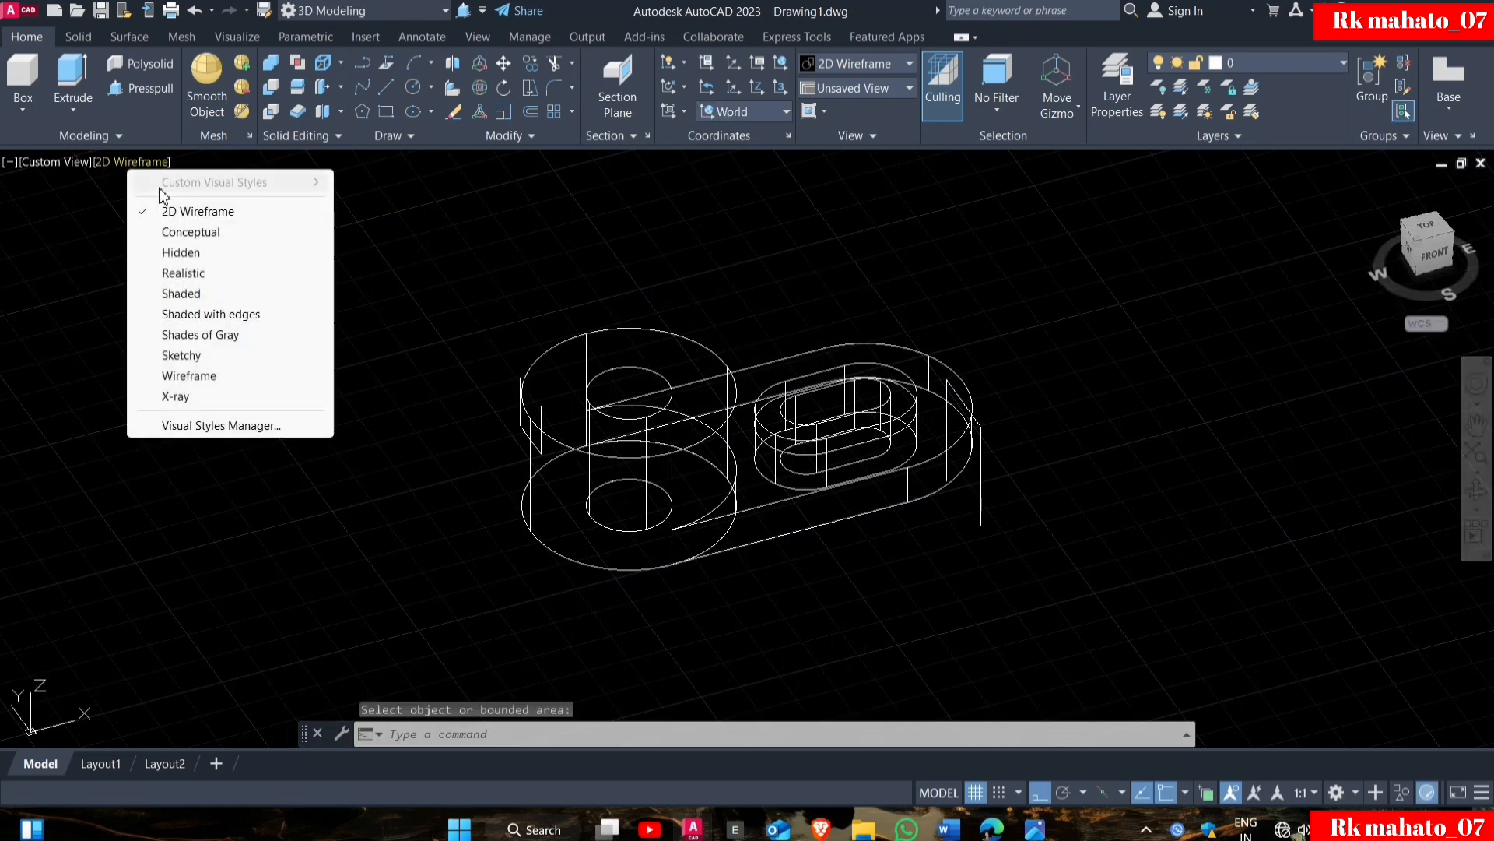
left_click(172, 272)
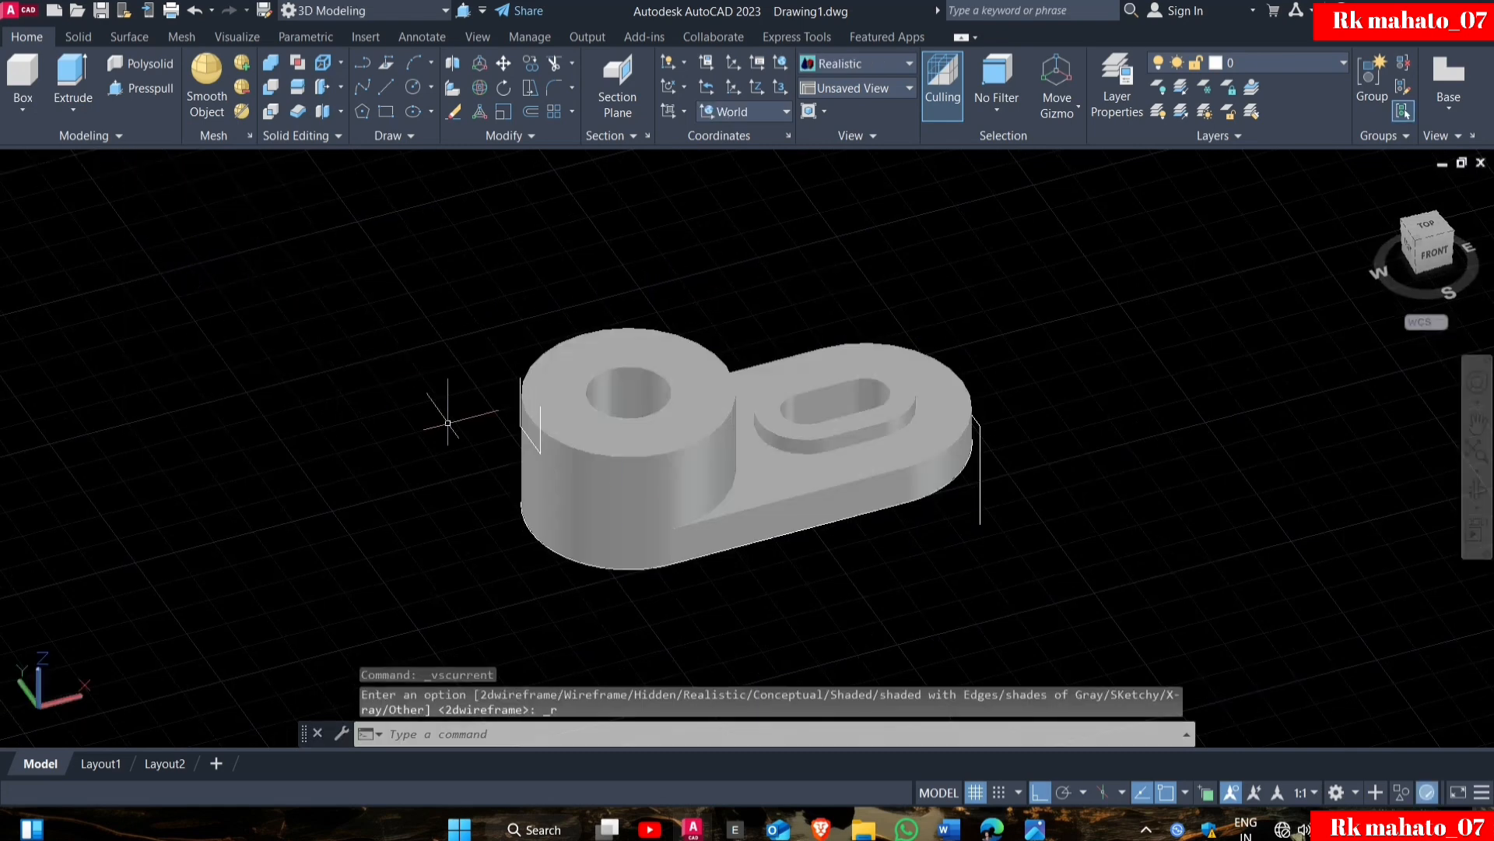
Extrude the upright groove profile at the ring end into a surface about 133 long, passing over the plate beyond its far end.
left_click(137, 38)
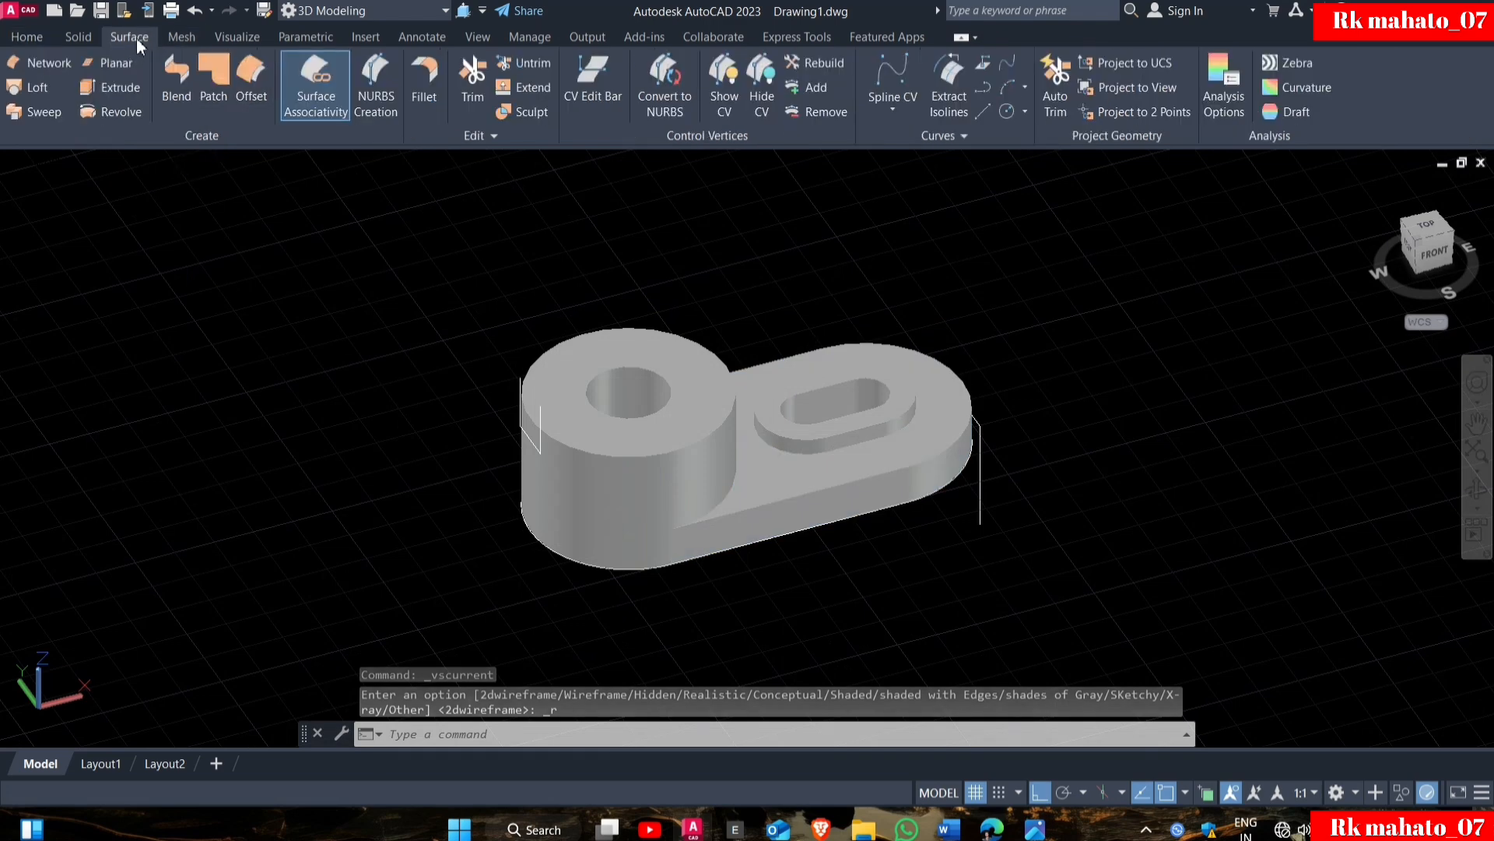
left_click(127, 93)
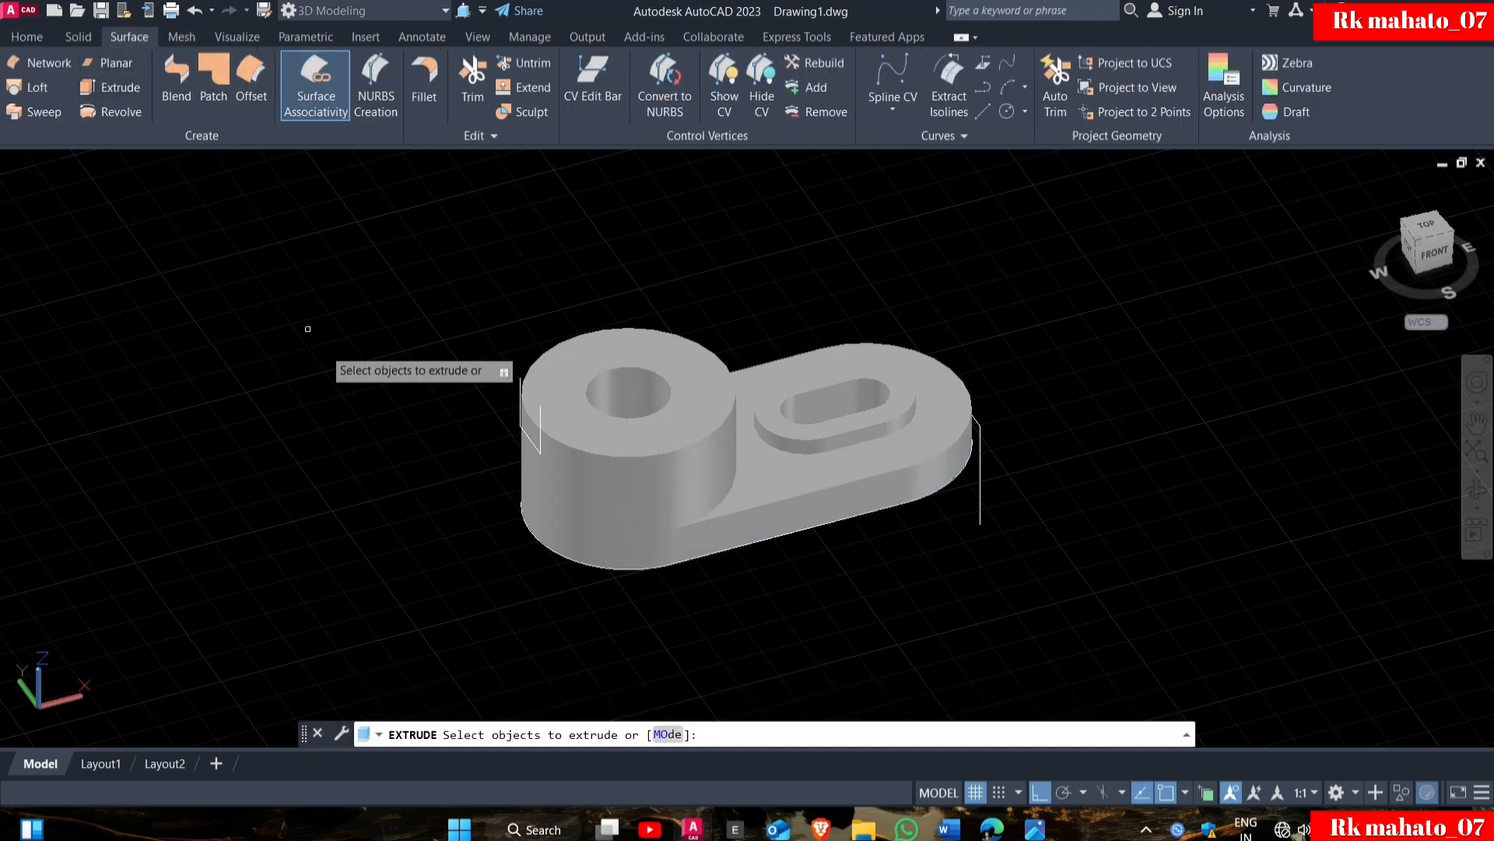
left_click(520, 377)
key("Return")
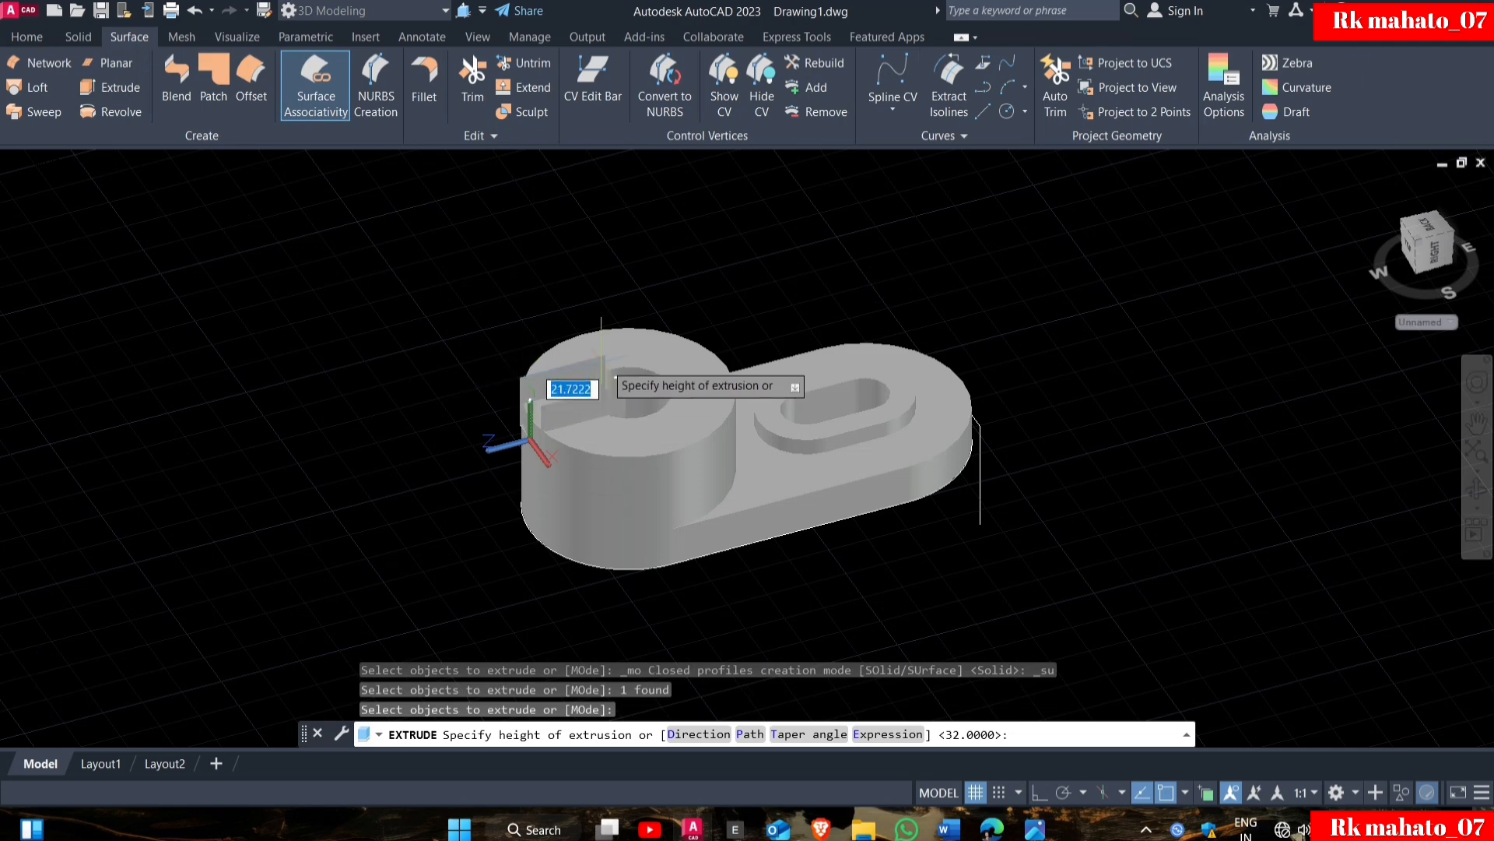
left_click(1056, 299)
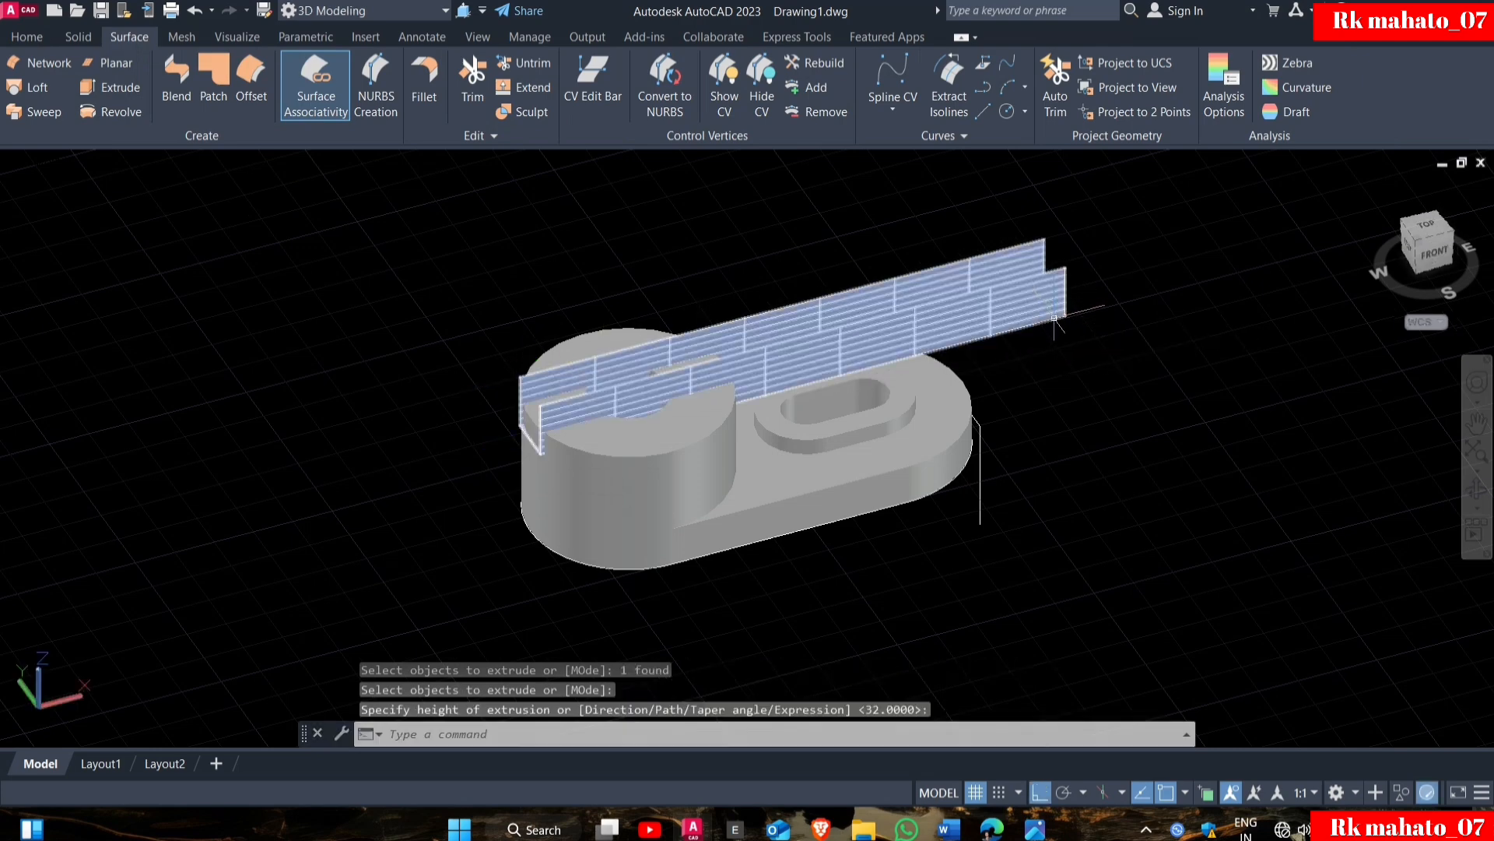
Extrude the channel profile at the slotted end into a surface of the same height, running under the plate past the ring end.
key("Return")
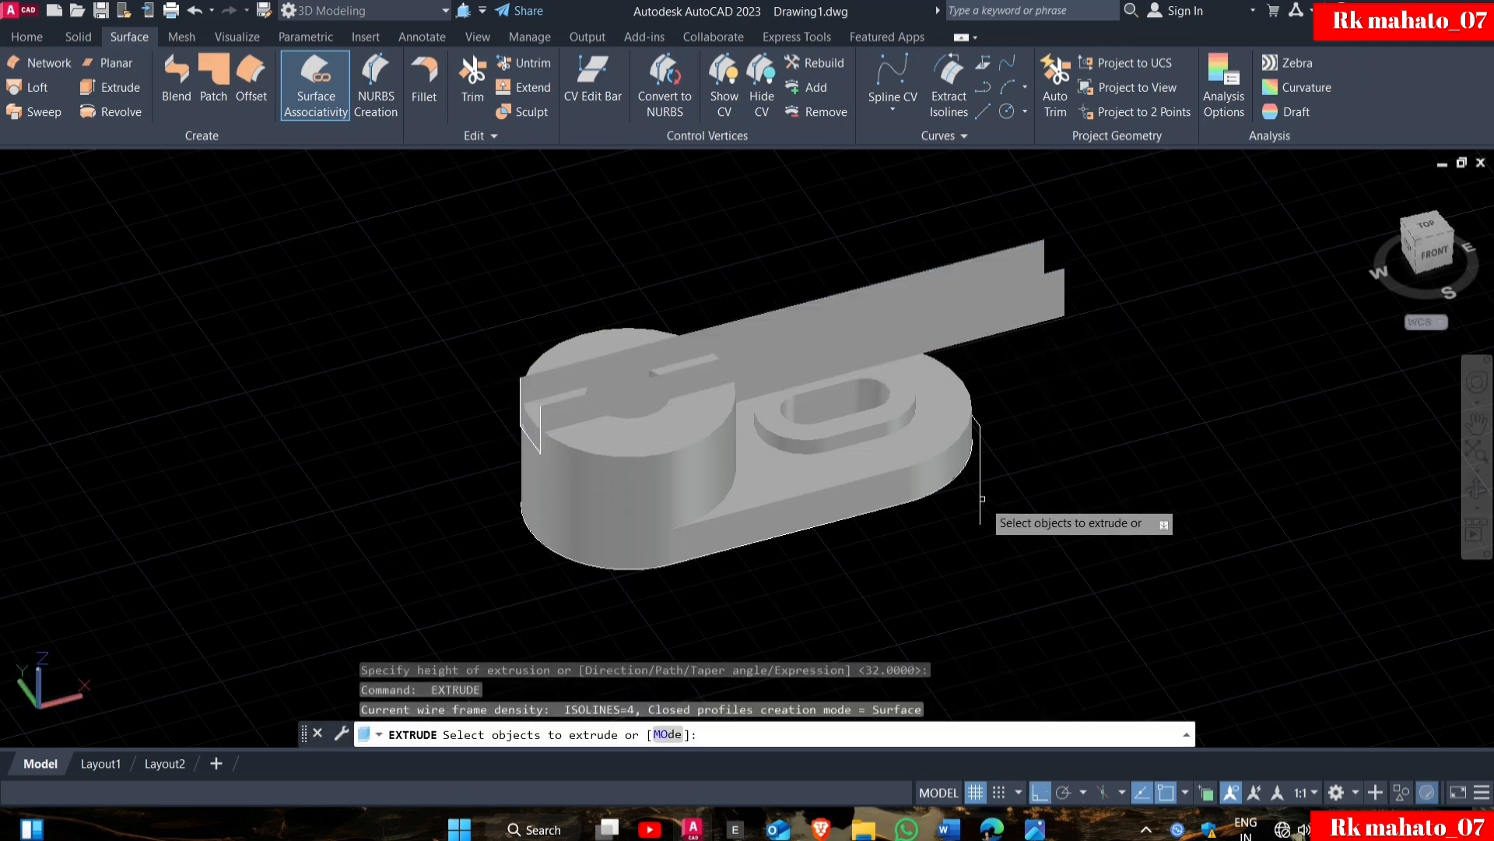
left_click(980, 497)
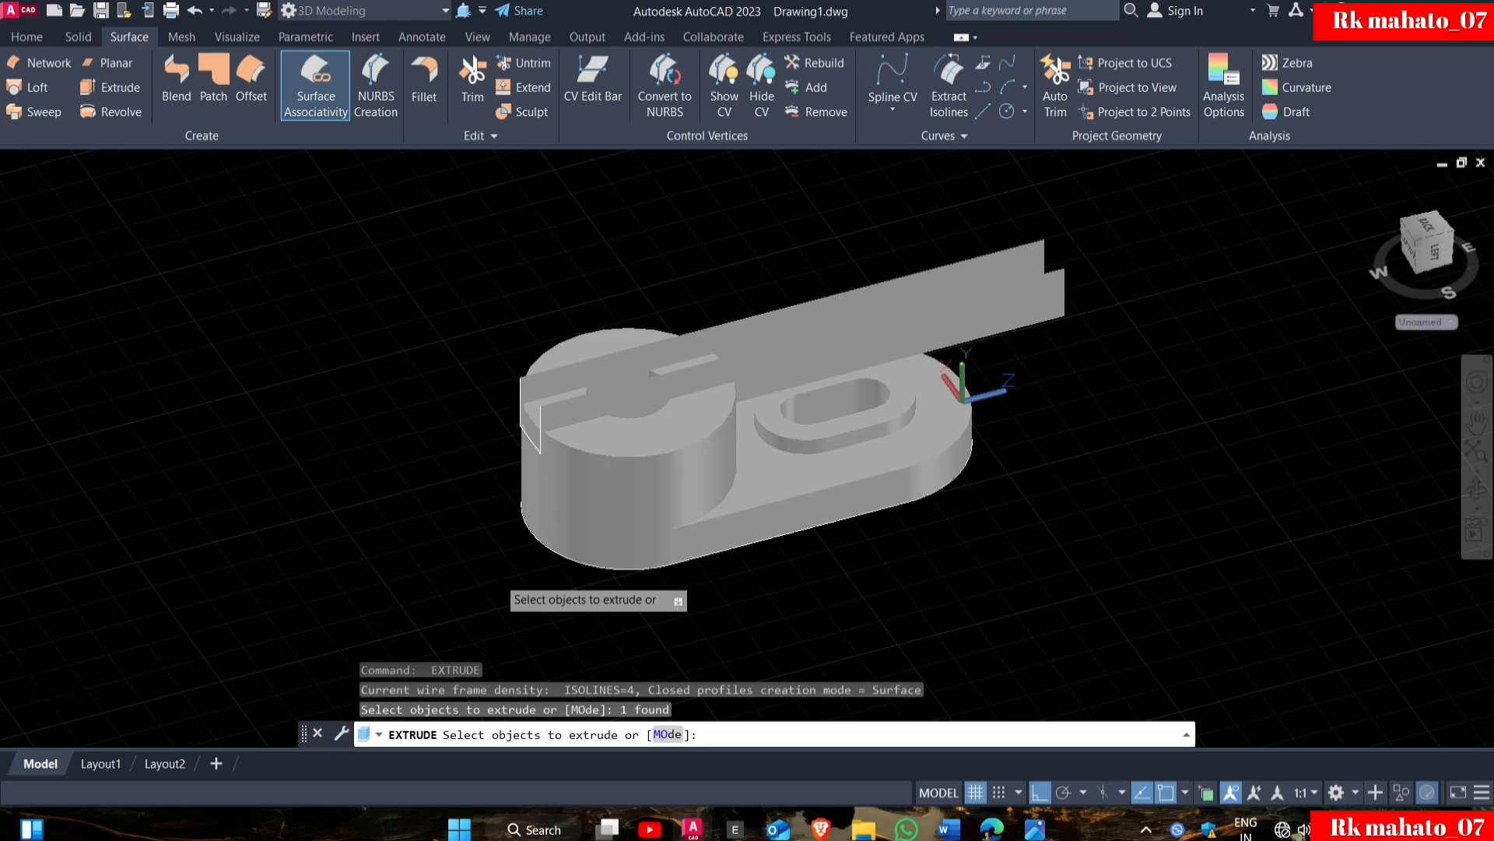
key("Return")
key("Return")
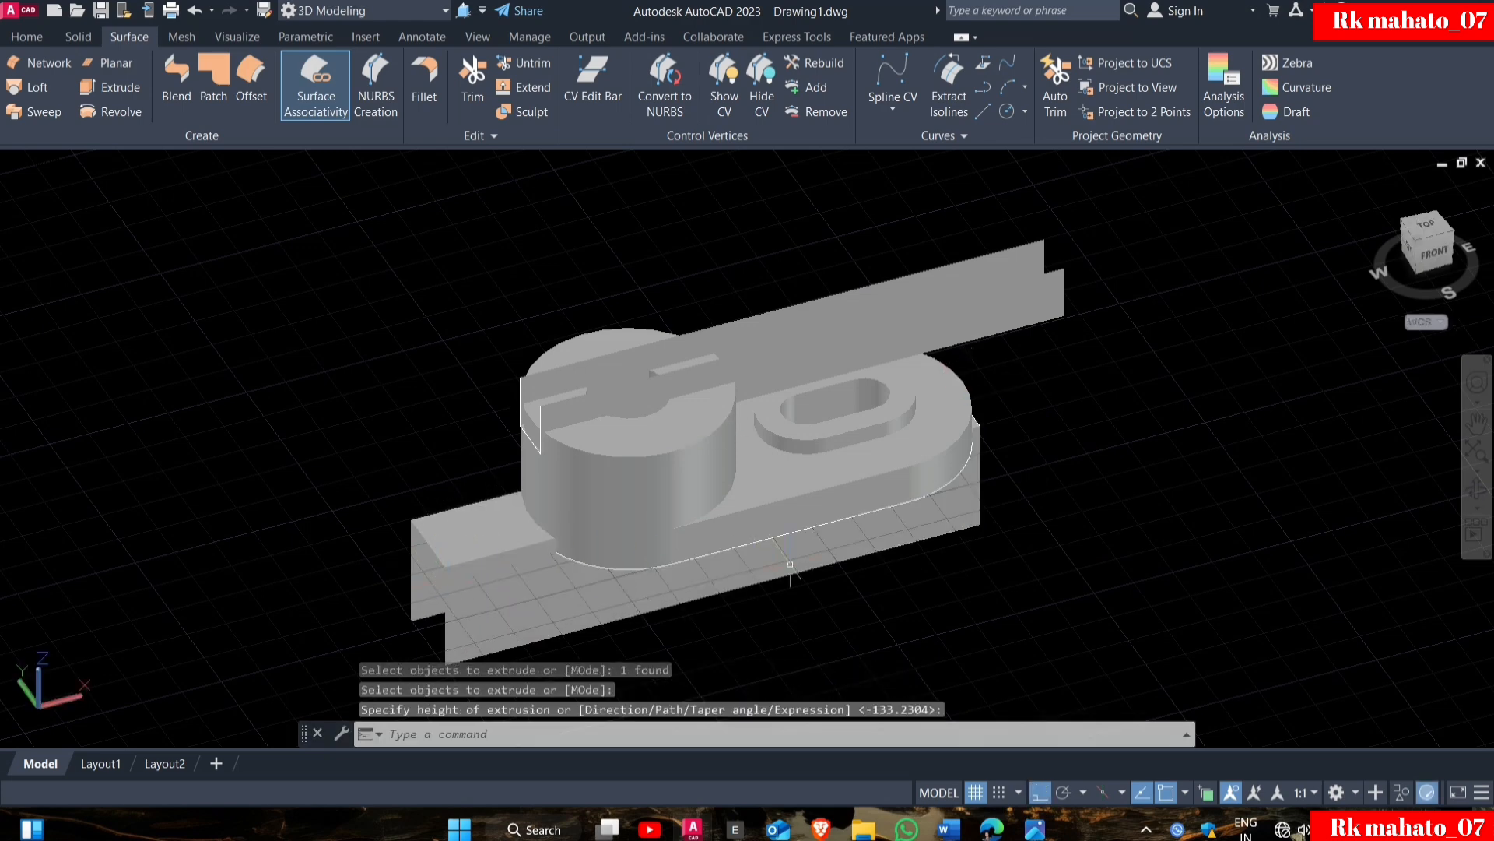
key("Escape")
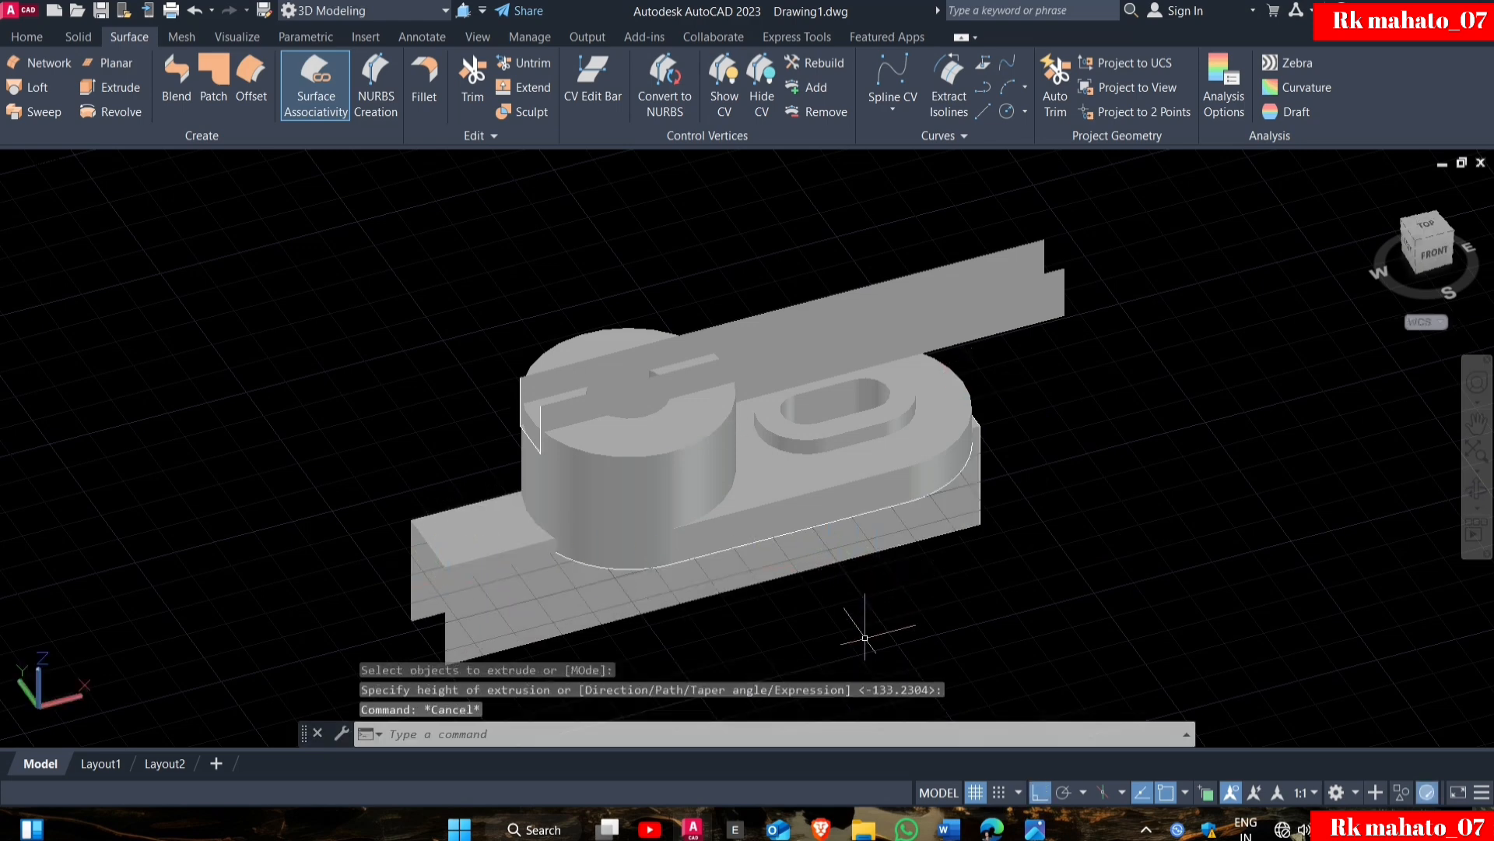
type("S")
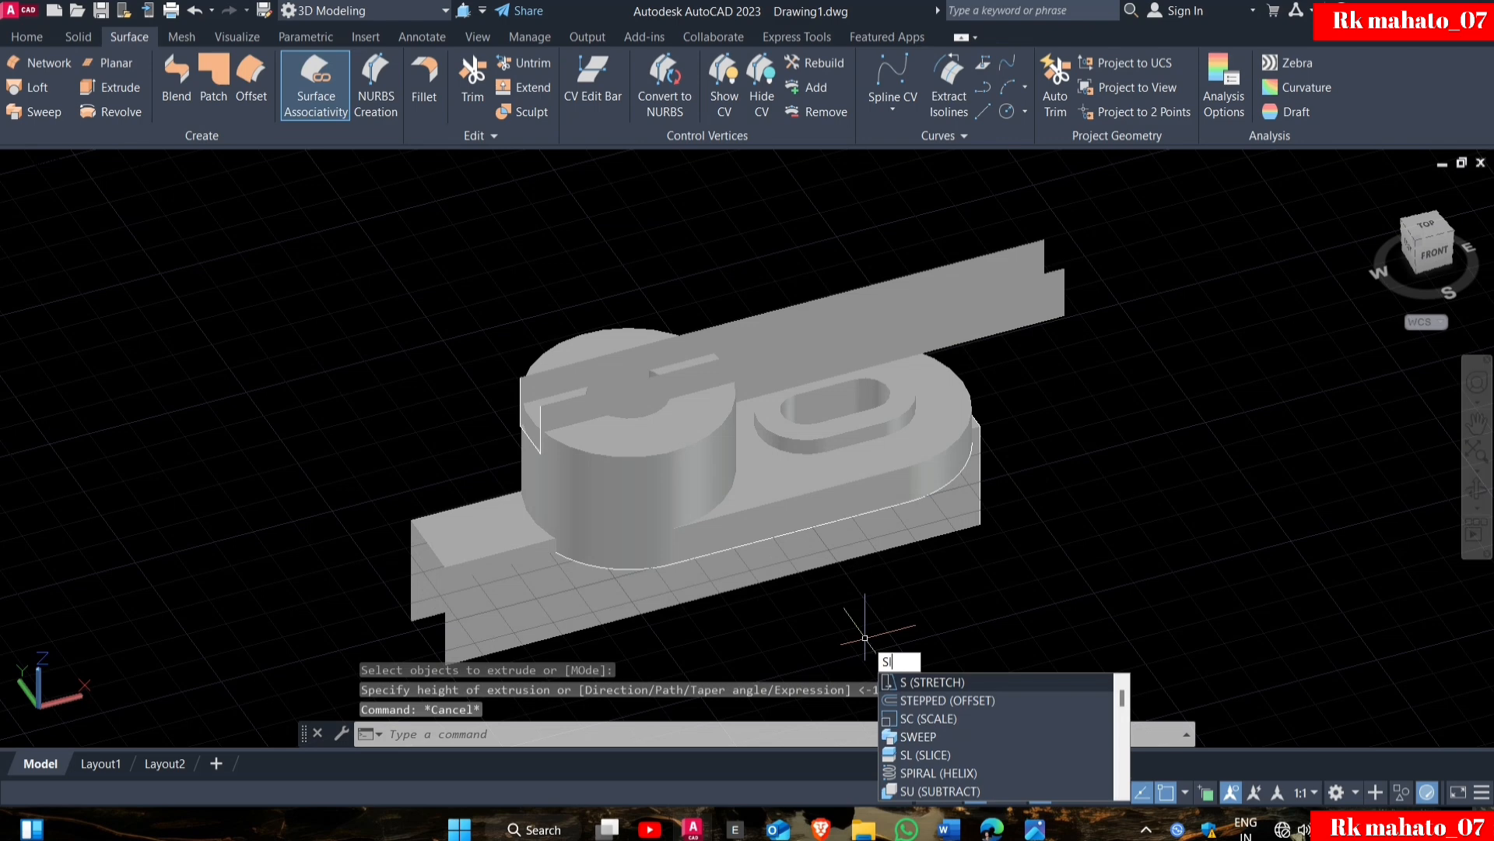
type("L")
key("Return")
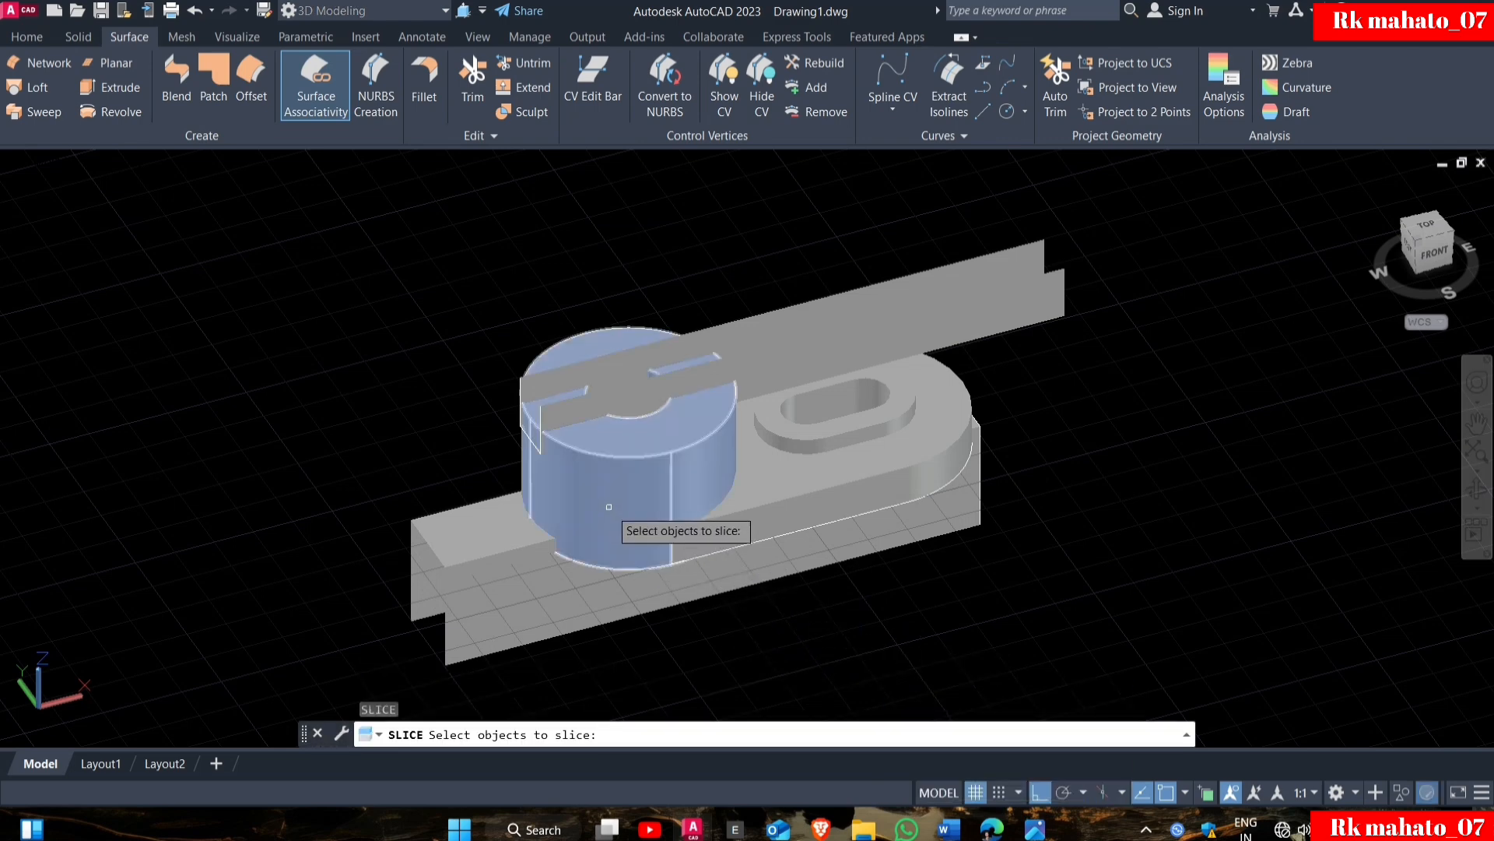
key("Escape")
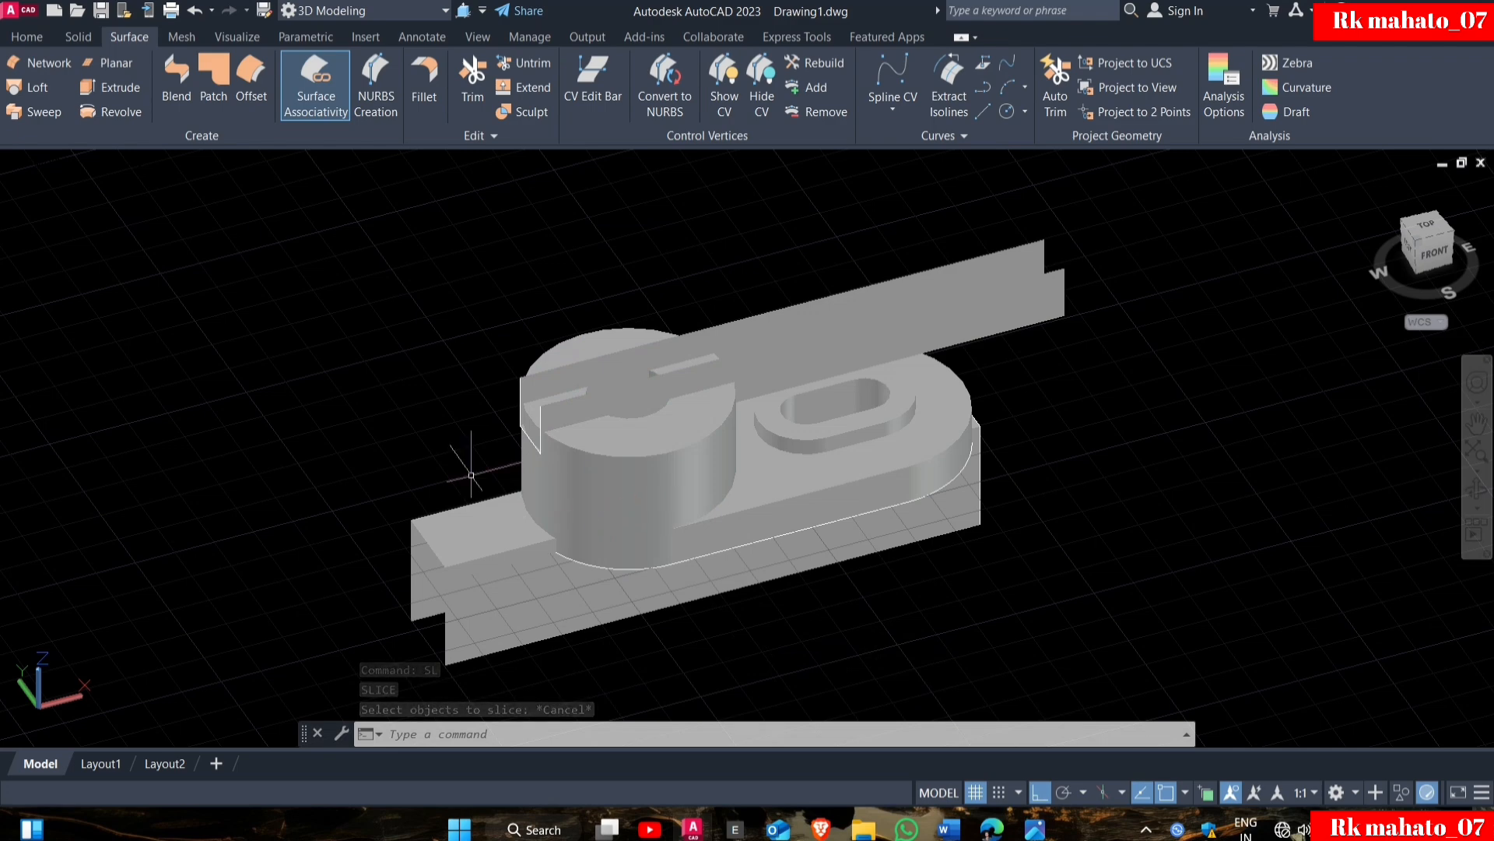
Union the tall ring, the raised slot band and the base plate into a single solid.
left_click(27, 36)
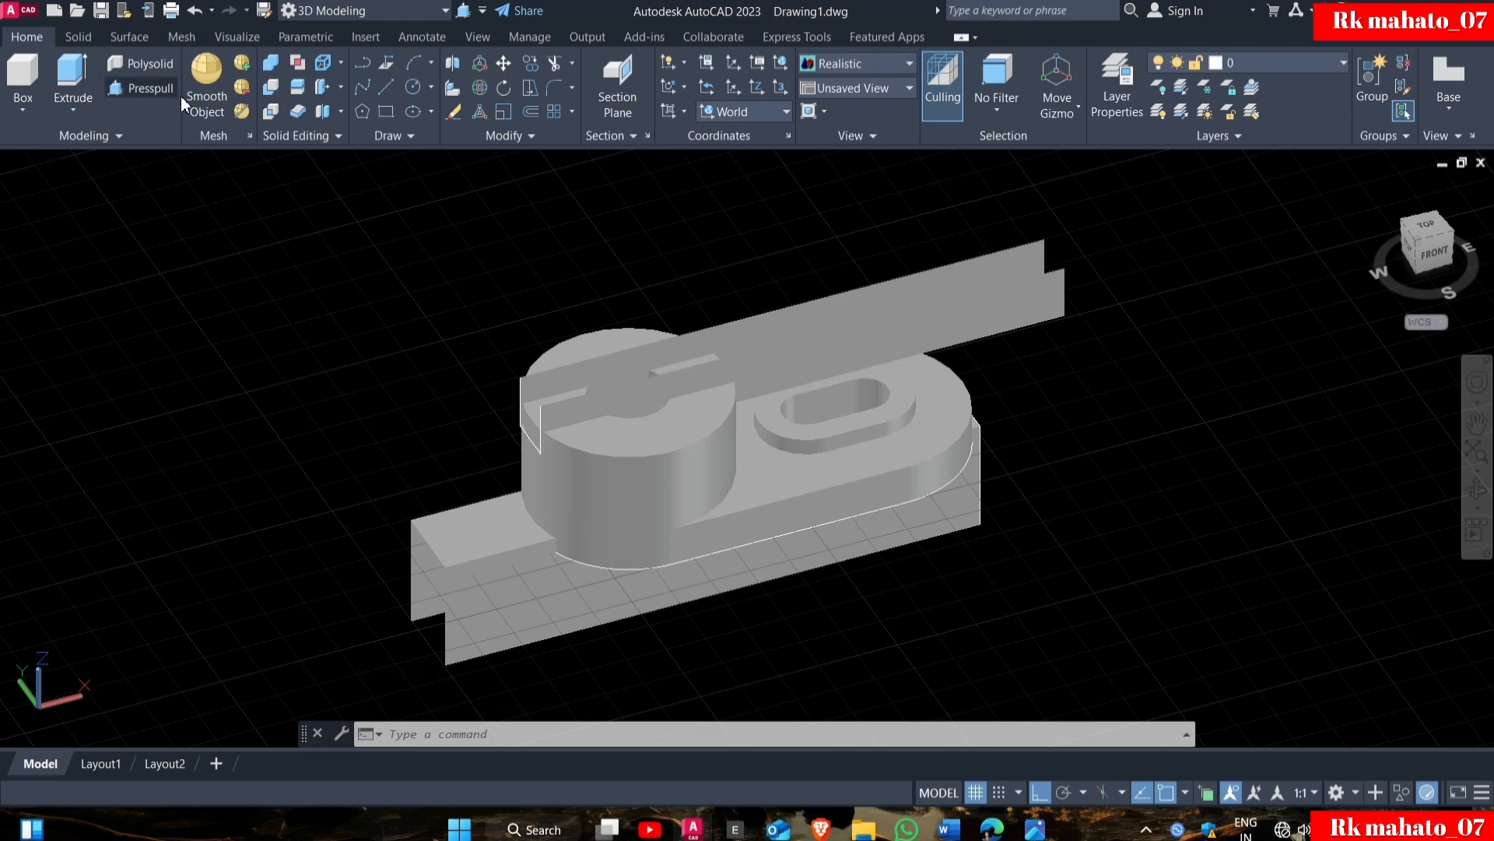
left_click(270, 63)
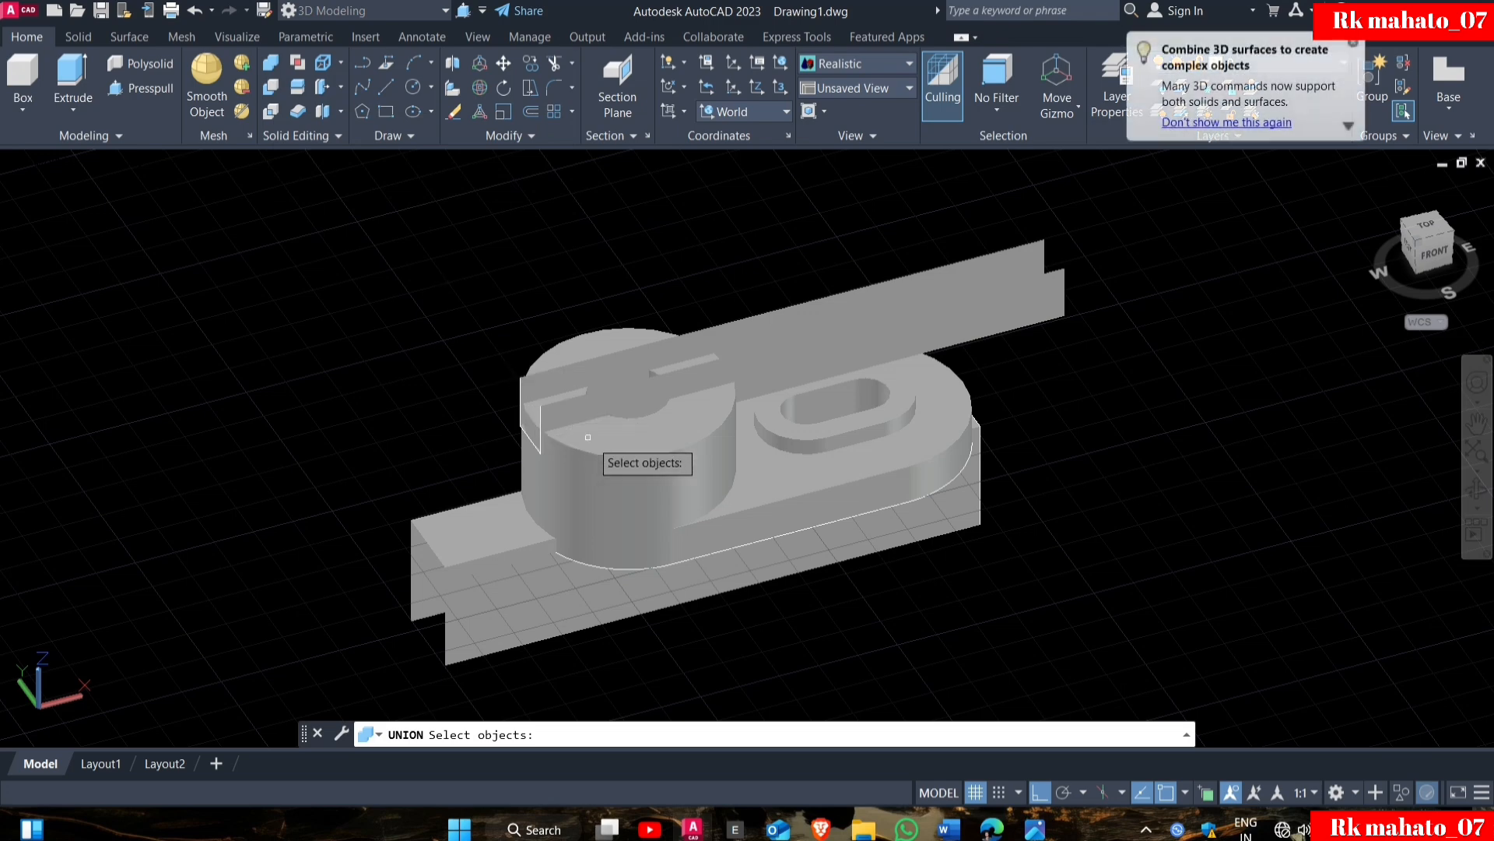
left_click(697, 484)
left_click(824, 444)
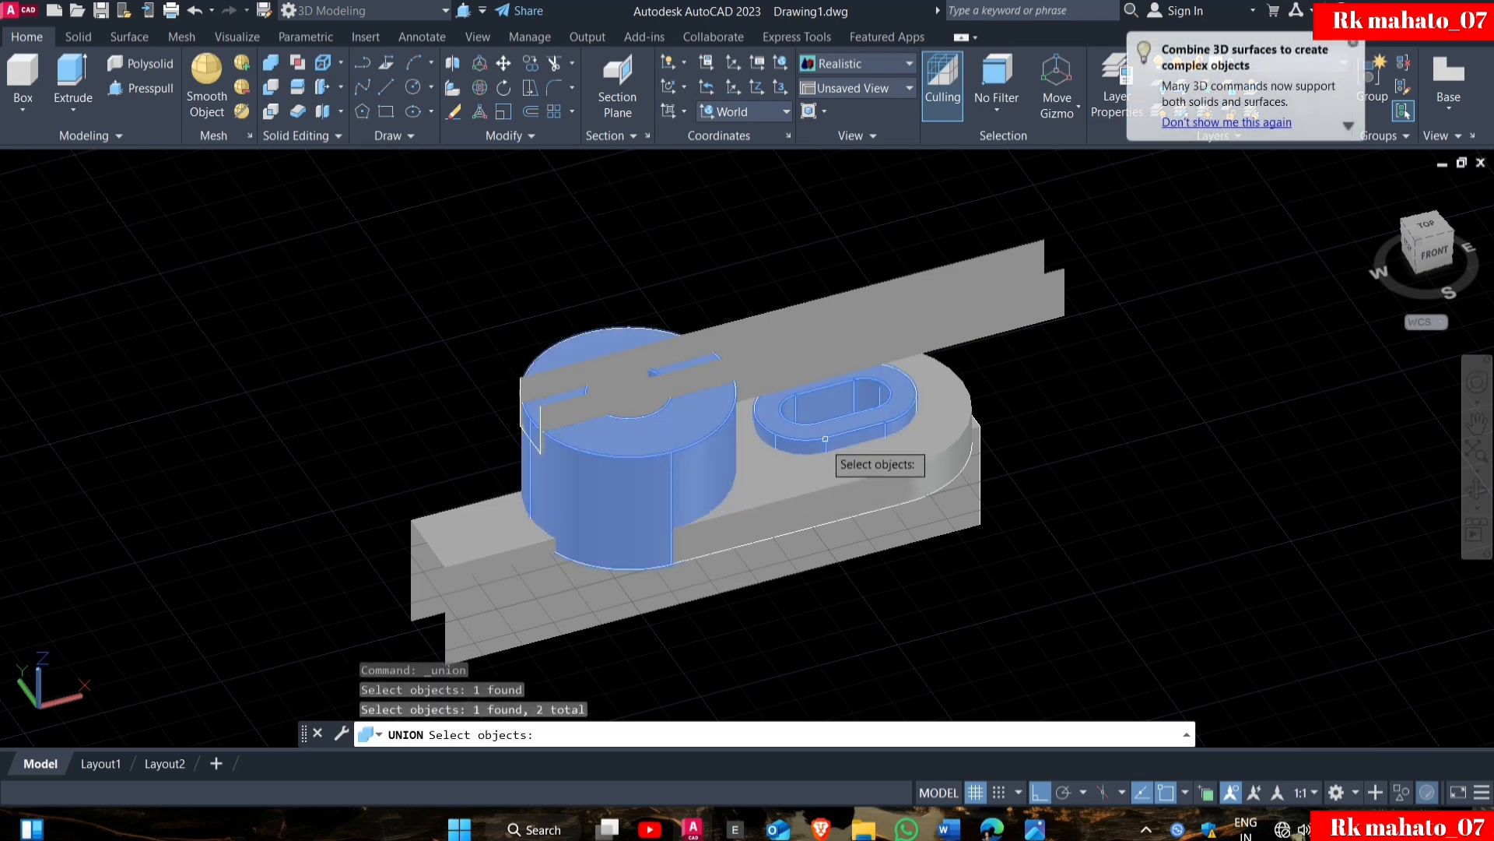
left_click(800, 465)
key("Return")
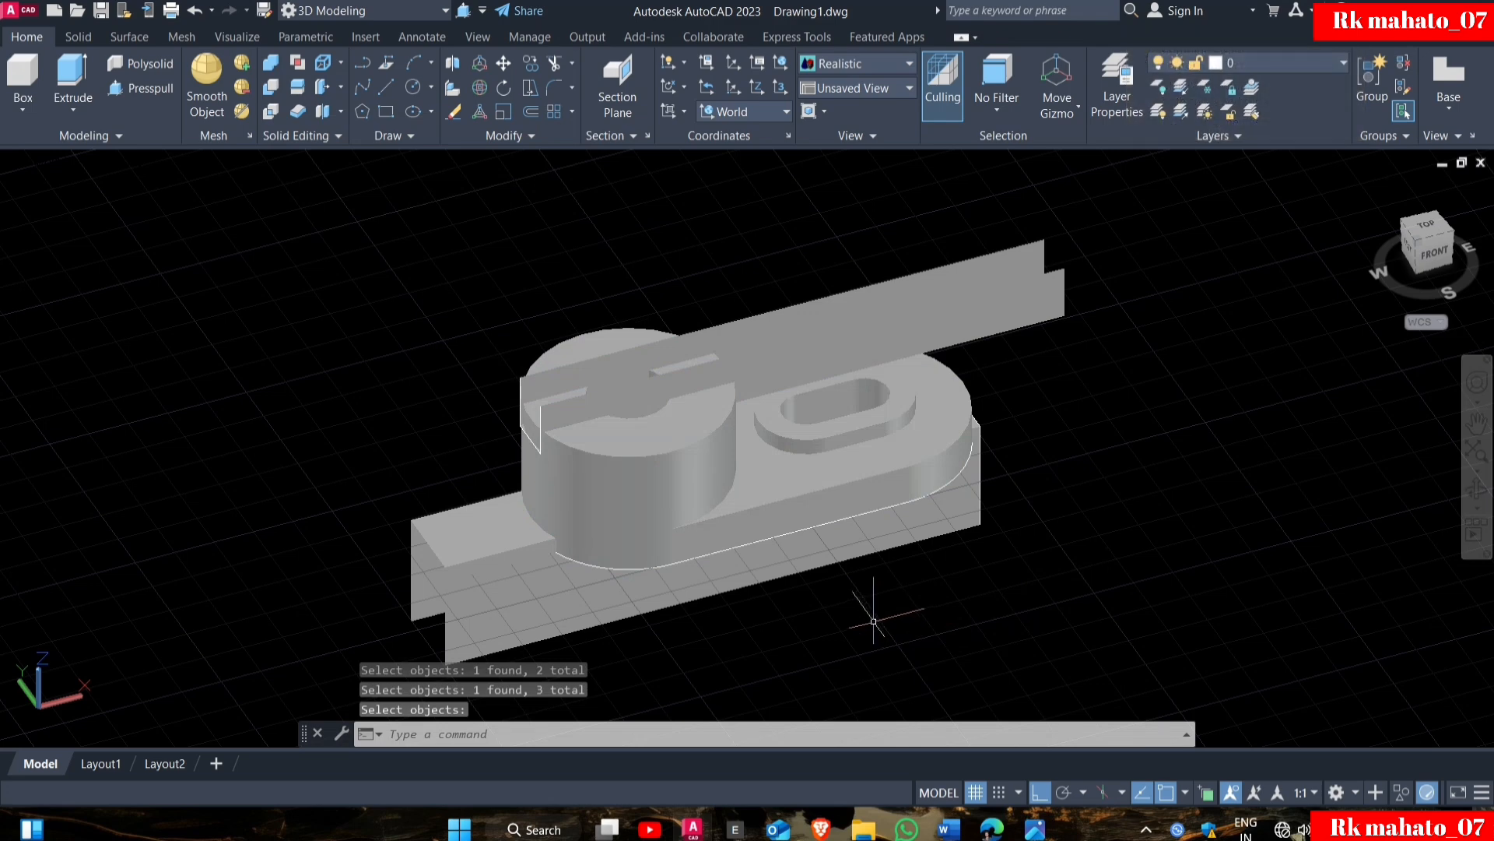
Slice the united solid with the lower channel surface, using the Surface option and keeping both sides.
type("S")
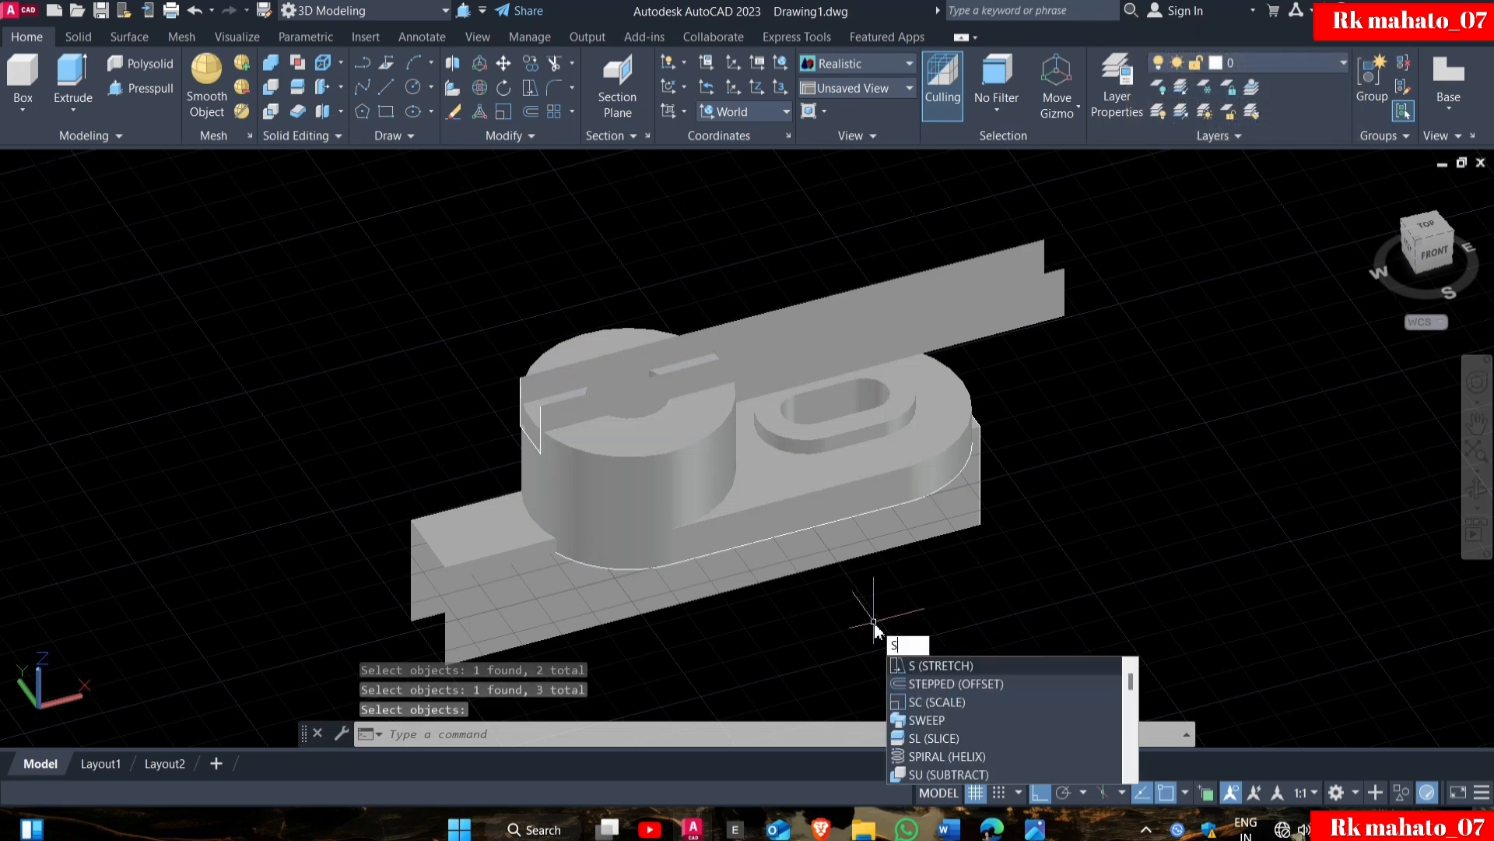
type("LIc")
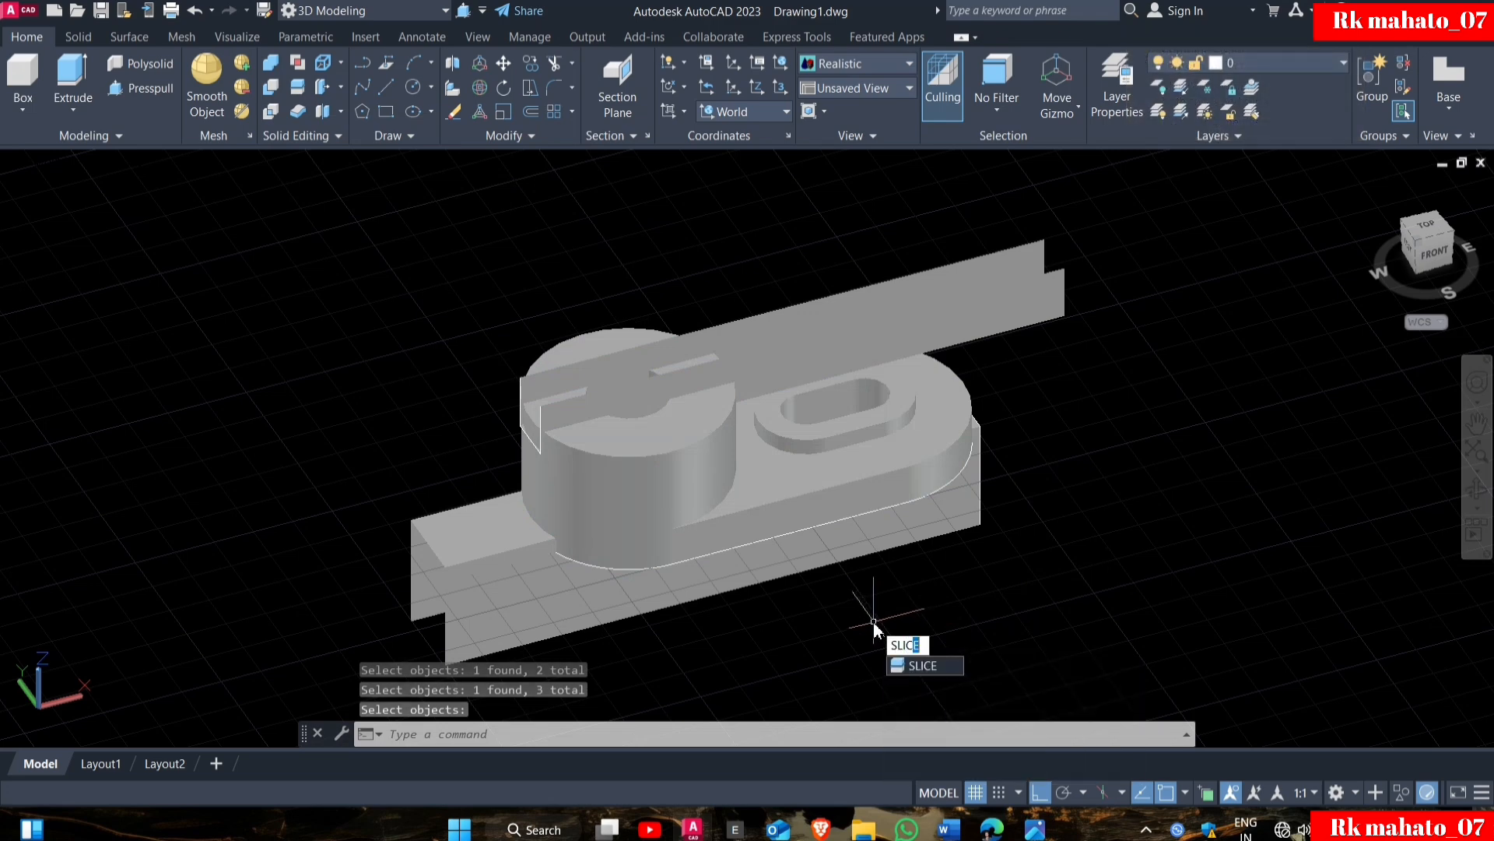
type("E")
key("Return")
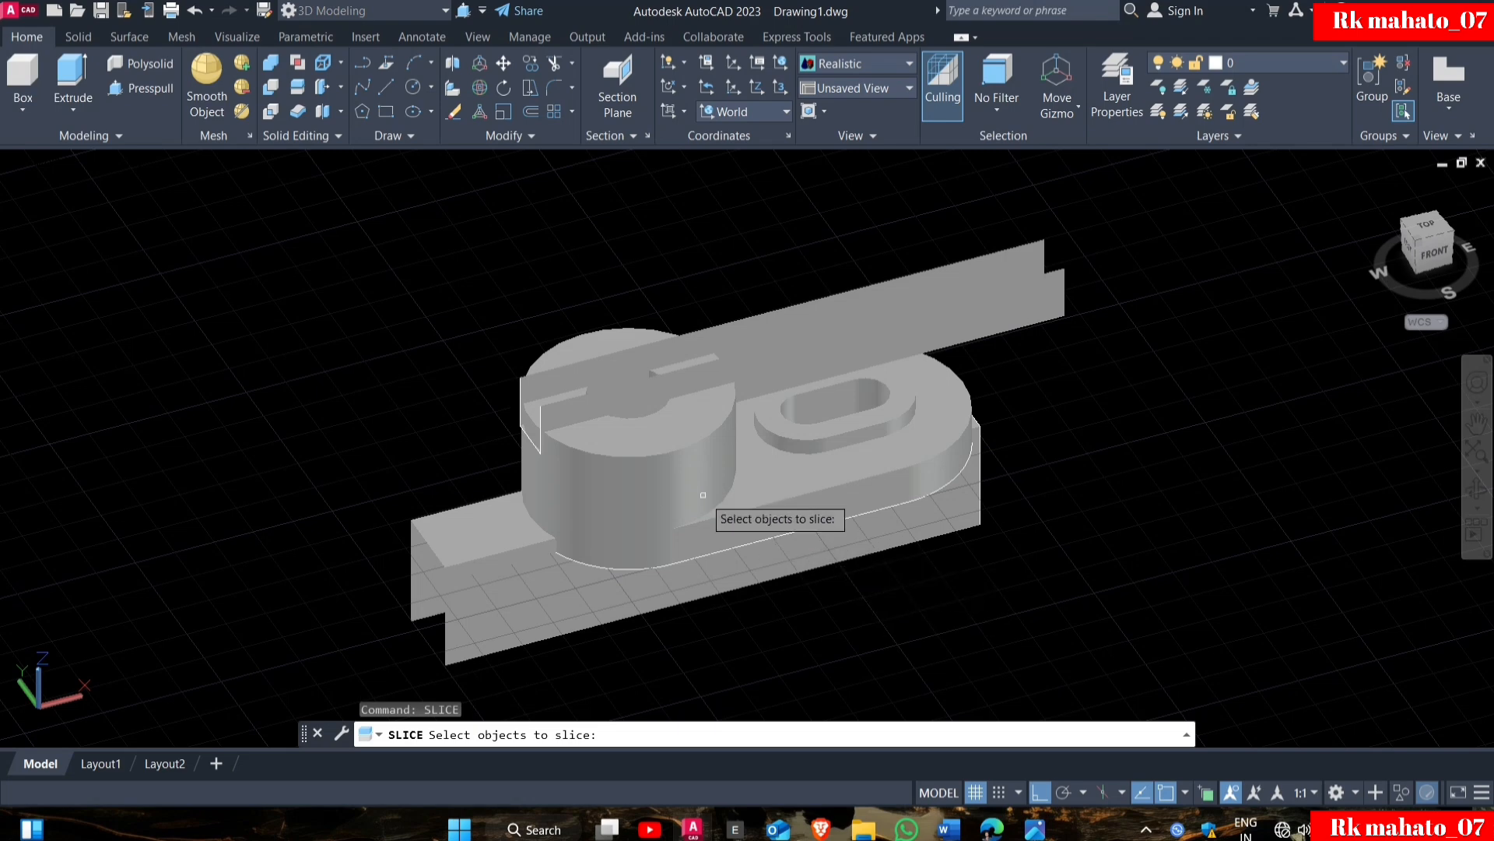
left_click(671, 476)
key("Return")
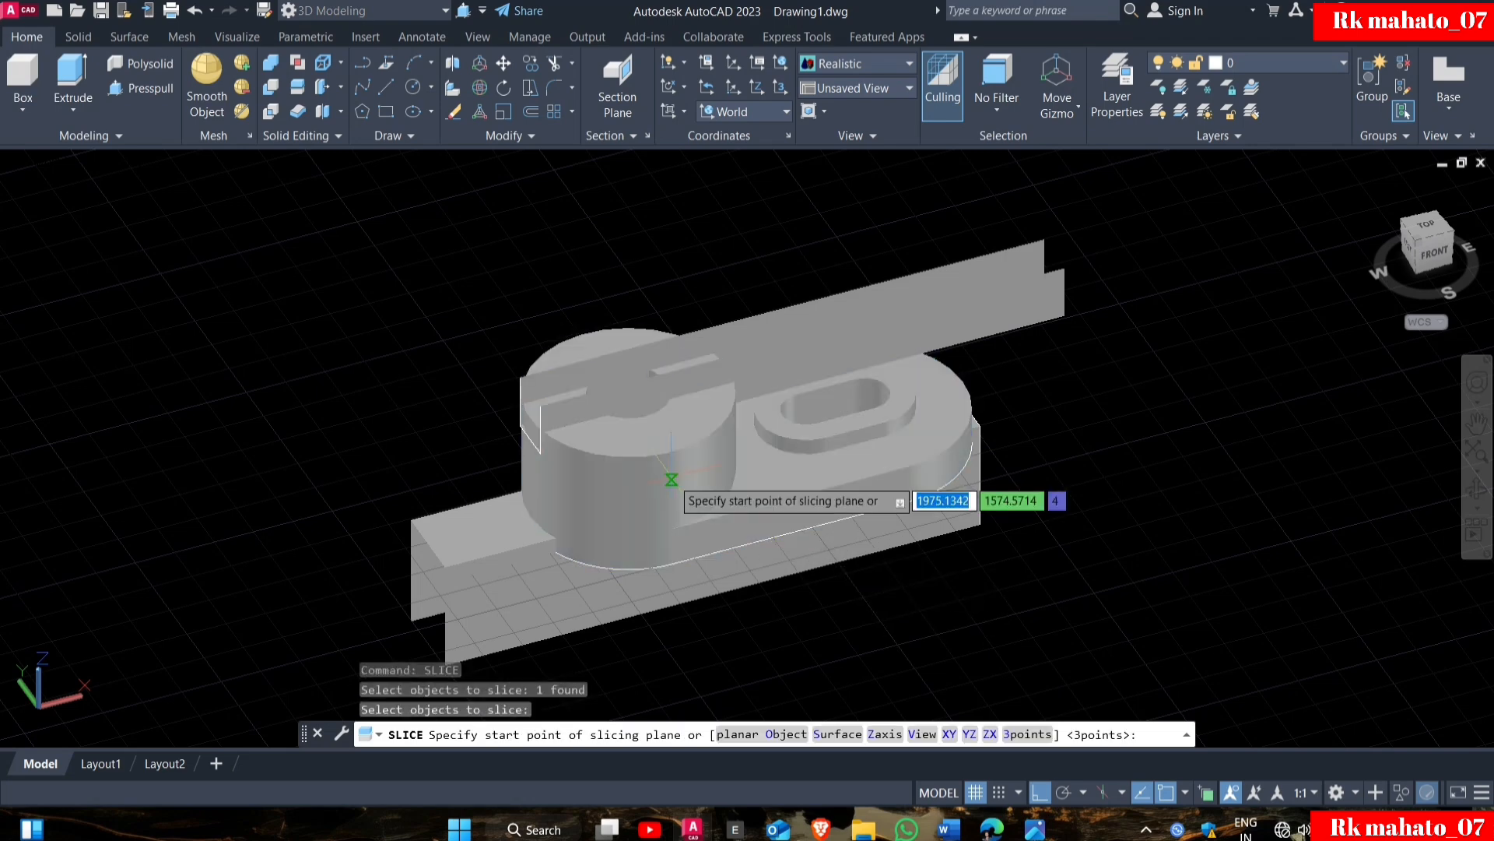
left_click(846, 734)
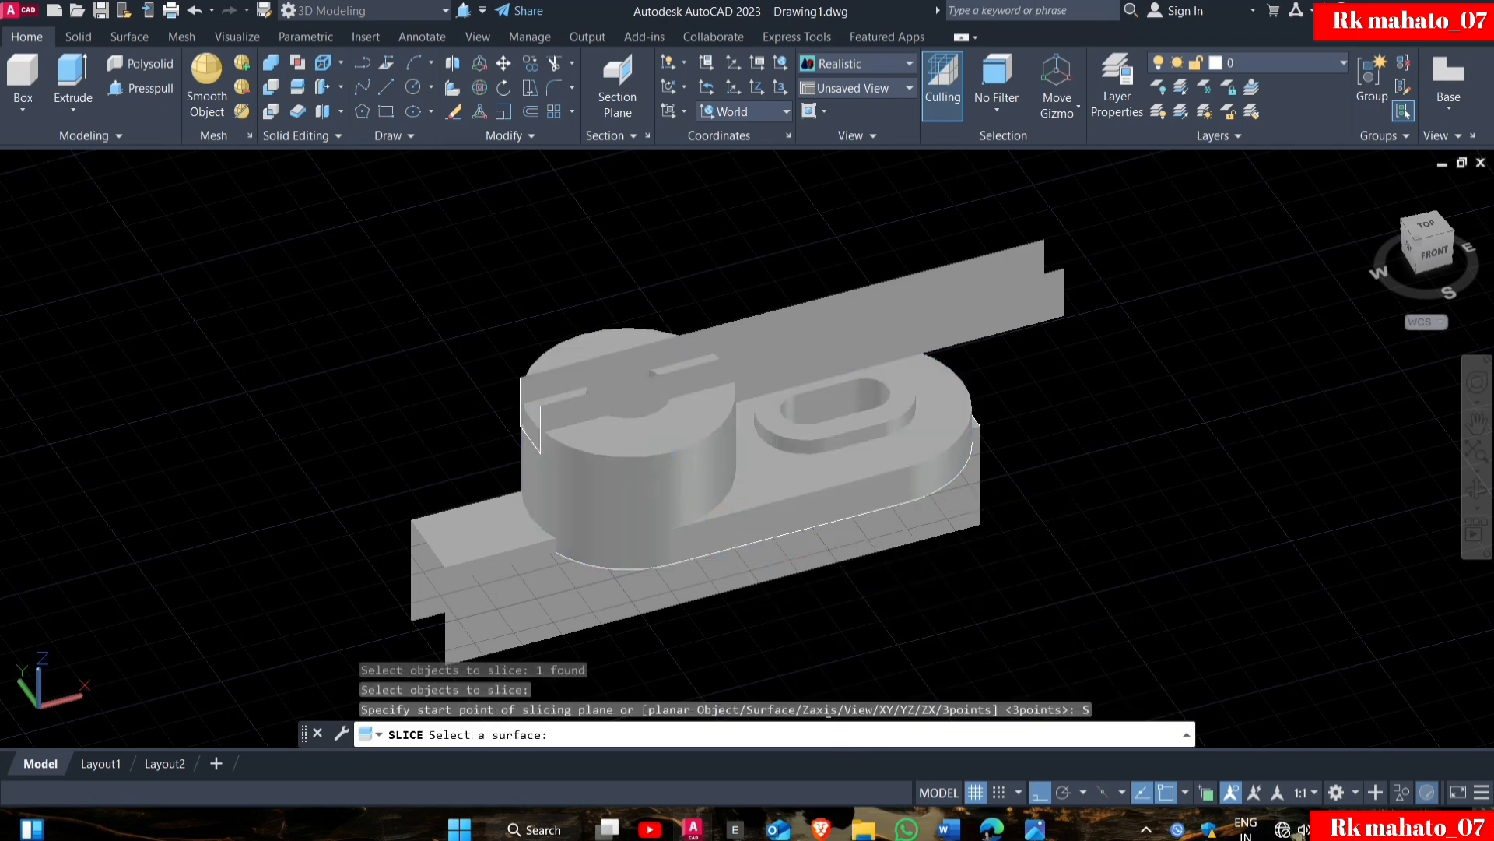
left_click(506, 572)
key("Return")
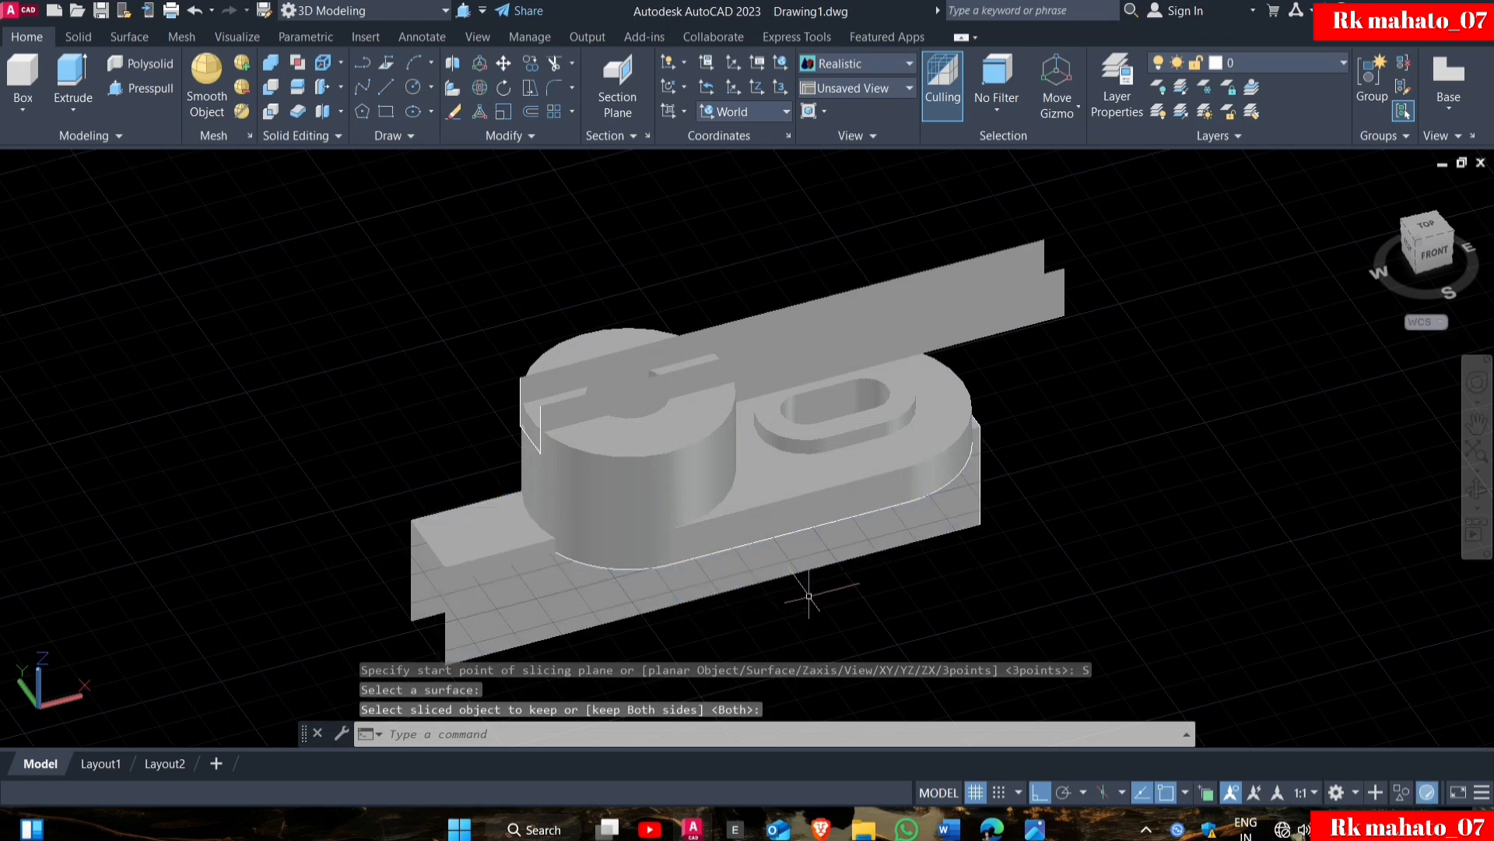
Slice the link plate solid with the upper groove surface, keeping both sides.
key("Return")
left_click(643, 469)
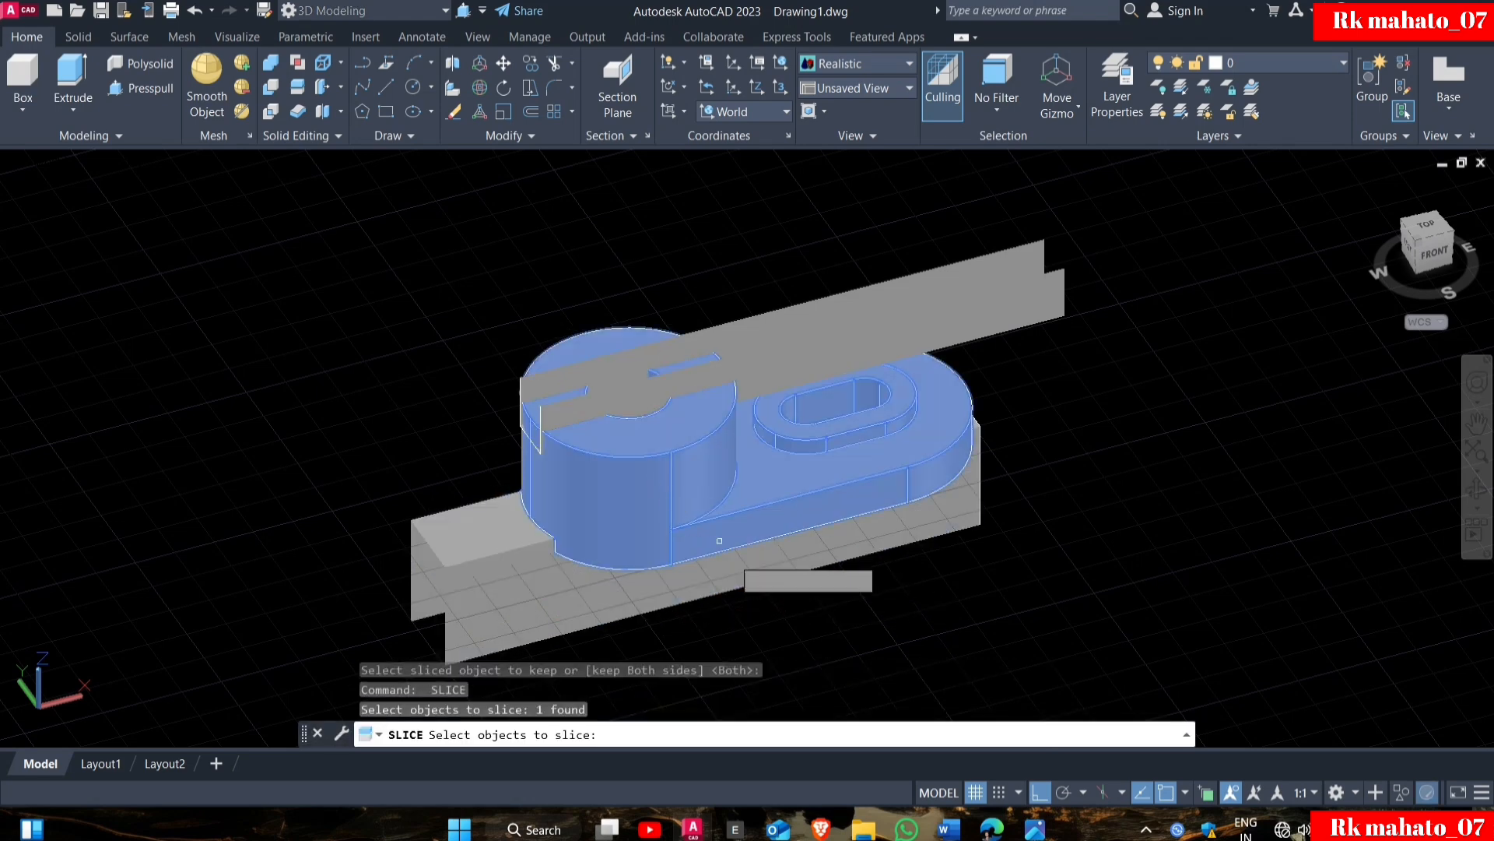
key("Return")
left_click(848, 735)
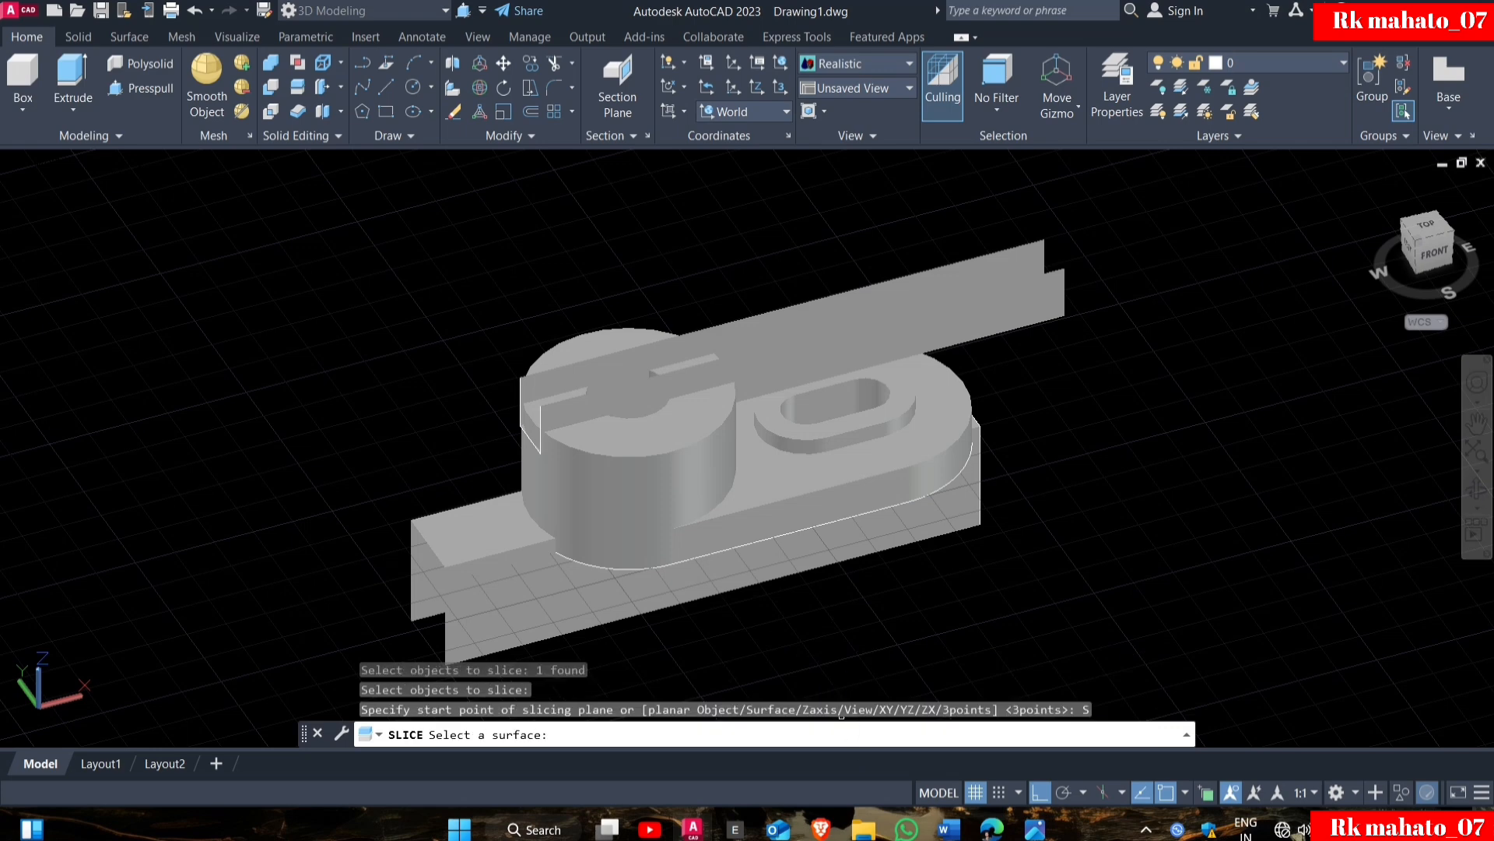
left_click(993, 320)
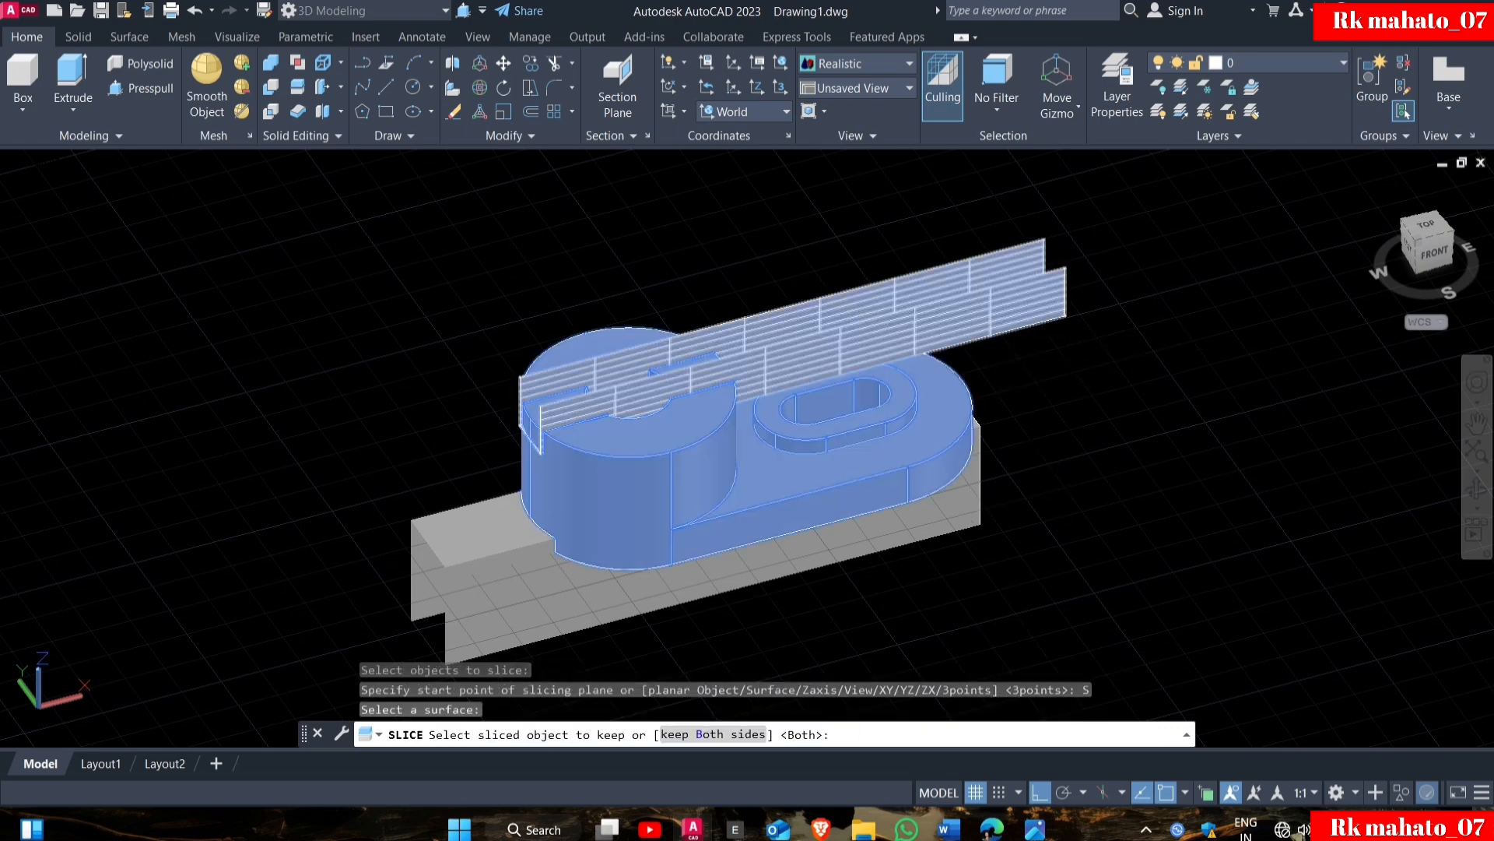
key("Return")
Erase the two extruded cutting surfaces and the upright profile outlines at both ends of the plate.
left_click(969, 300)
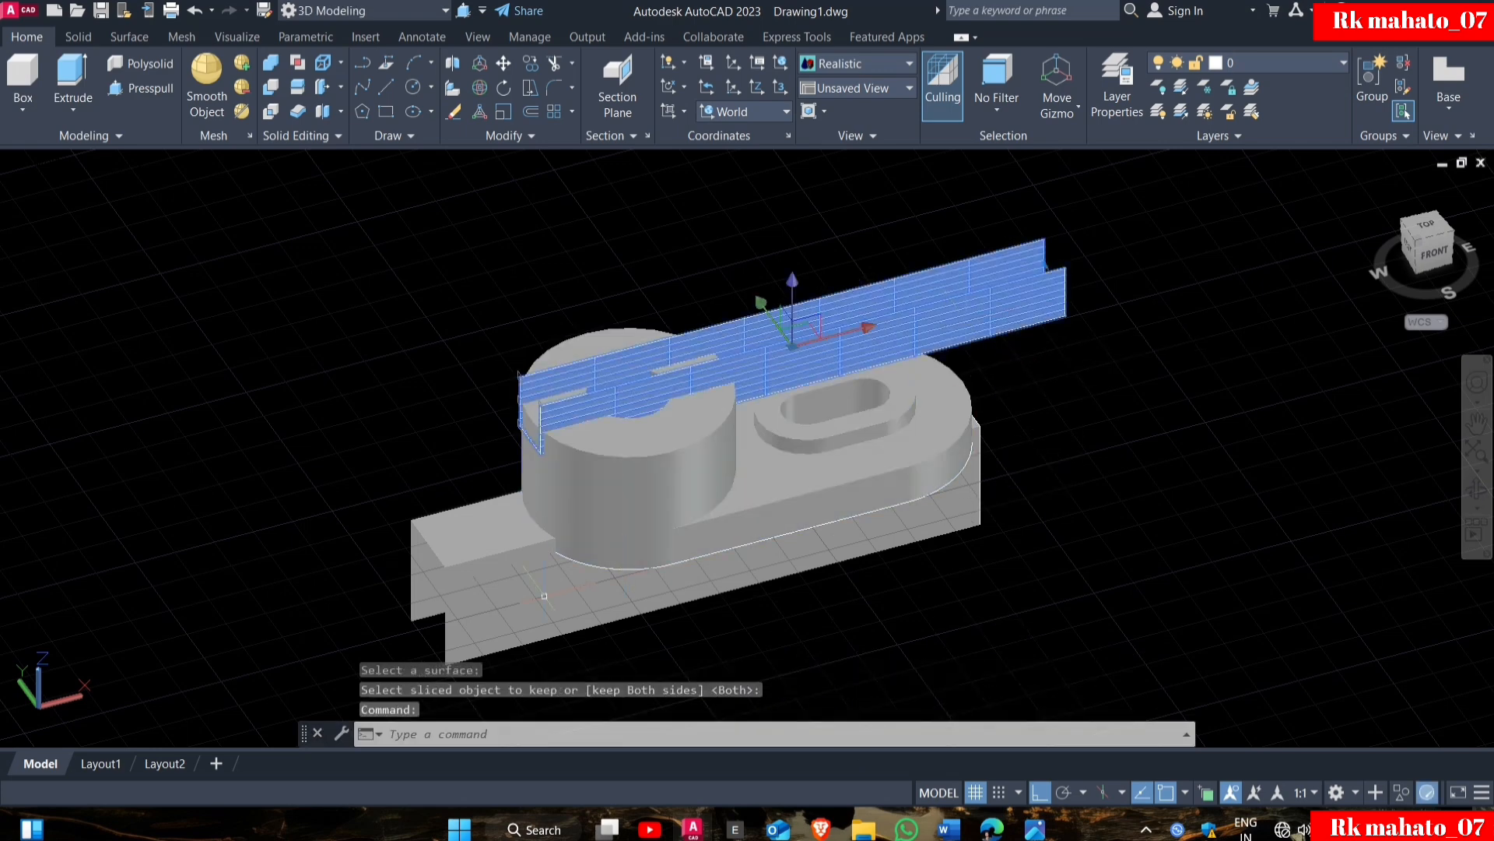
left_click(477, 607)
key("Delete")
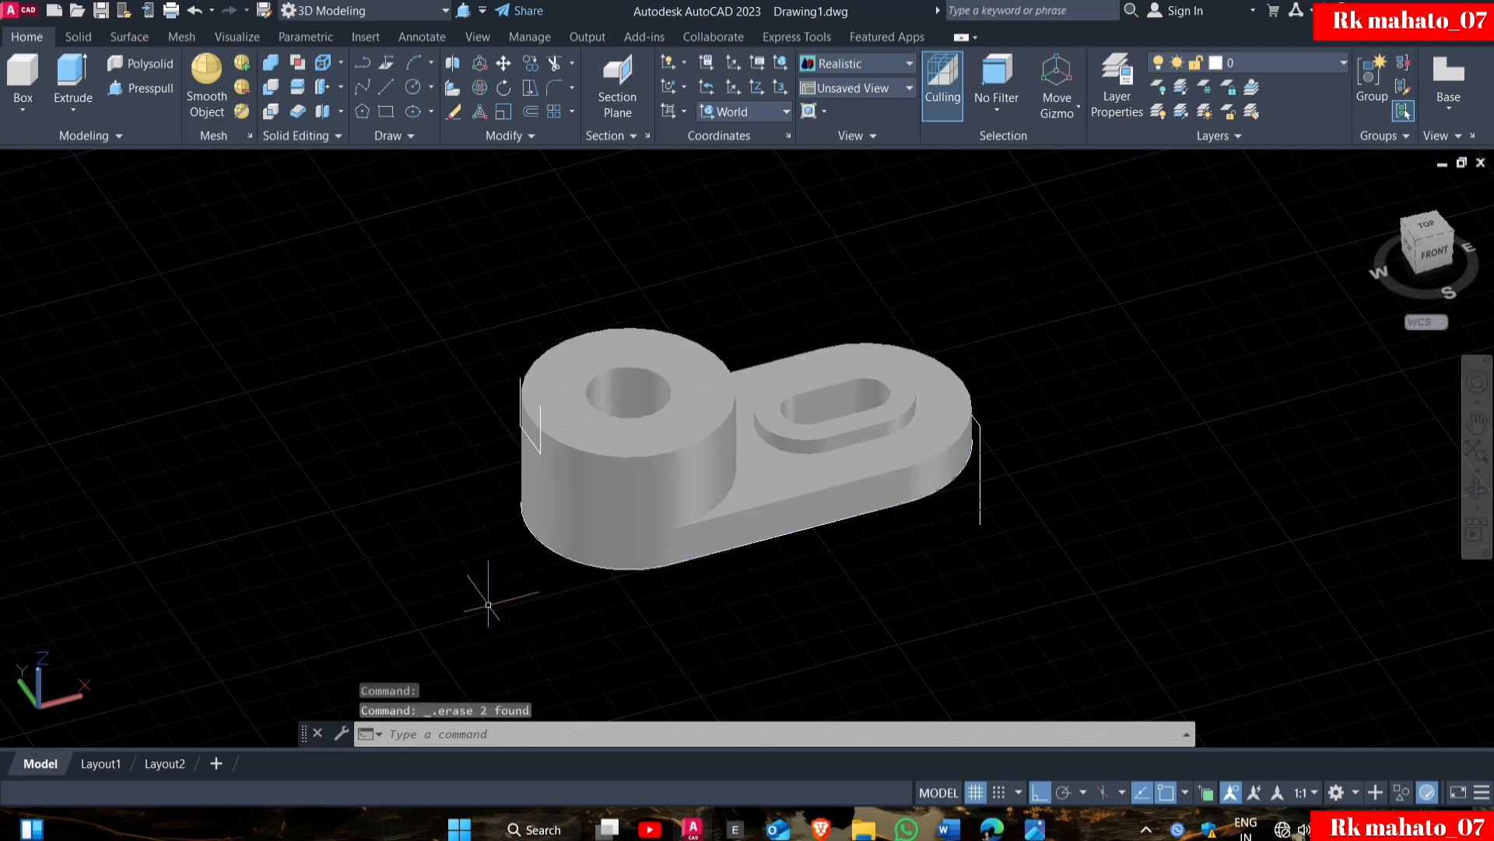
left_click(985, 510)
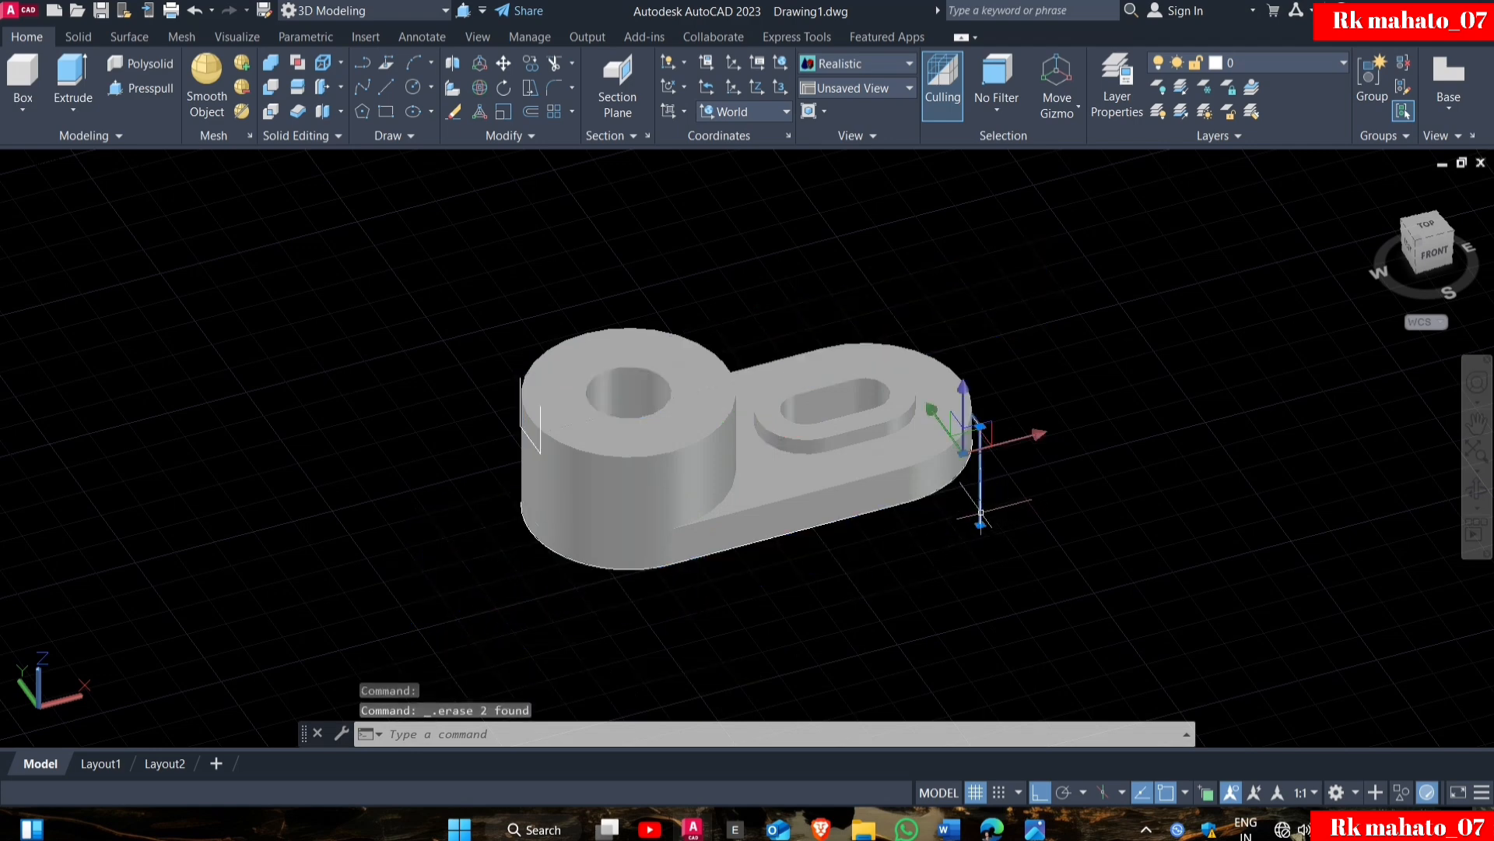
left_click(521, 381)
key("Delete")
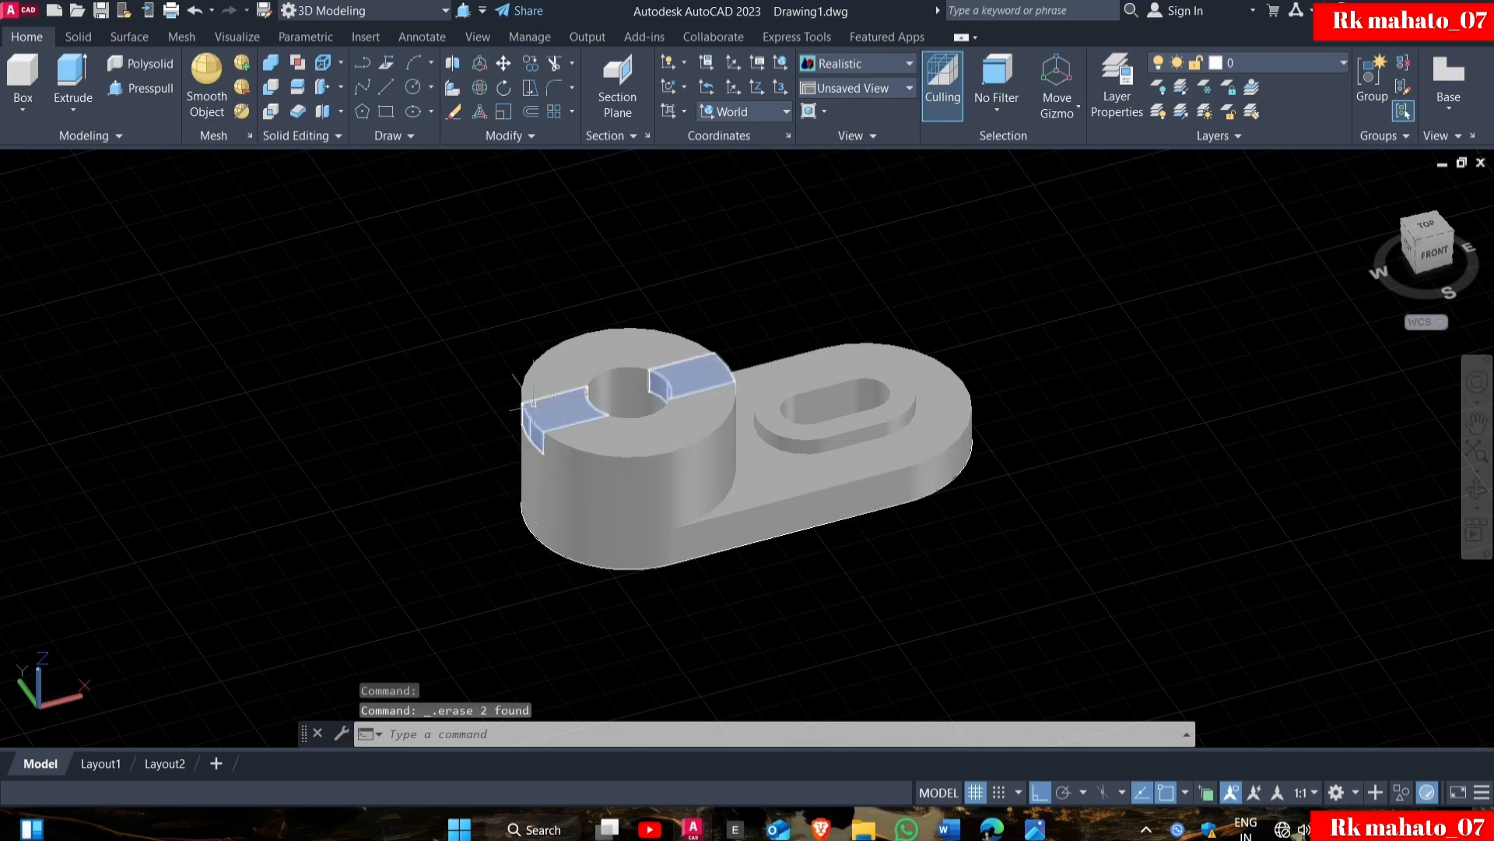
Erase the sliced-off pieces that fill the groove across the ring's top and the channel along the plate's underside.
left_click(557, 402)
key("Delete")
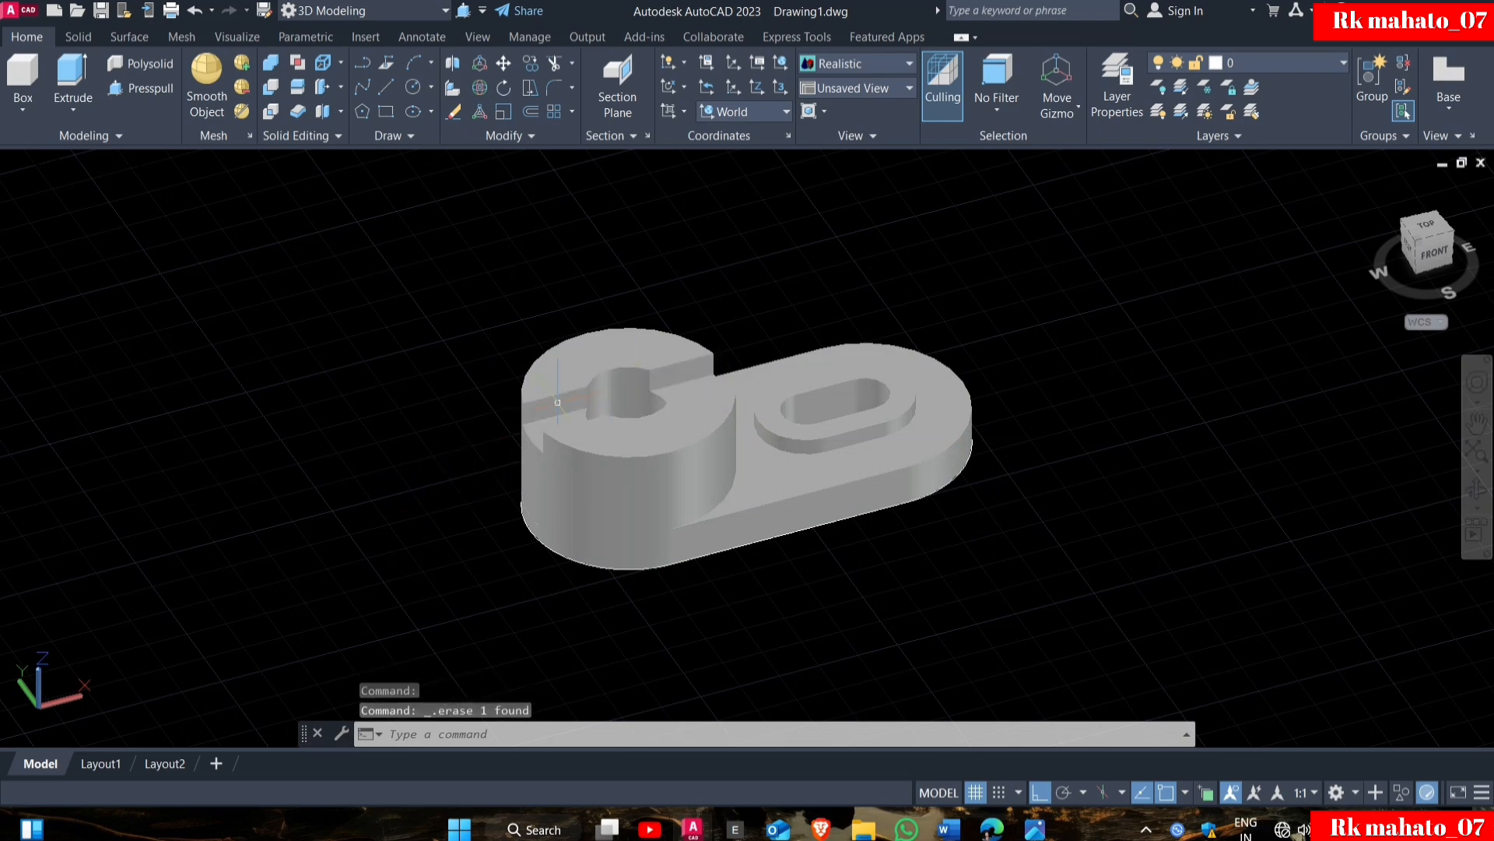
middle_click_drag(740, 447, 732, 348, "shift")
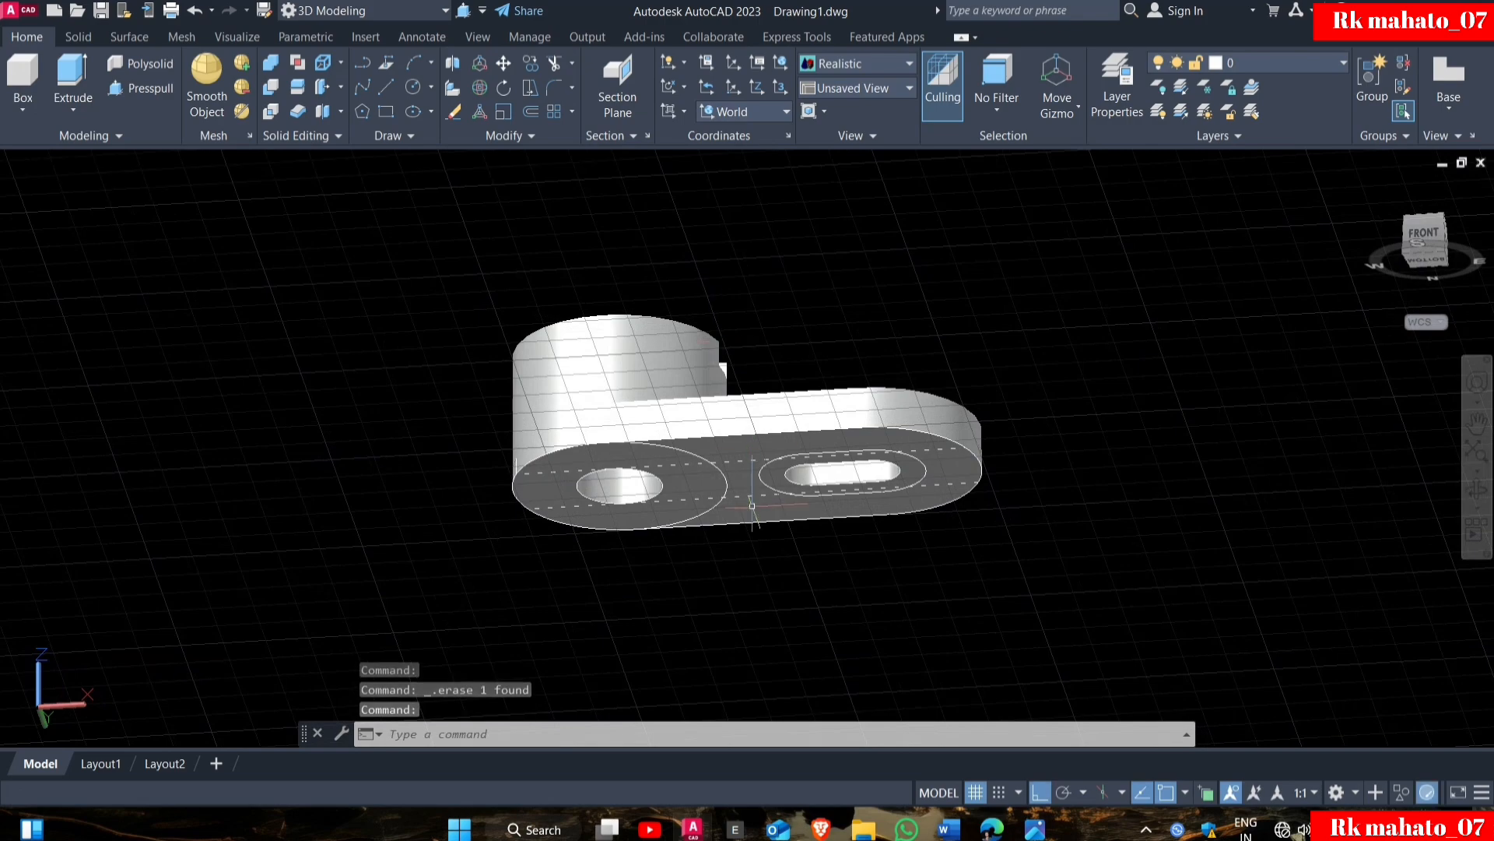
left_click(750, 483)
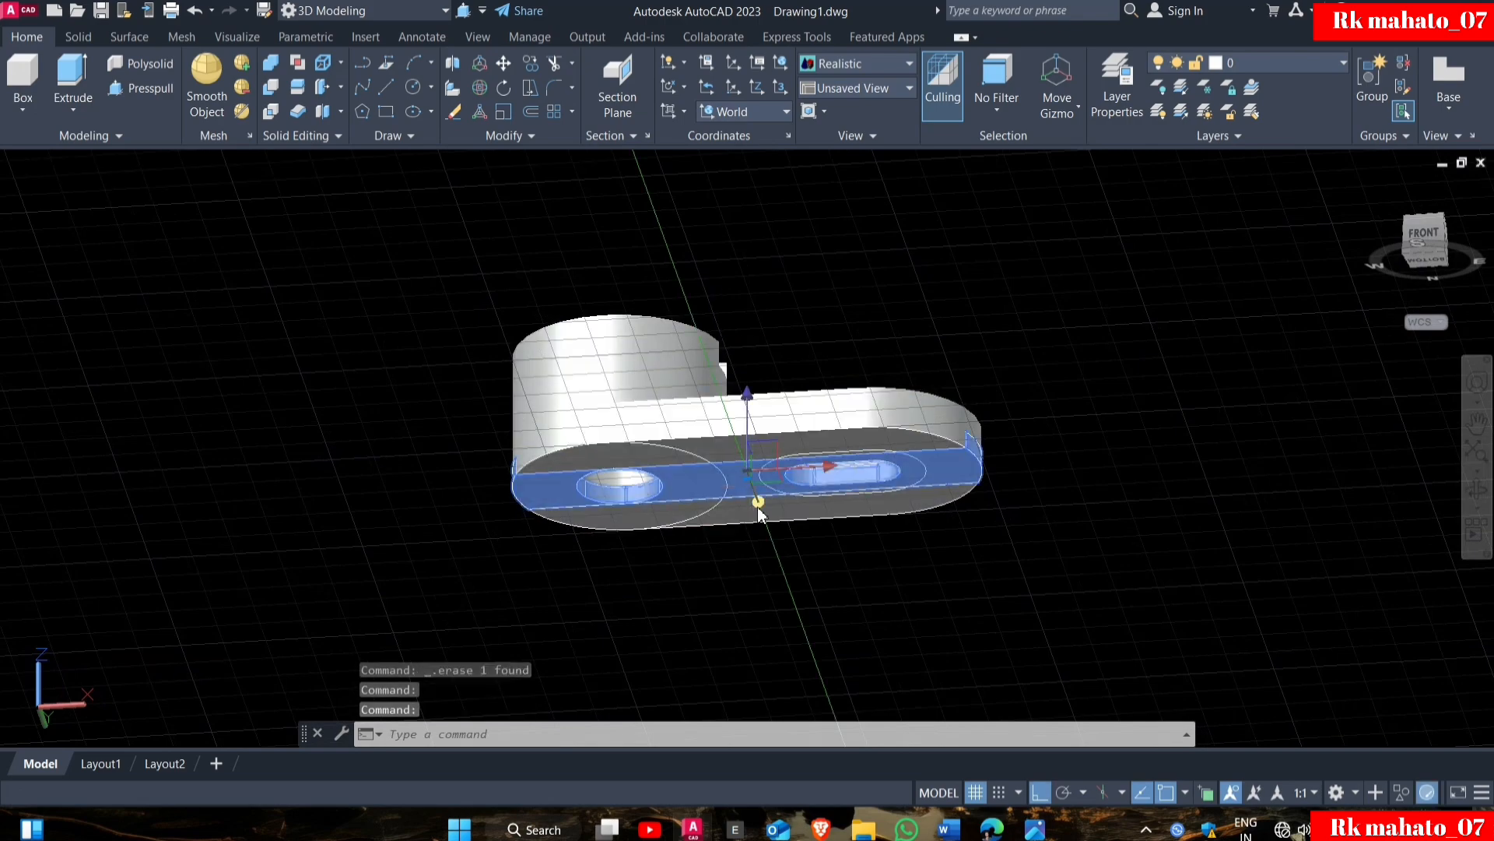
key("Delete")
mouse_move(833, 651)
middle_mouse_down("shift")
mouse_move(790, 560)
mouse_move(741, 605)
mouse_move(697, 610)
mouse_move(678, 594)
middle_mouse_up("shift")
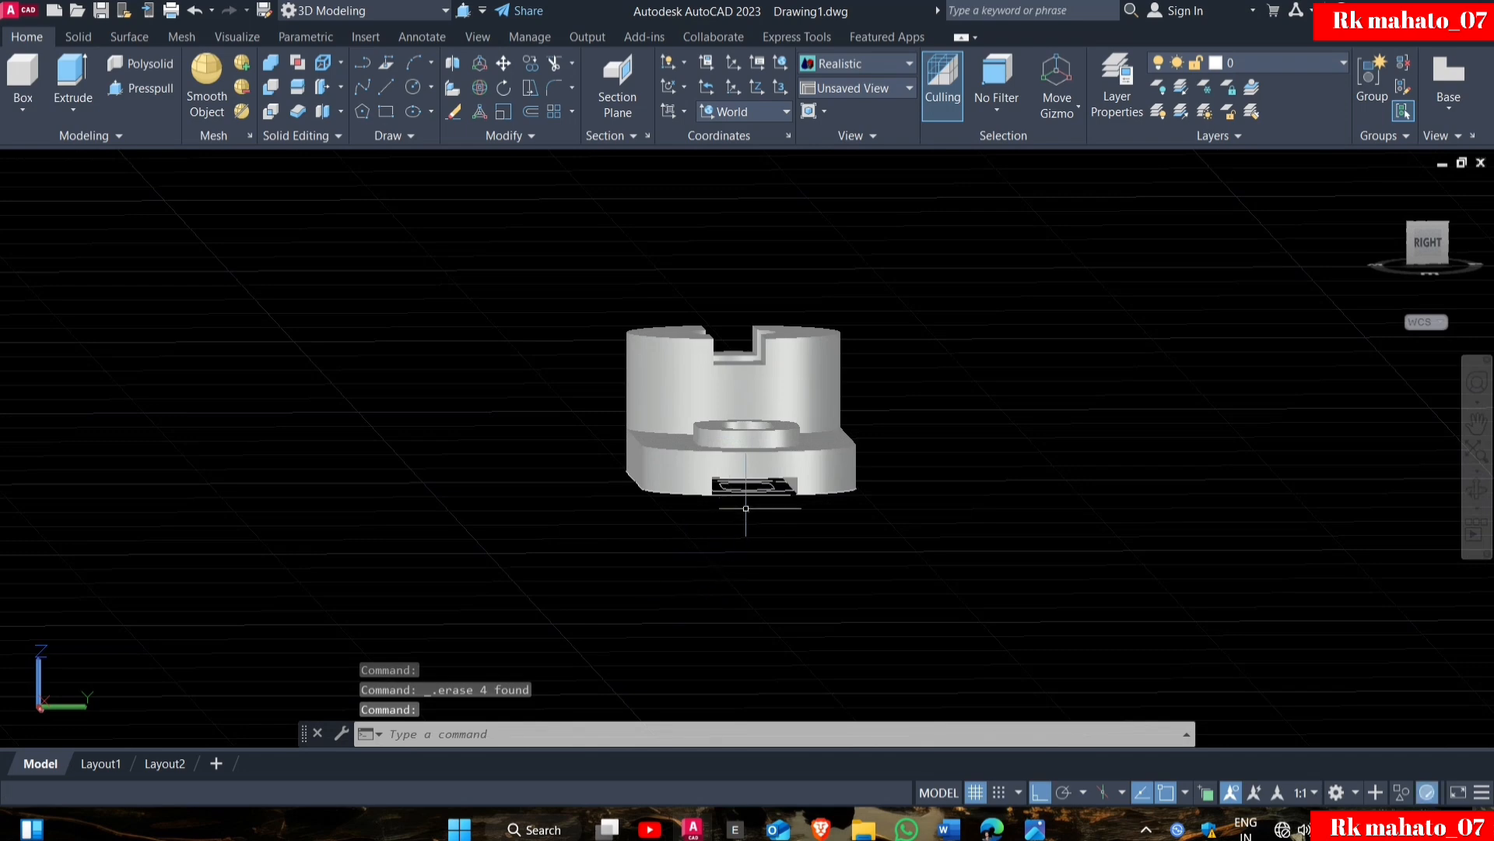
Erase the leftover 2D outlines and the small remaining line pieces inside the channel on the plate's underside.
middle_click_drag(748, 511, 749, 477, "shift")
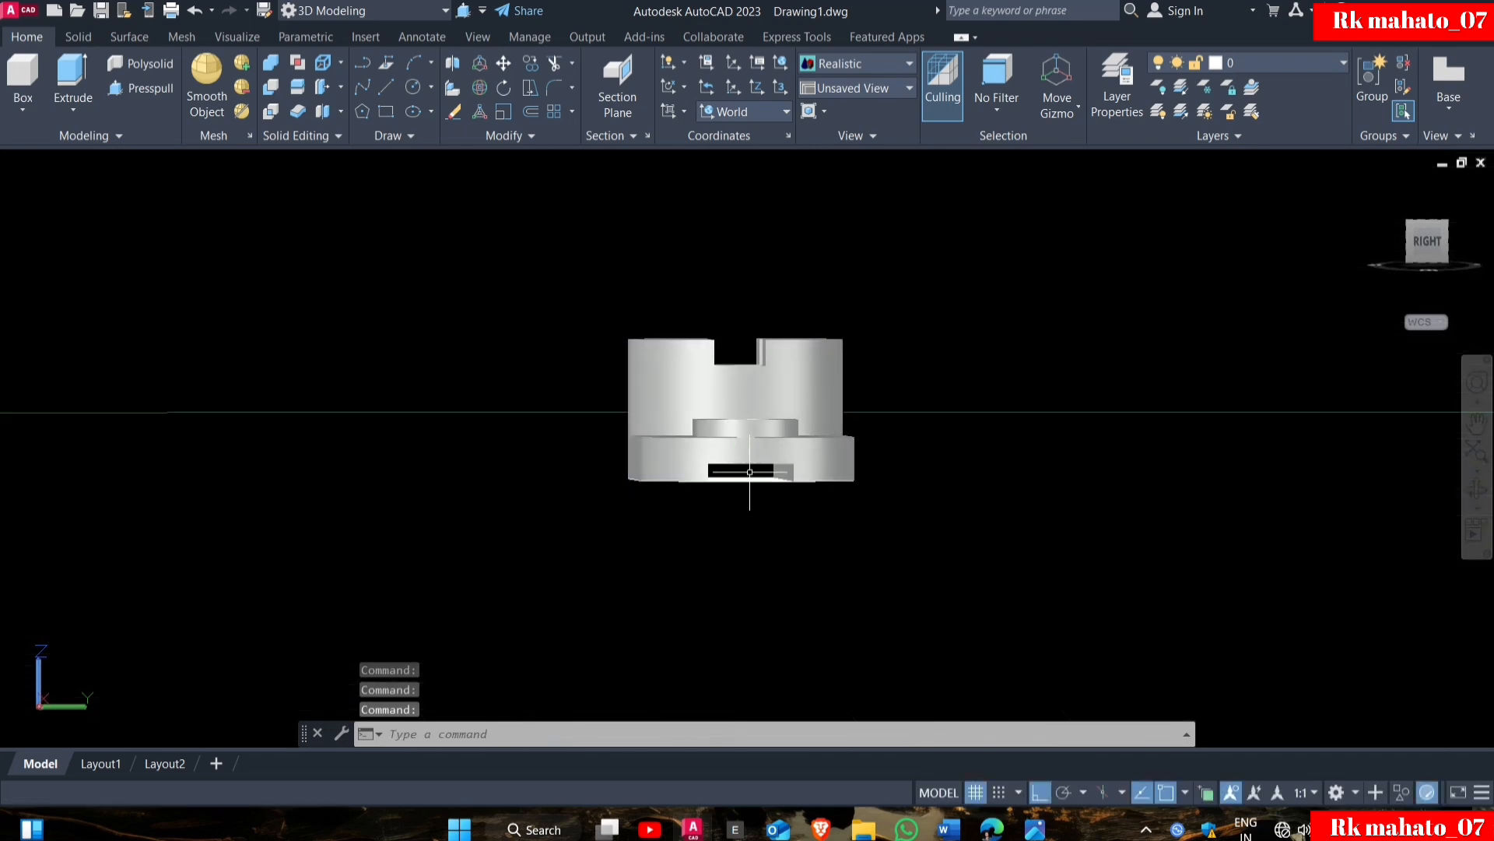
left_click(749, 472)
left_click(730, 513)
key("Delete")
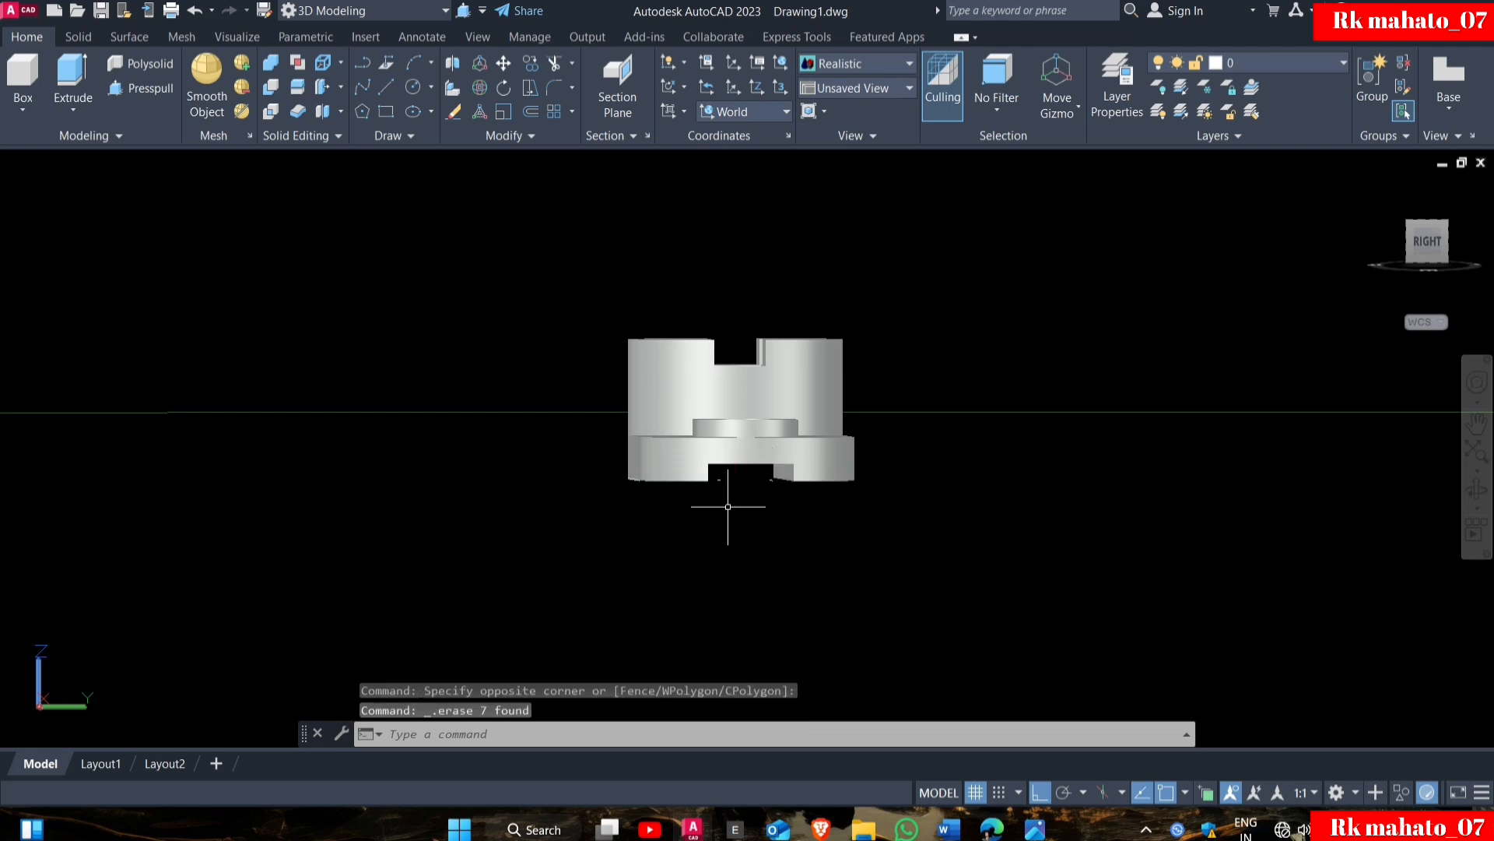
scroll(761, 473, "up", 4)
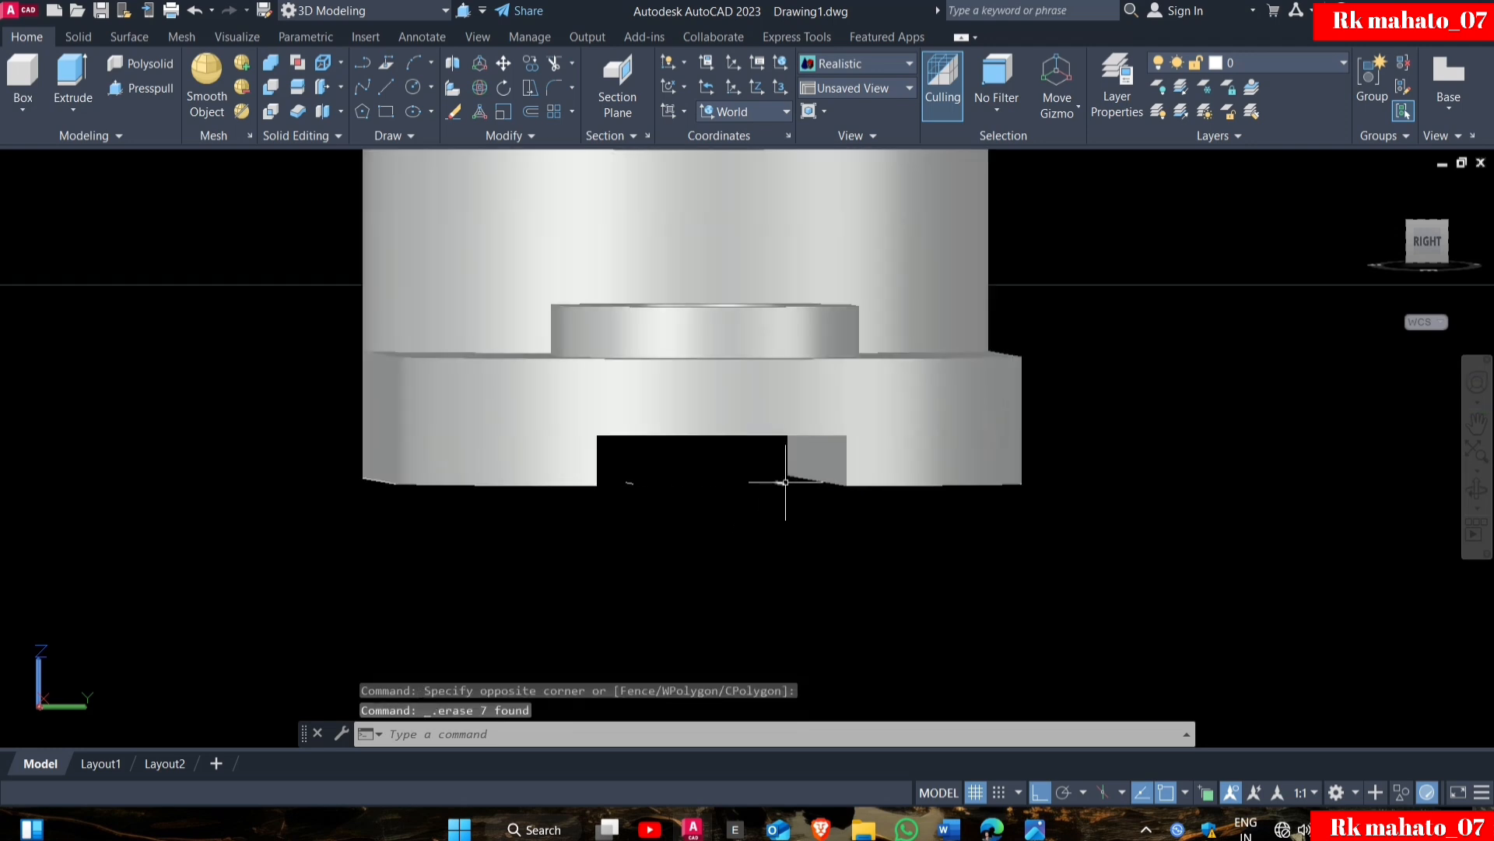
left_click(786, 482)
left_click(618, 509)
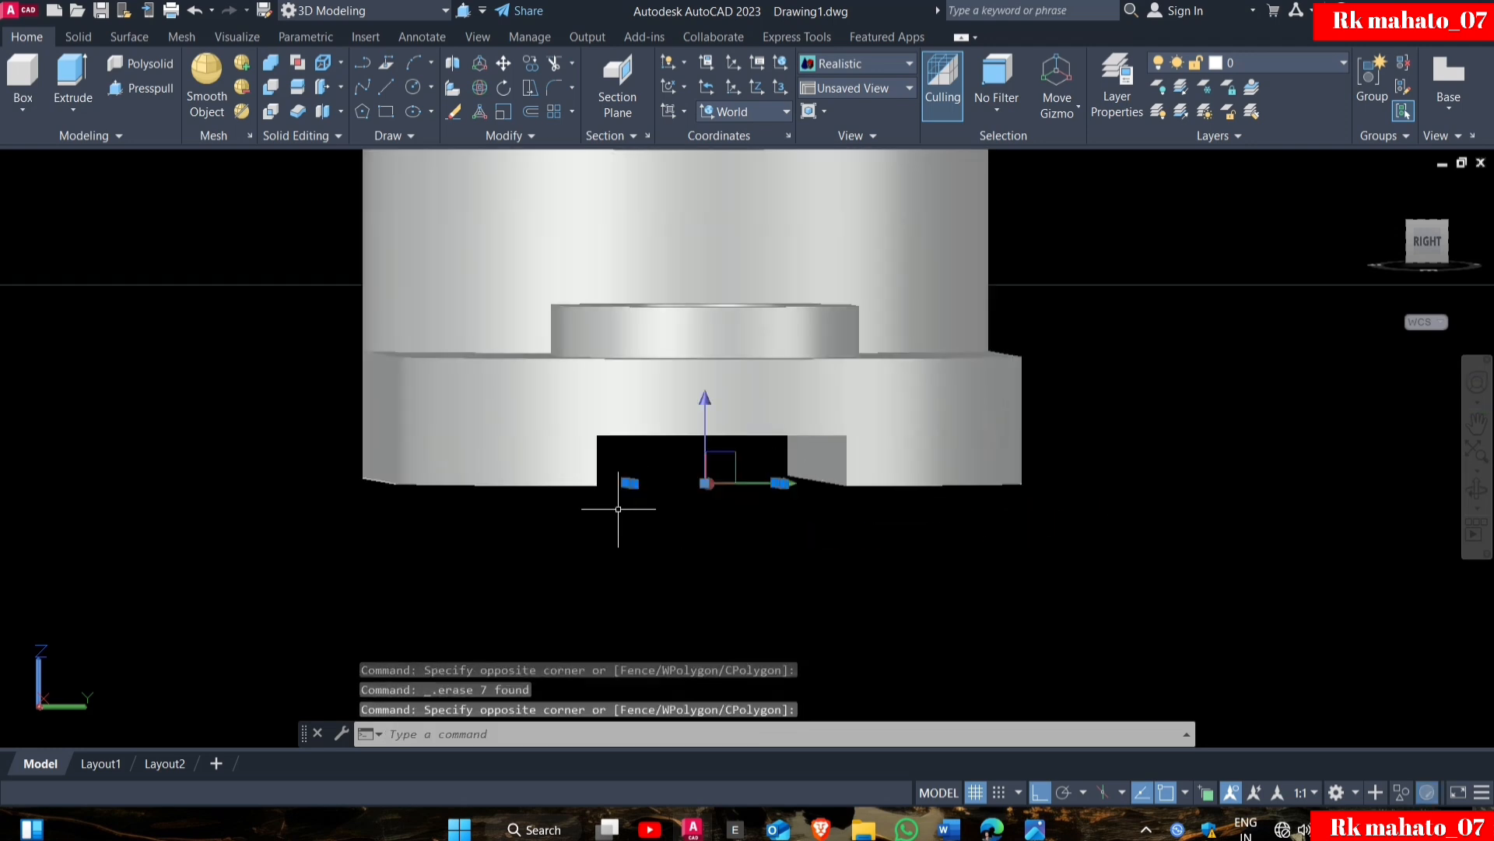
key("Delete")
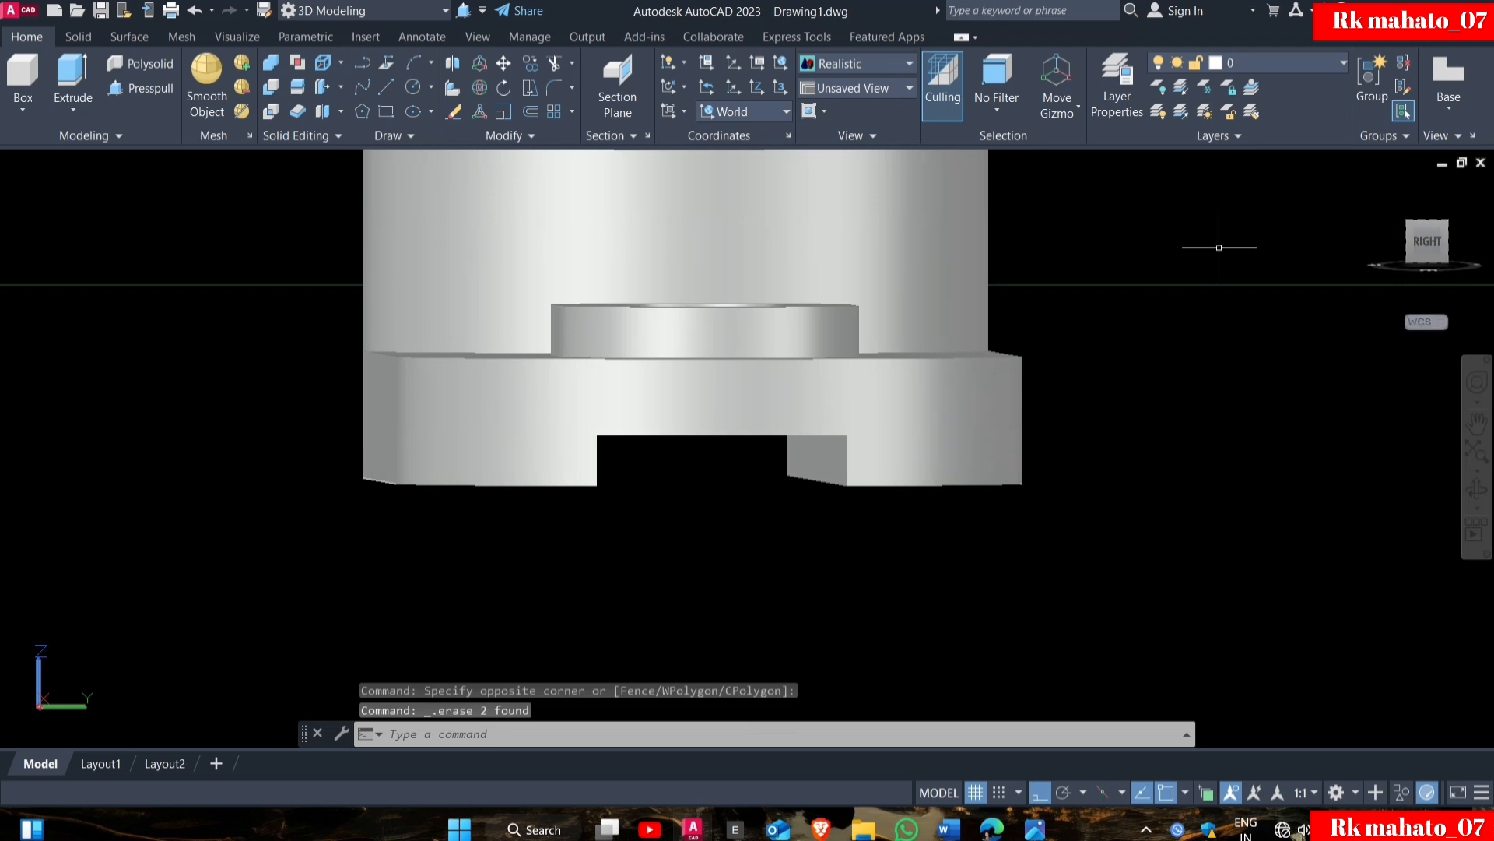
key("Escape")
key("Escape")
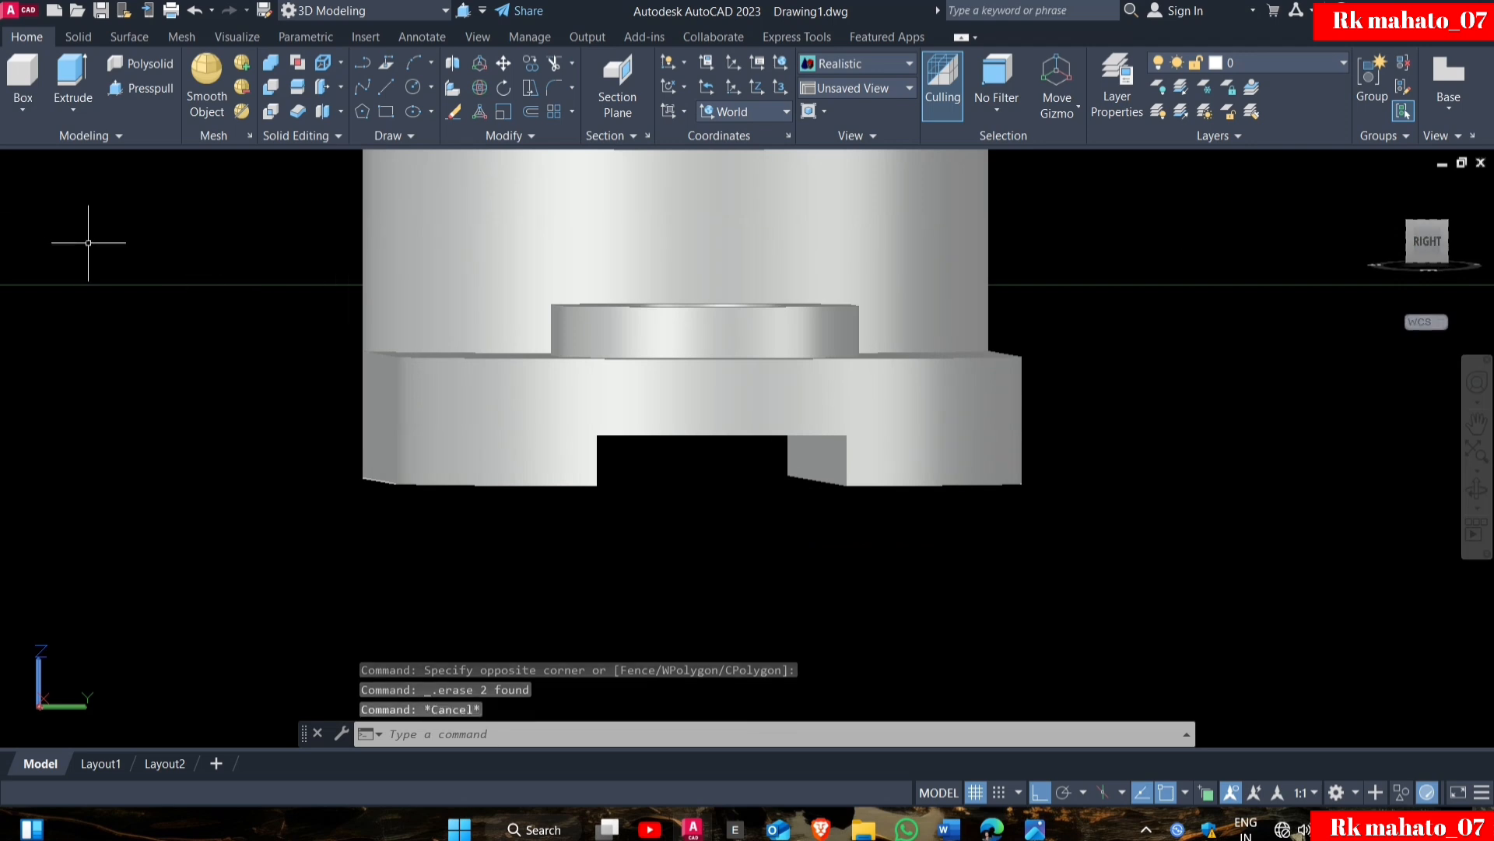
Set the view to Top and rotate it to an angled view showing the plate's top, left and front sides.
scroll(441, 529, "down", 5)
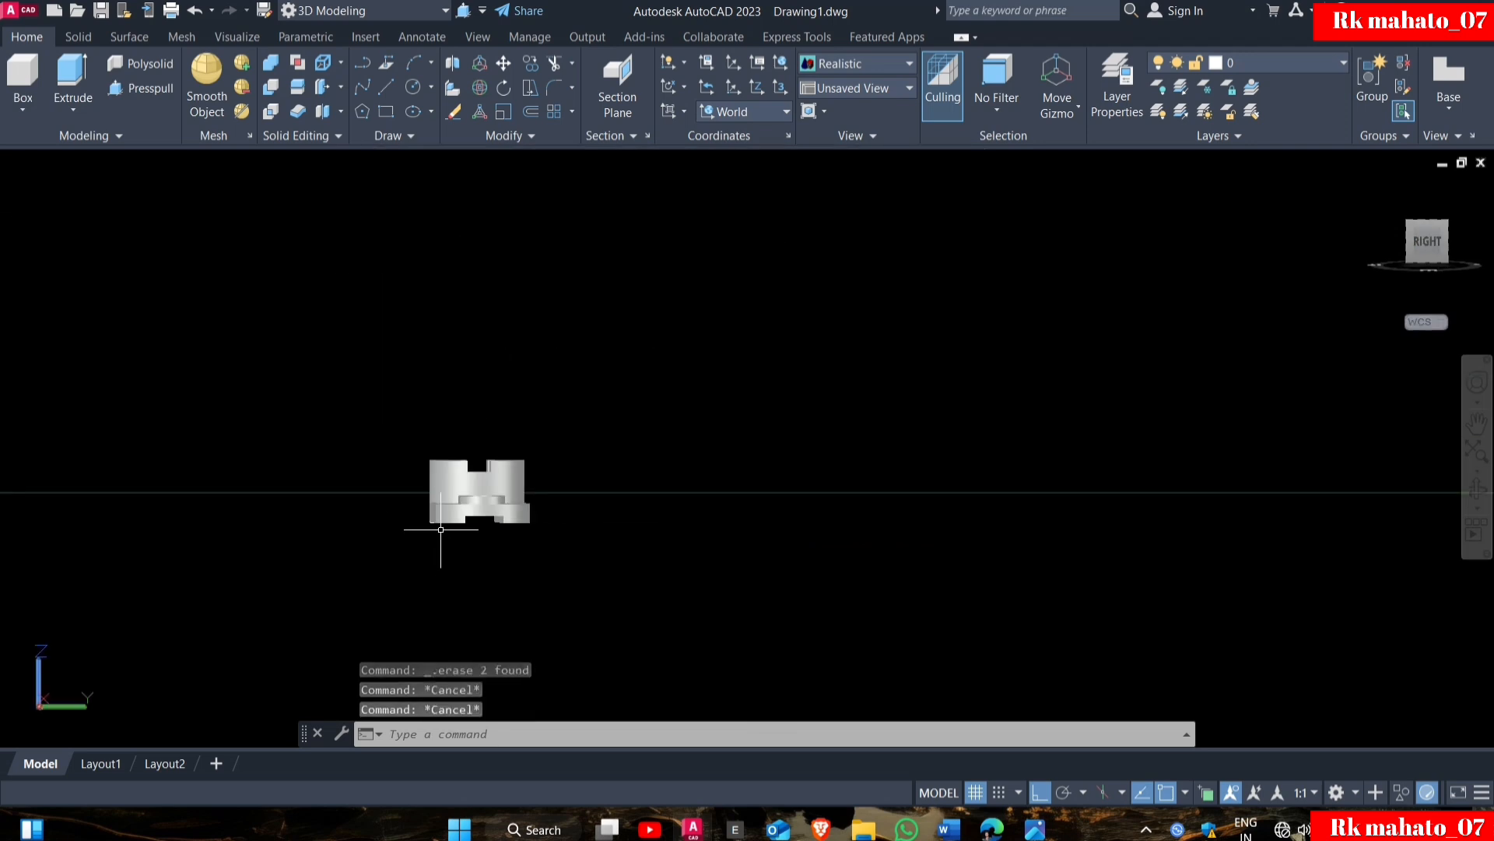
middle_click_drag(444, 500, 724, 514, "shift")
key("Escape")
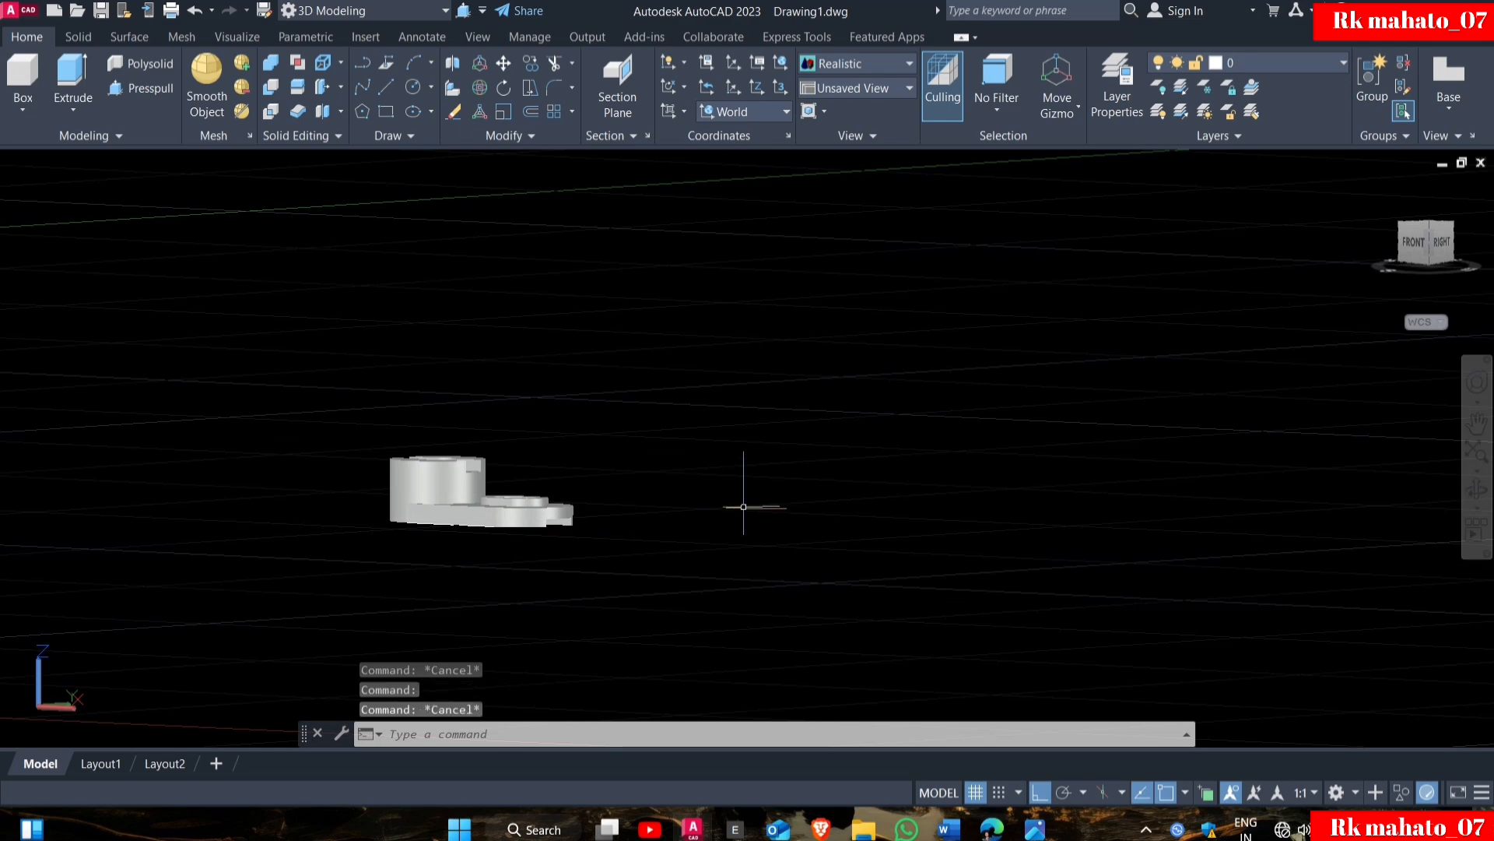
left_click(39, 162)
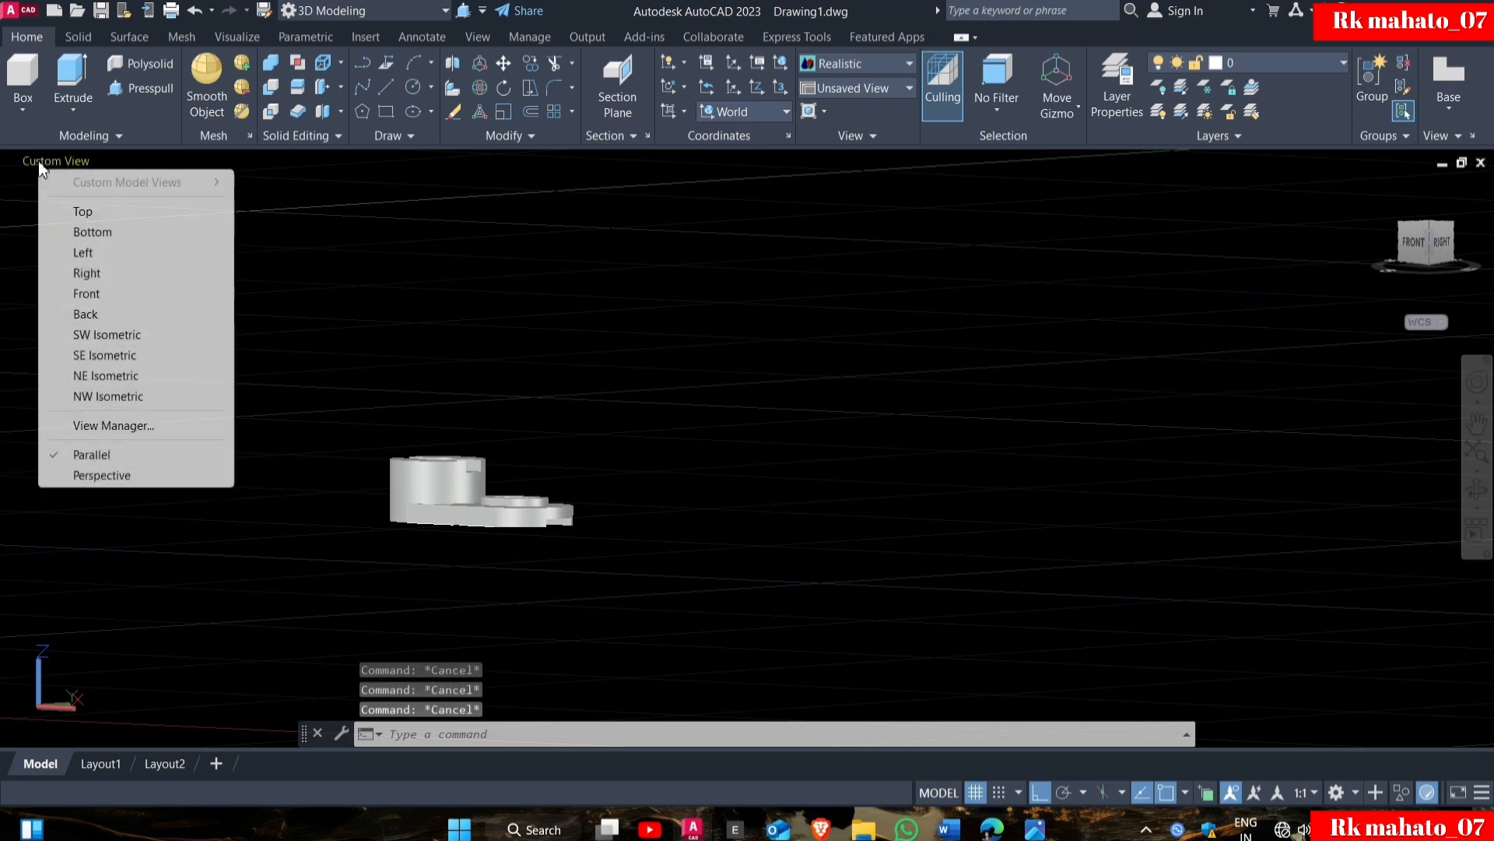
left_click(80, 212)
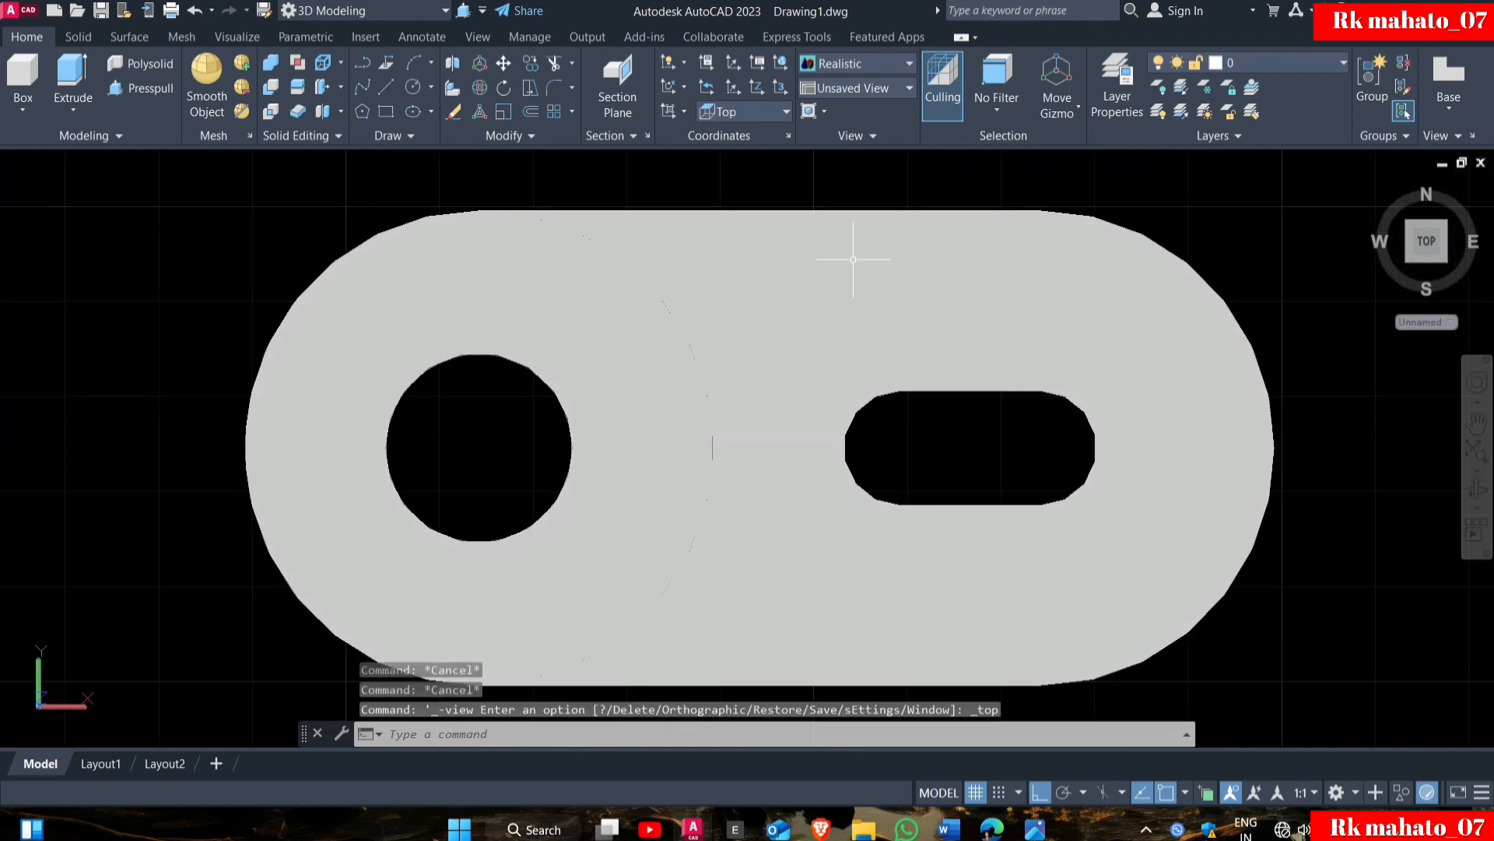
left_click(1411, 260)
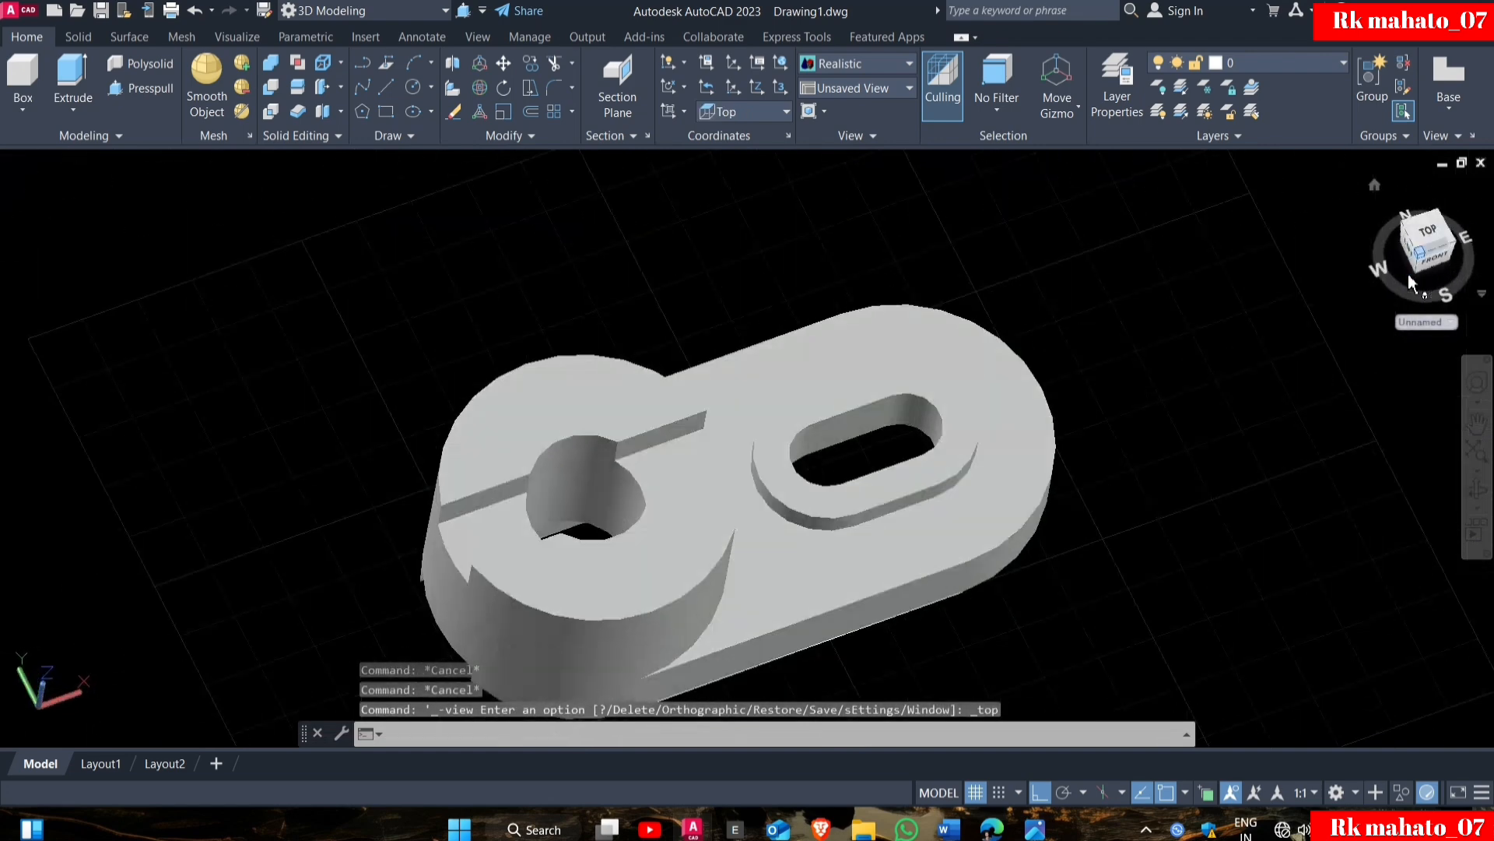
key("Escape")
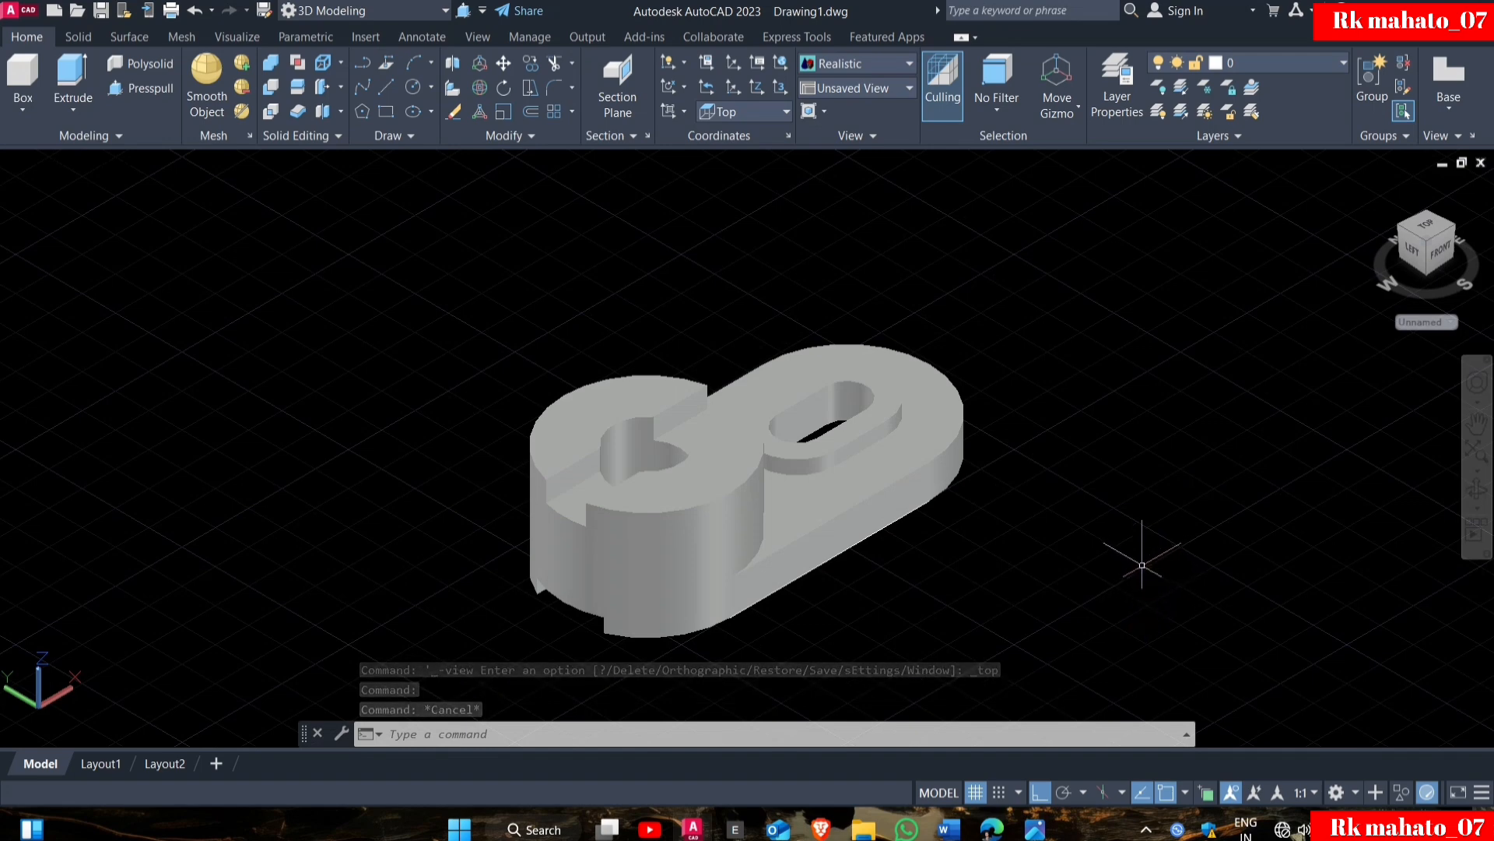
Turn off the grid display and orbit the finished link plate to inspect the channel along its underside.
left_click(976, 792)
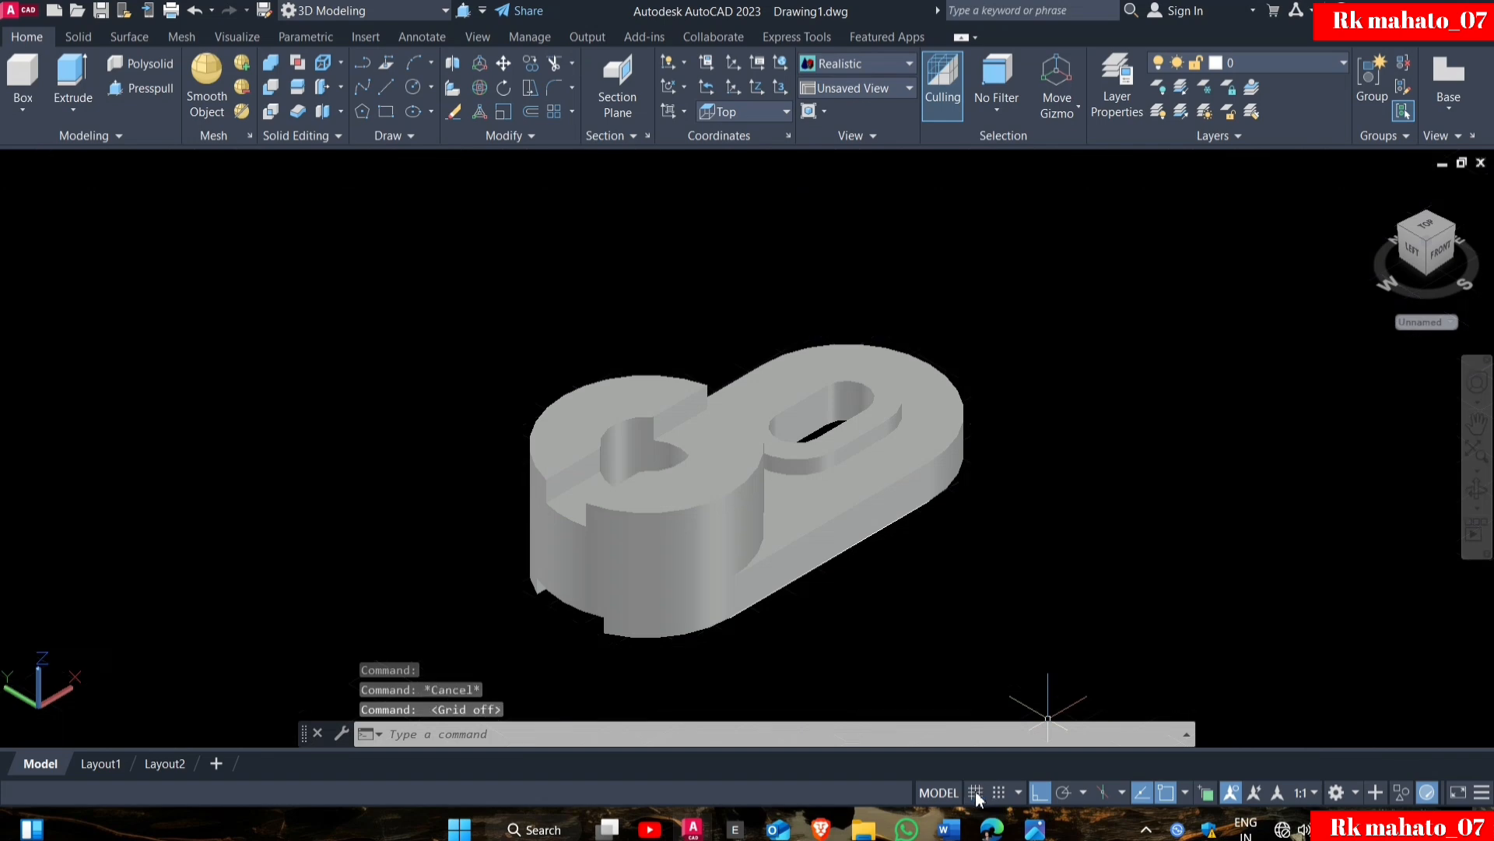
left_click(1475, 494)
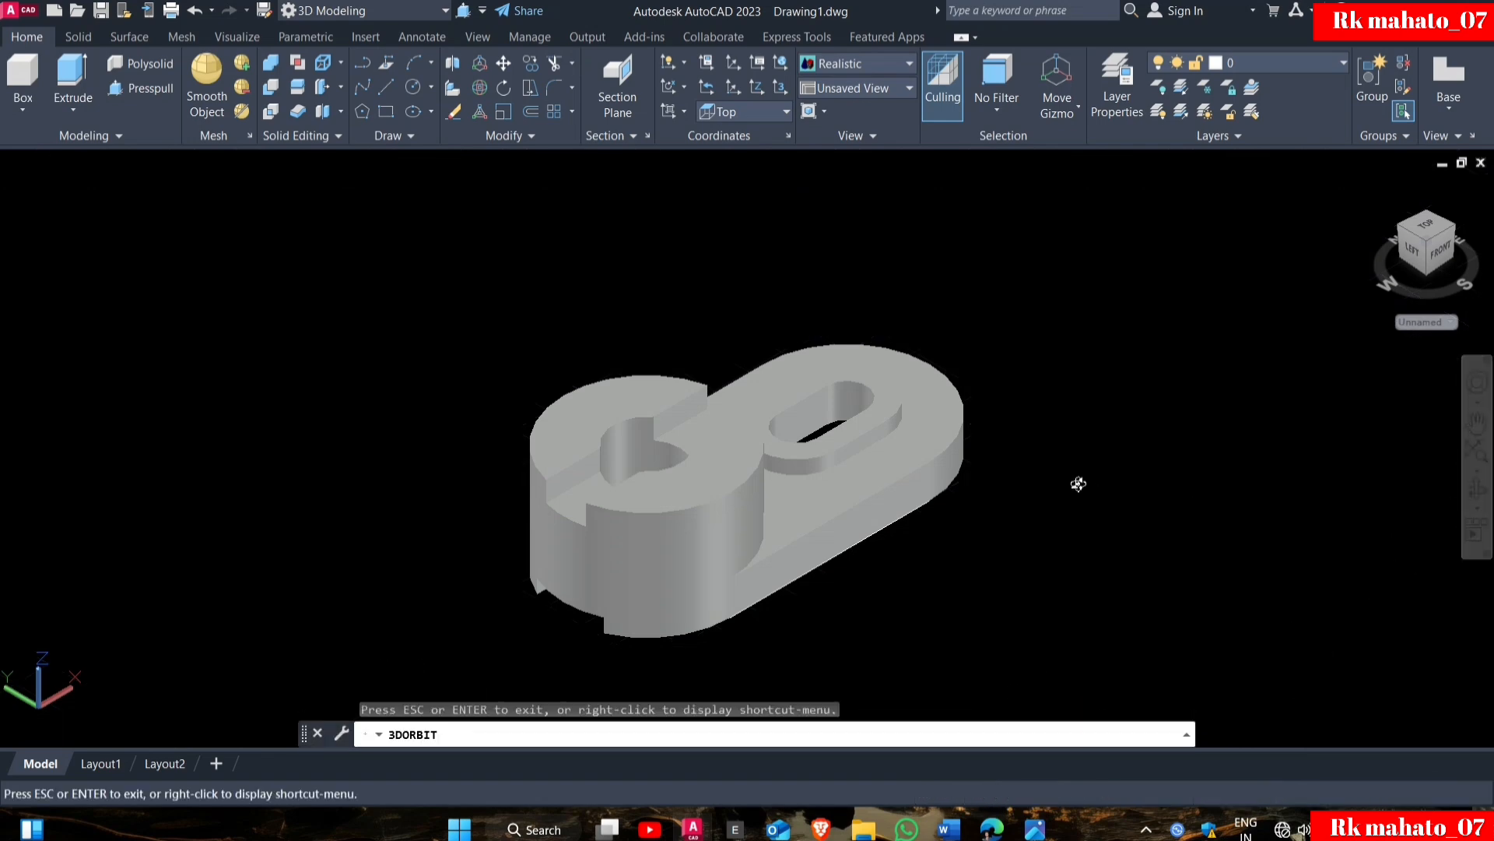
left_click_drag(1033, 461, 727, 322)
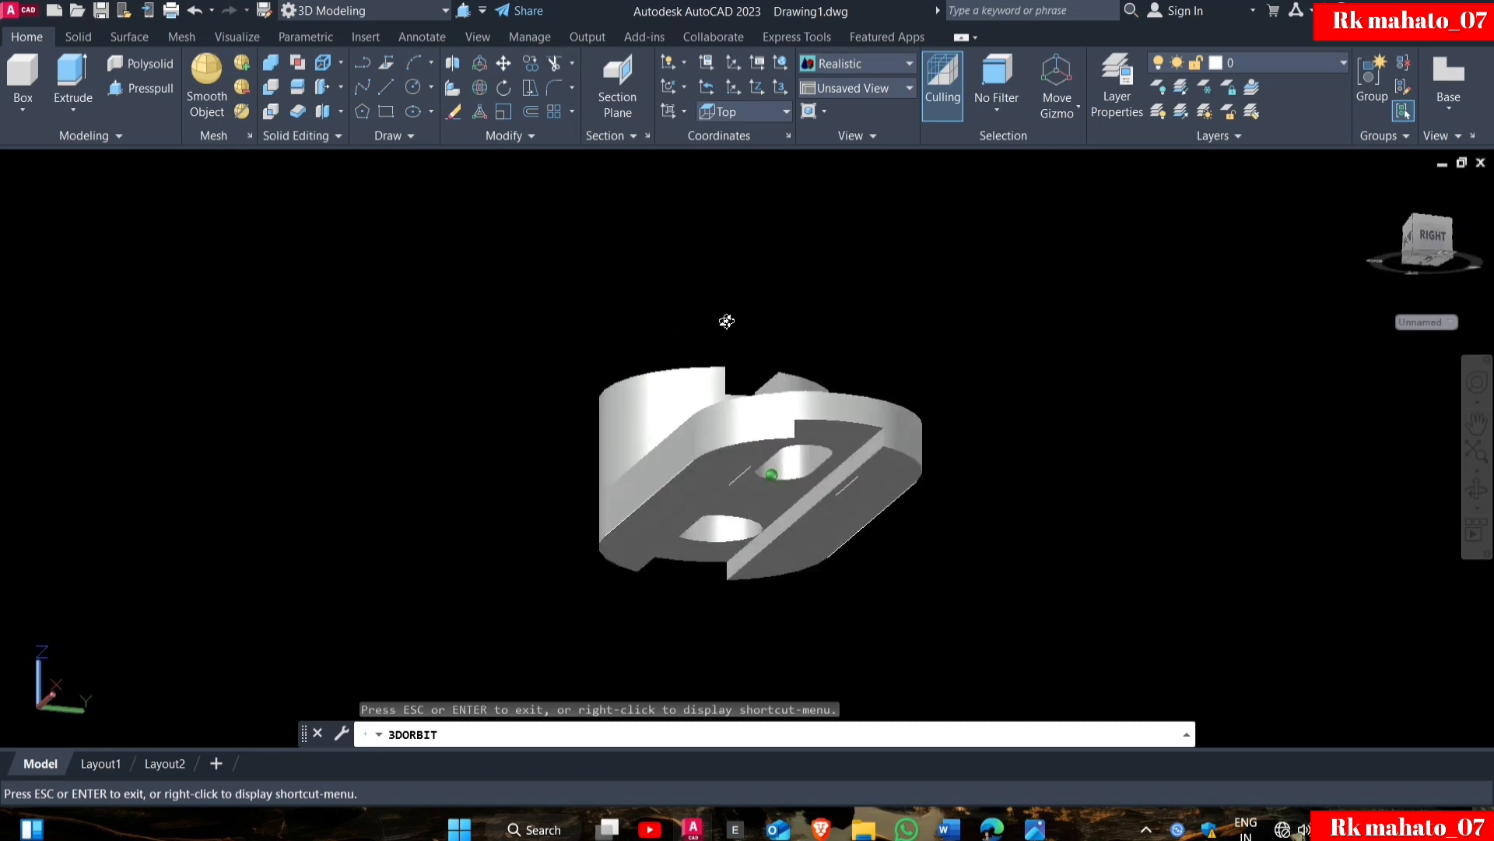